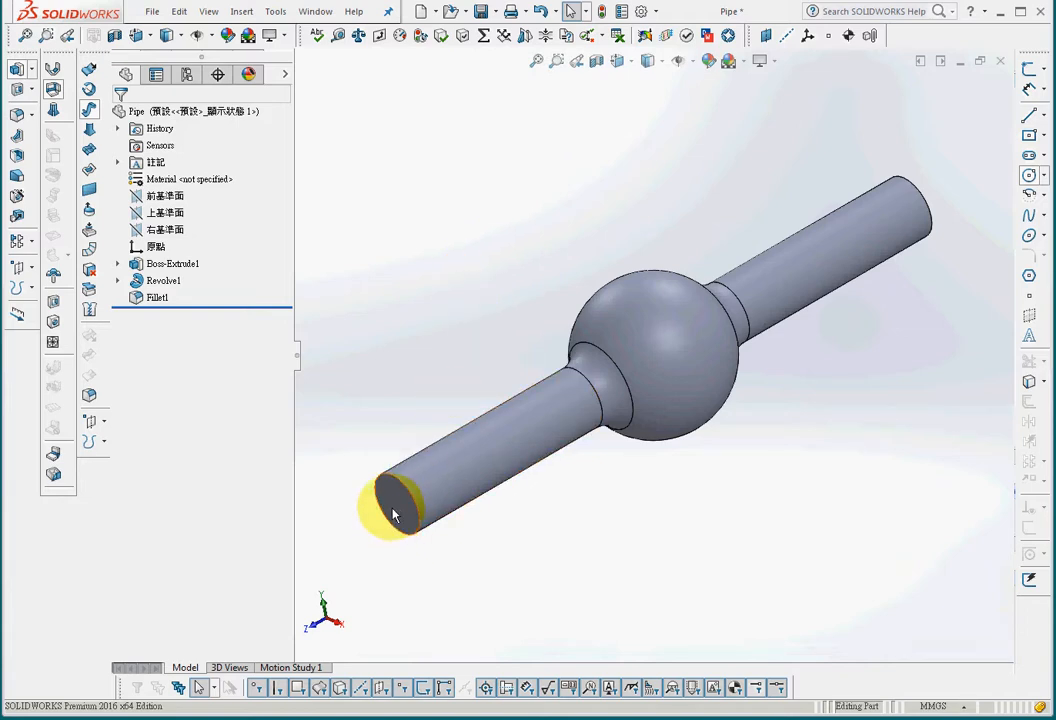
Examine the Ansys 15.0 and LiveLink for COMSOL entries in the add-ins list, leaving the settings as they are
left_click(660, 12)
left_click(655, 68)
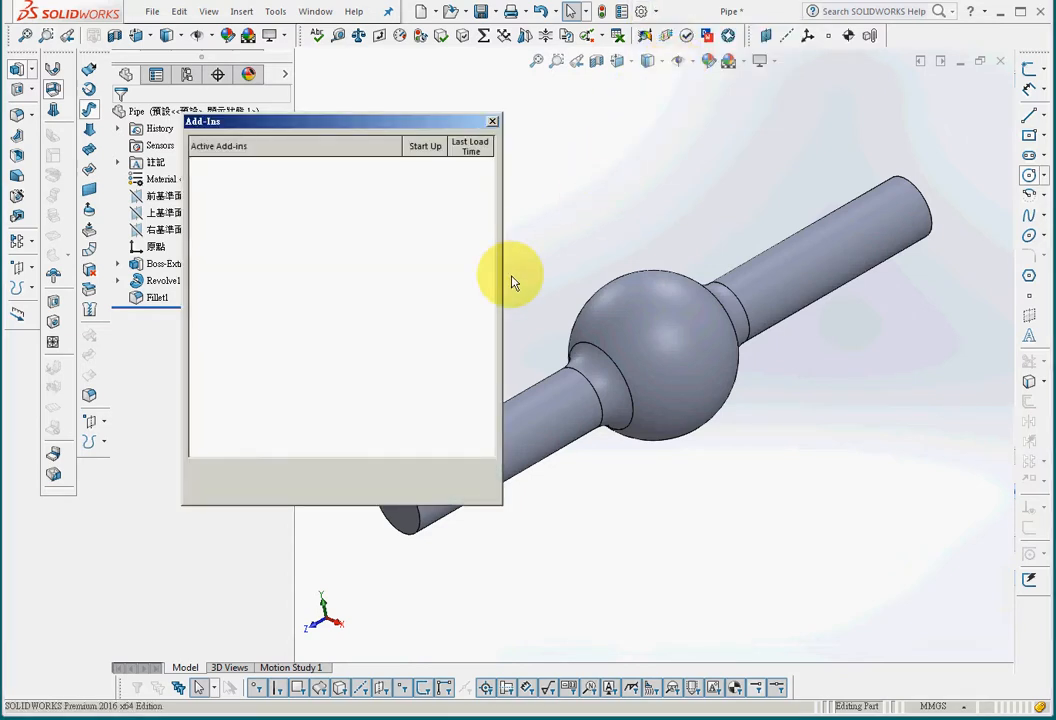
scroll(490, 320, "down", 2)
left_click(478, 362)
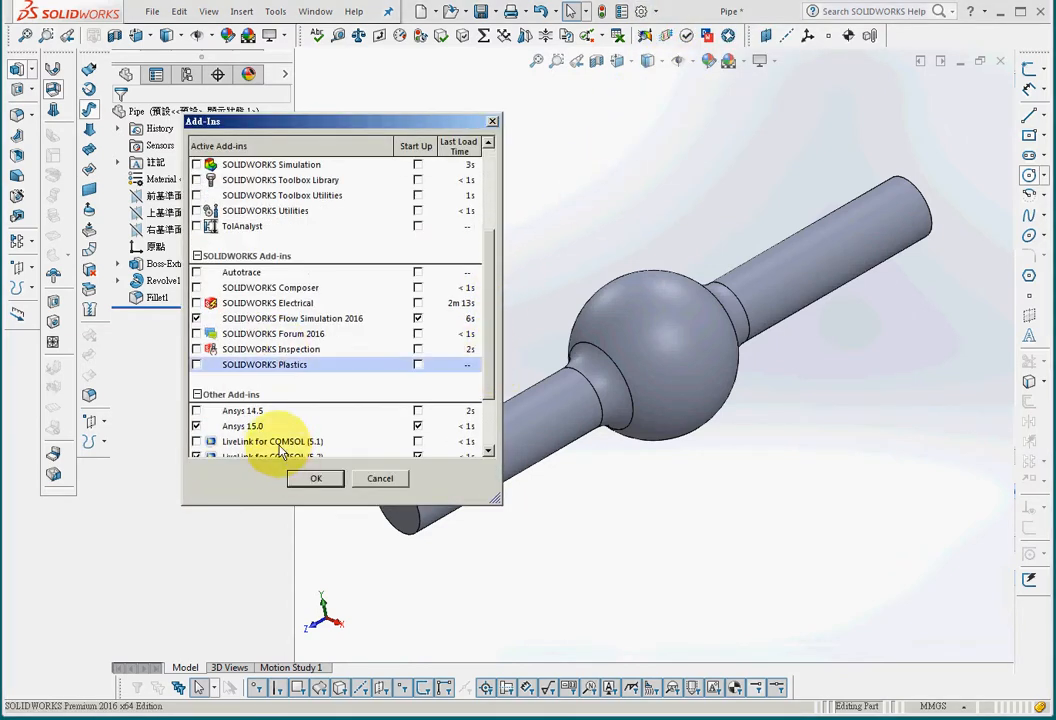
left_click(250, 426)
left_click(272, 441)
left_click(380, 478)
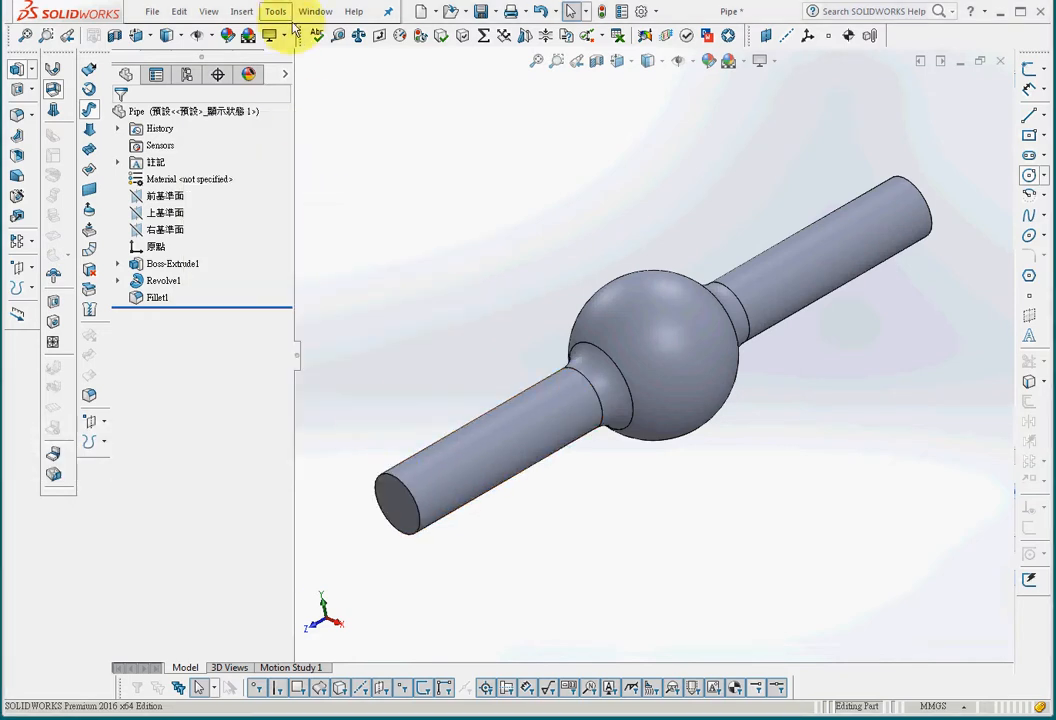
Send the pipe model to ANSYS Workbench using the ANSYS 15.0 add-in
left_click(276, 12)
mouse_move(330, 63)
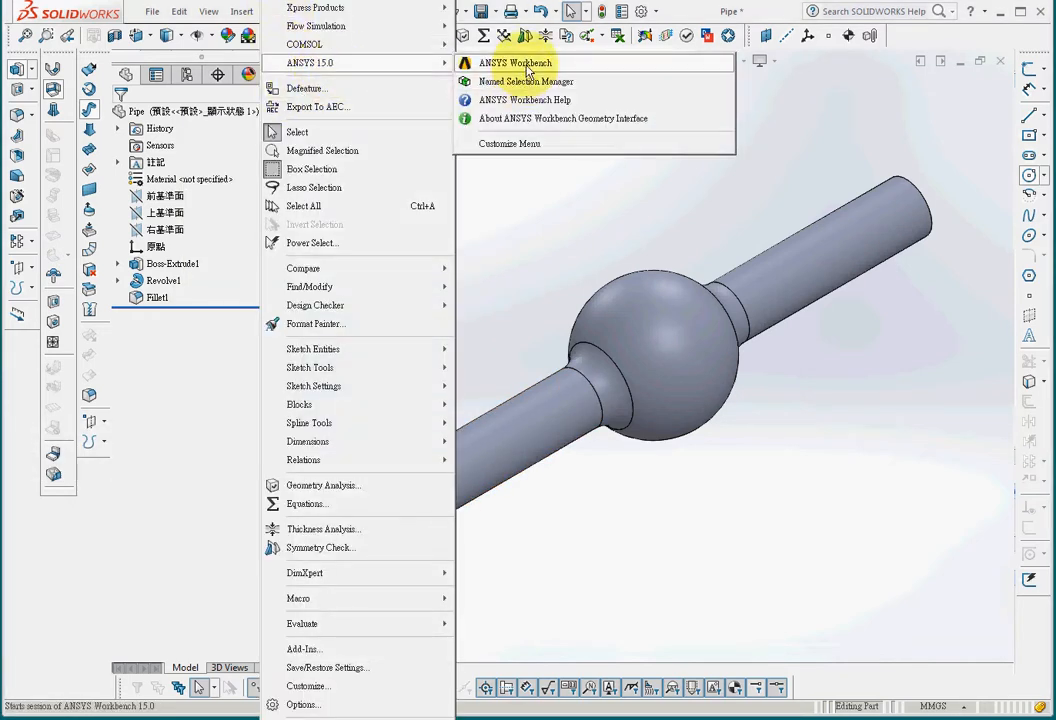
left_click(516, 63)
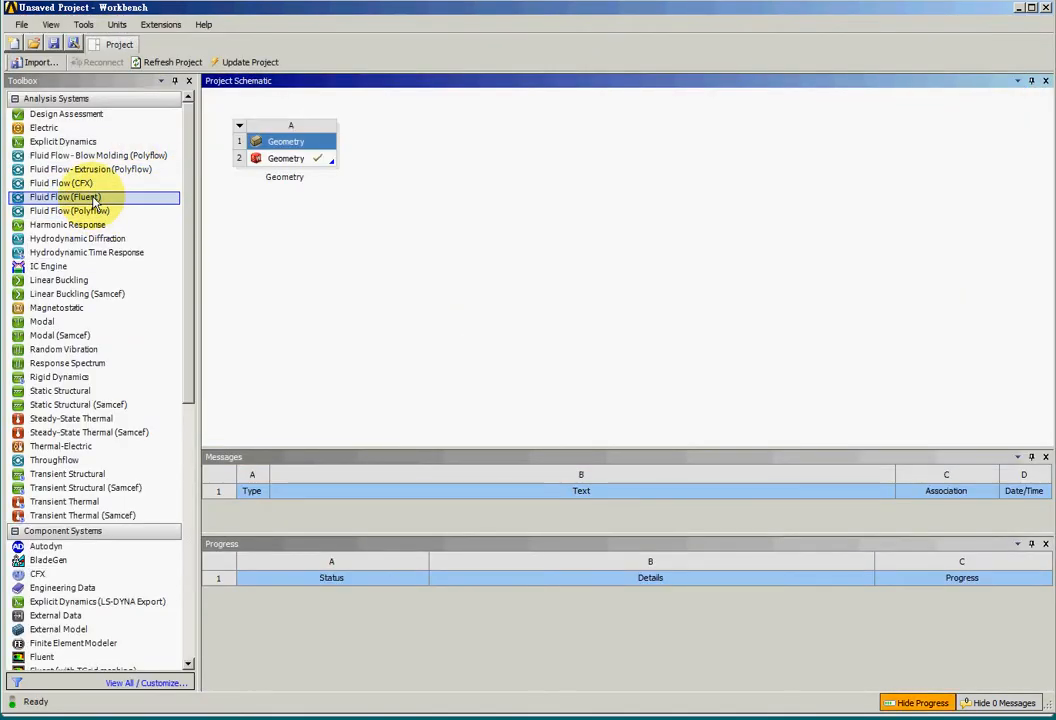
Add a Fluid Flow (Fluent) system linked to the imported geometry and open its Mesh cell for editing
left_click_drag(93, 199, 355, 316)
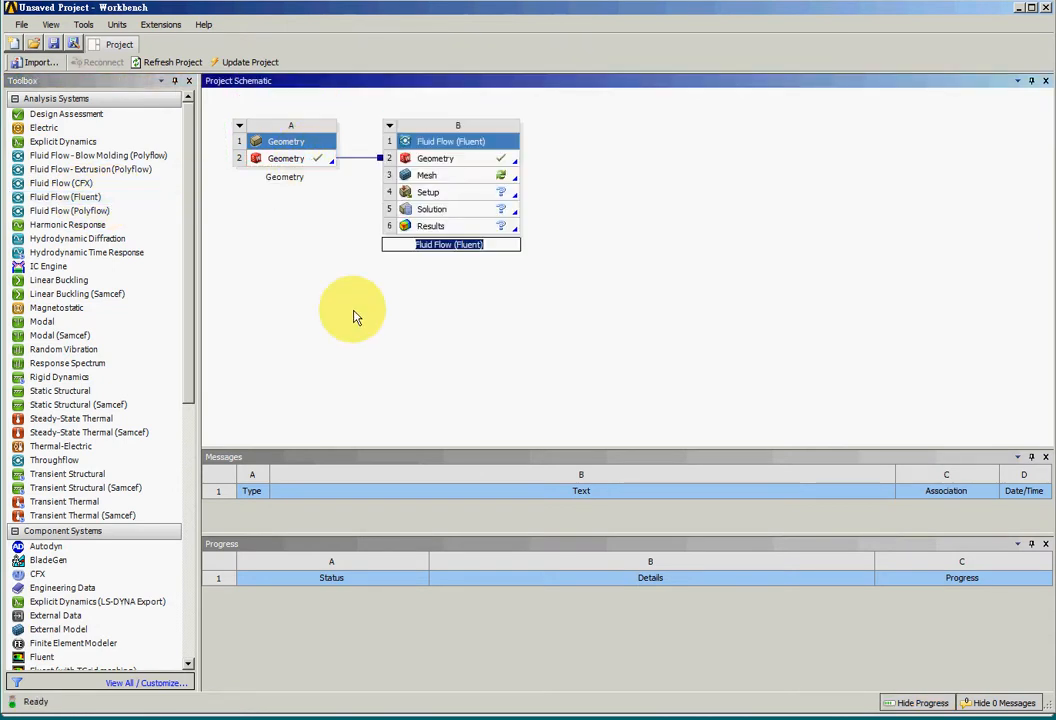
left_click(473, 181)
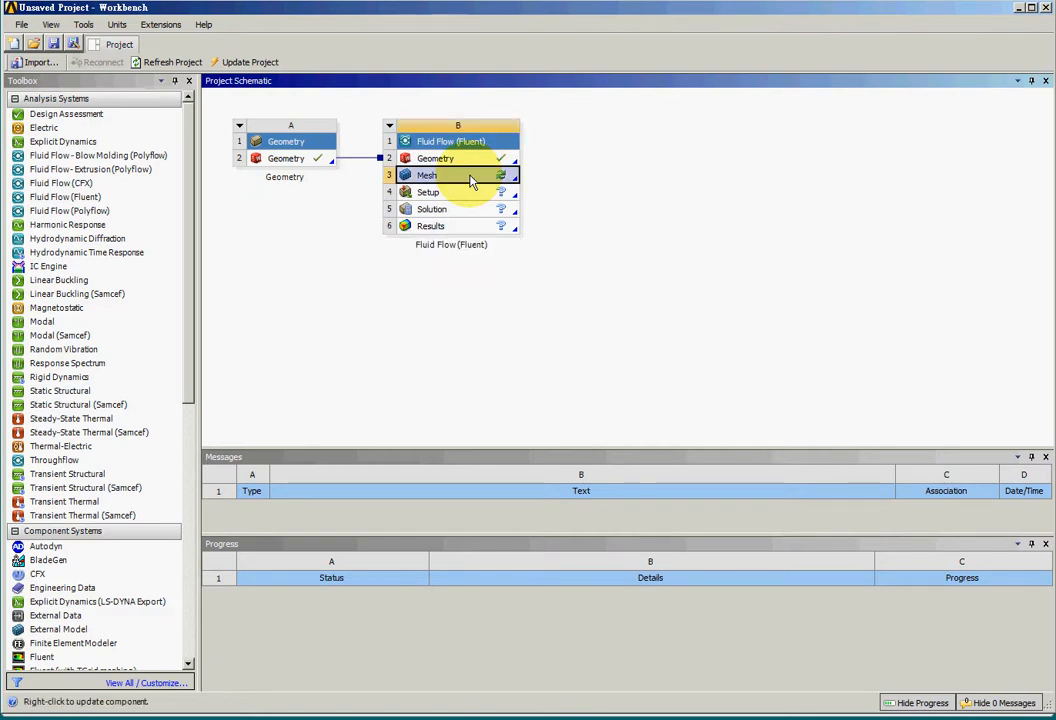
right_click(473, 181)
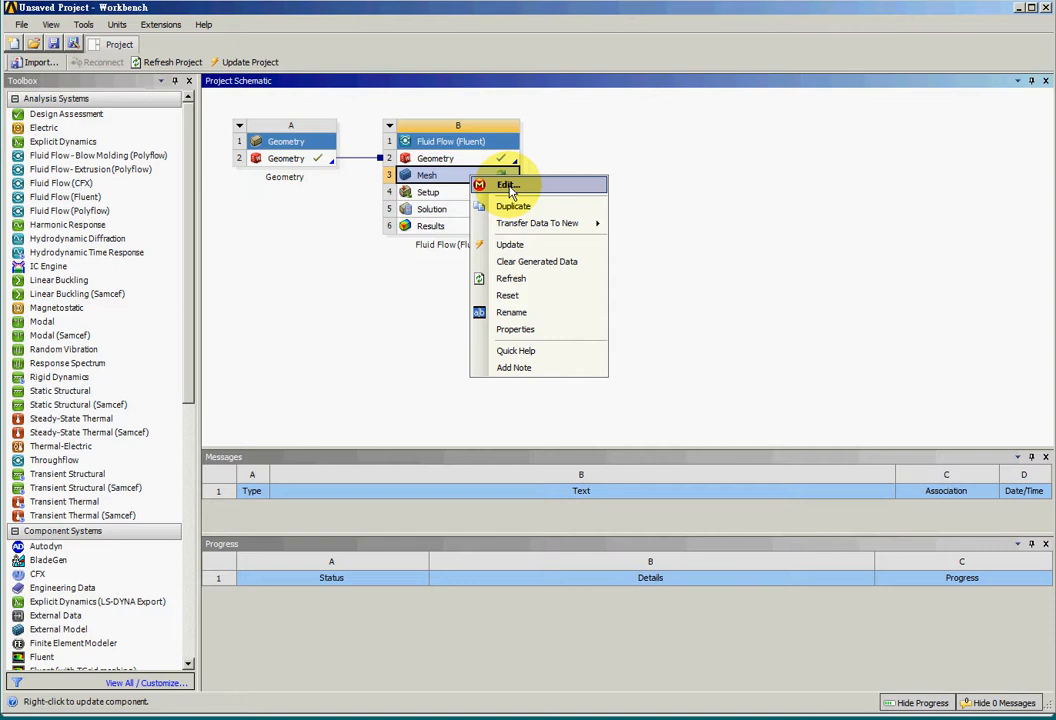
left_click(507, 186)
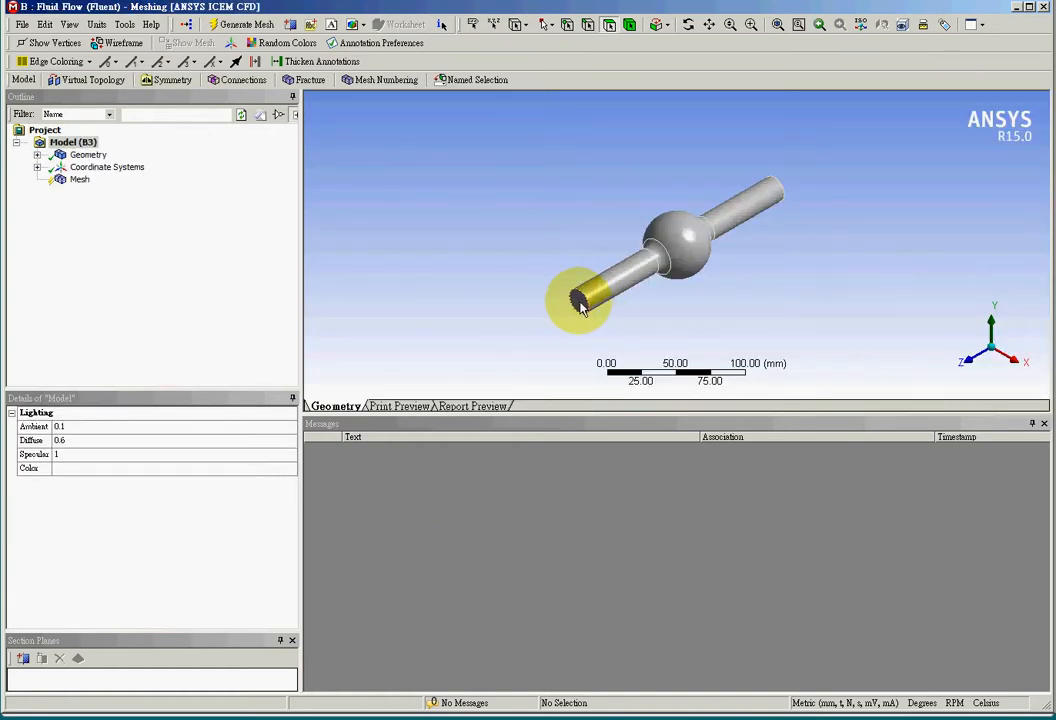
Create a named selection "Inlet" on the pipe's near end face and display it to check its location
left_click(579, 302)
right_click(580, 302)
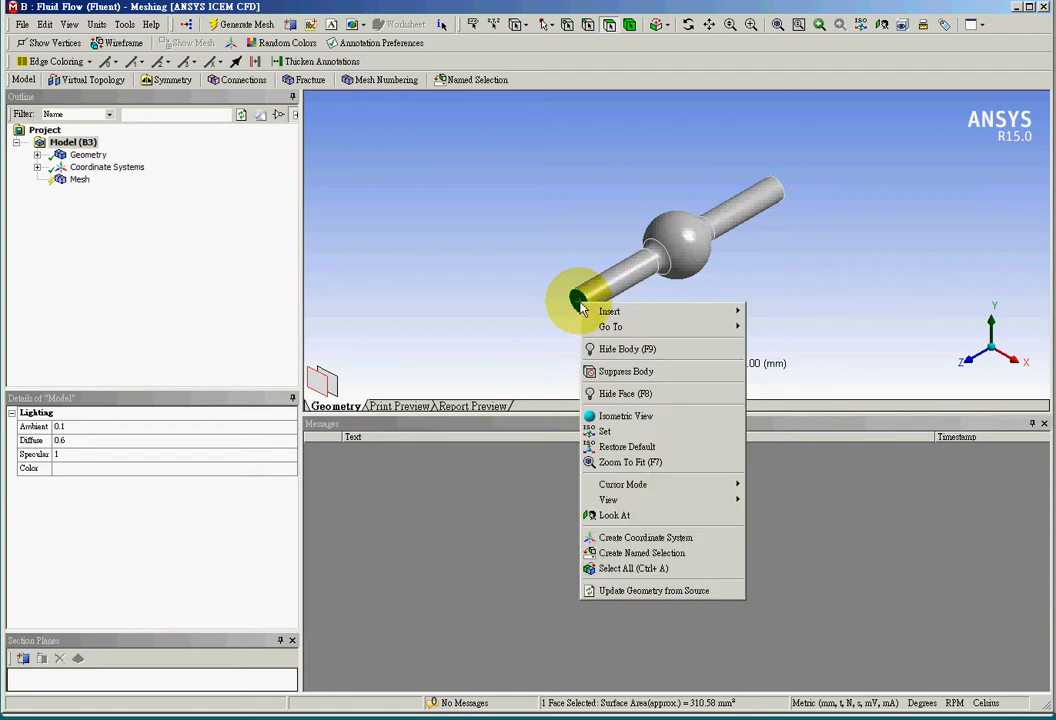
left_click(645, 556)
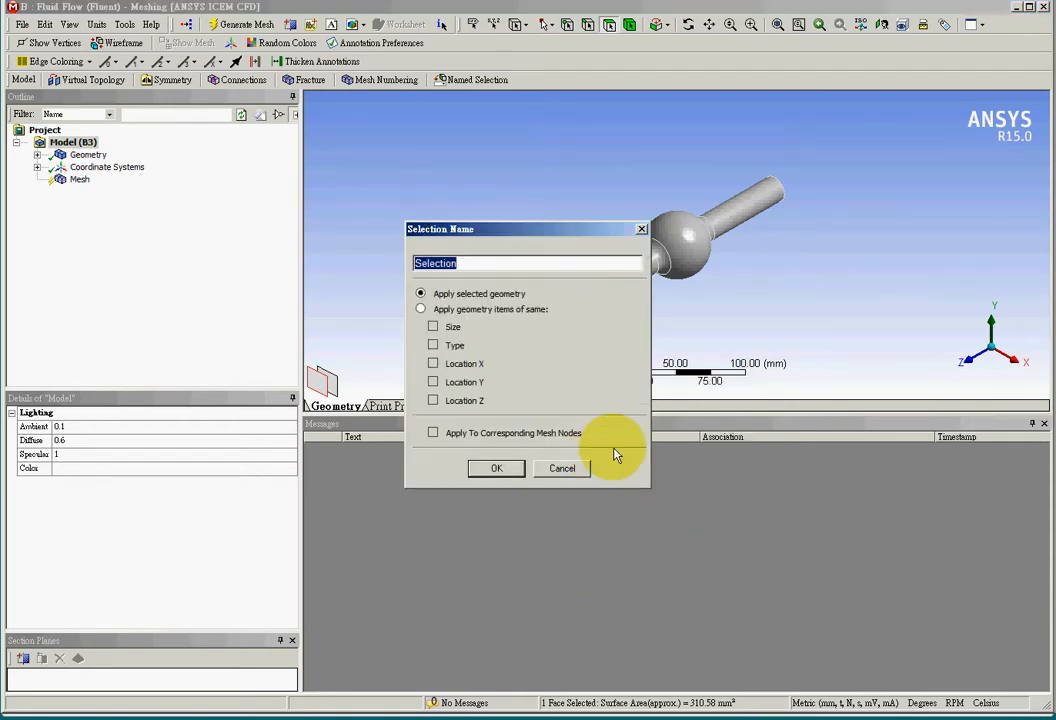
key("BackSpace")
left_click(496, 468)
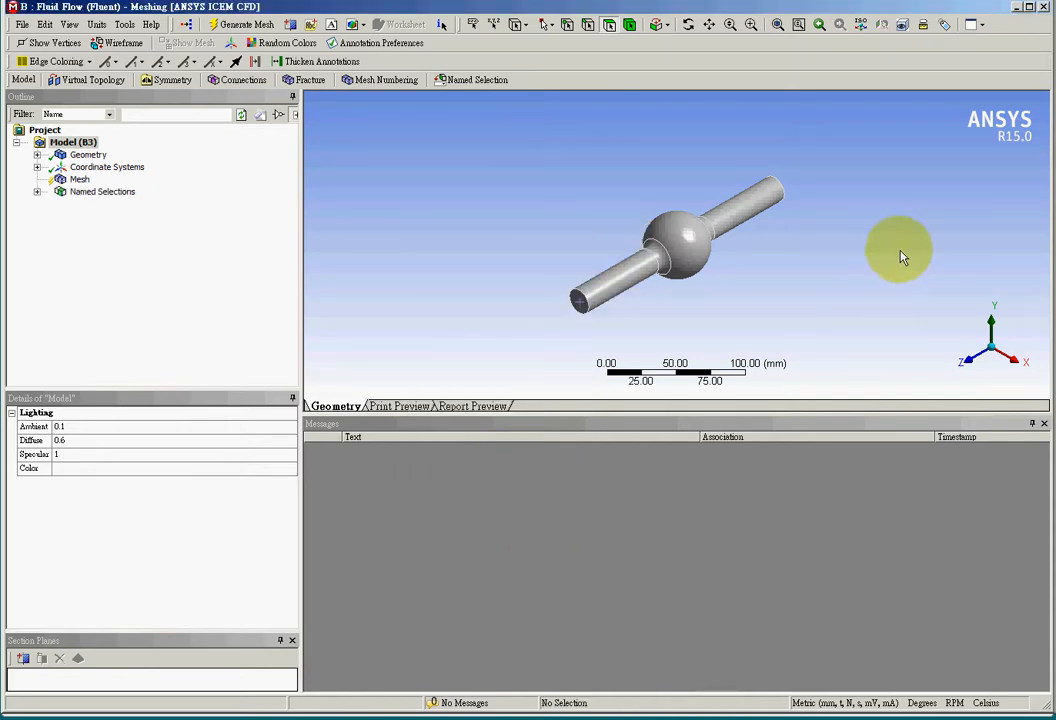
left_click(37, 192)
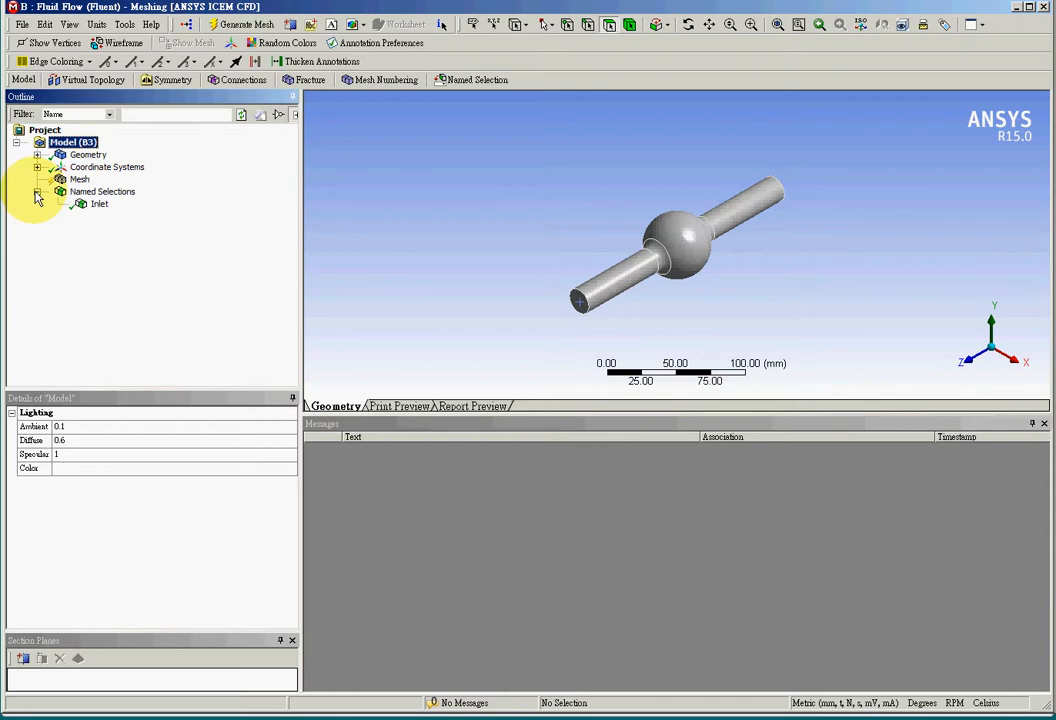
left_click(99, 204)
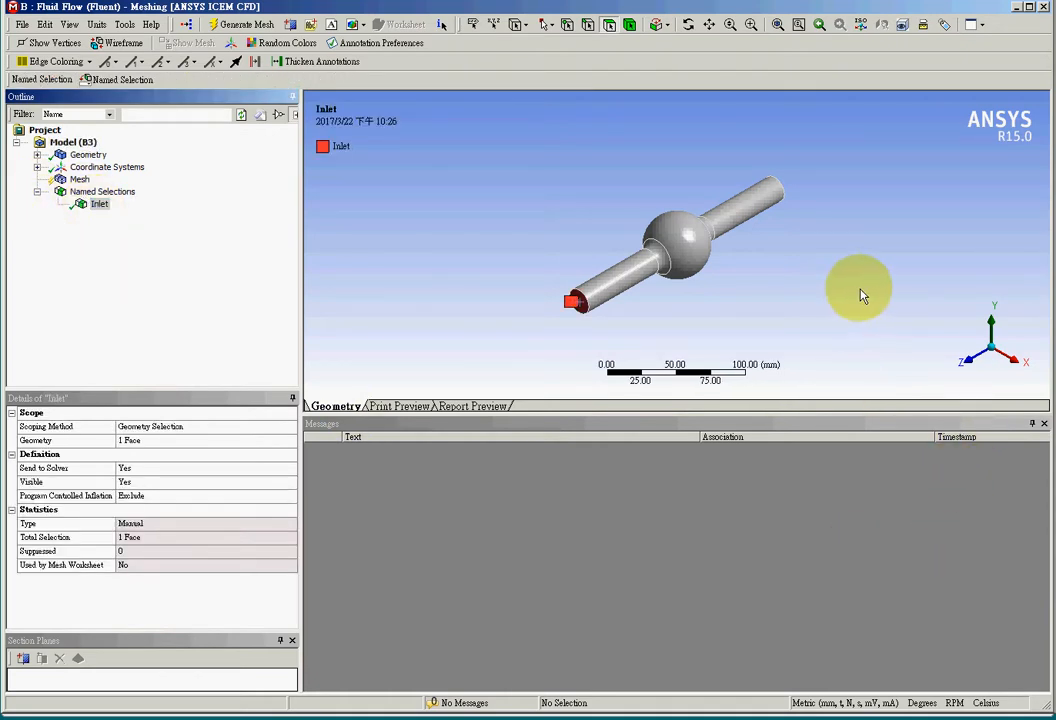
Create a named selection "Outlet" on the pipe's opposite end face and display it to check its location
middle_click_drag(862, 296, 690, 330)
left_click(748, 238)
right_click(753, 249)
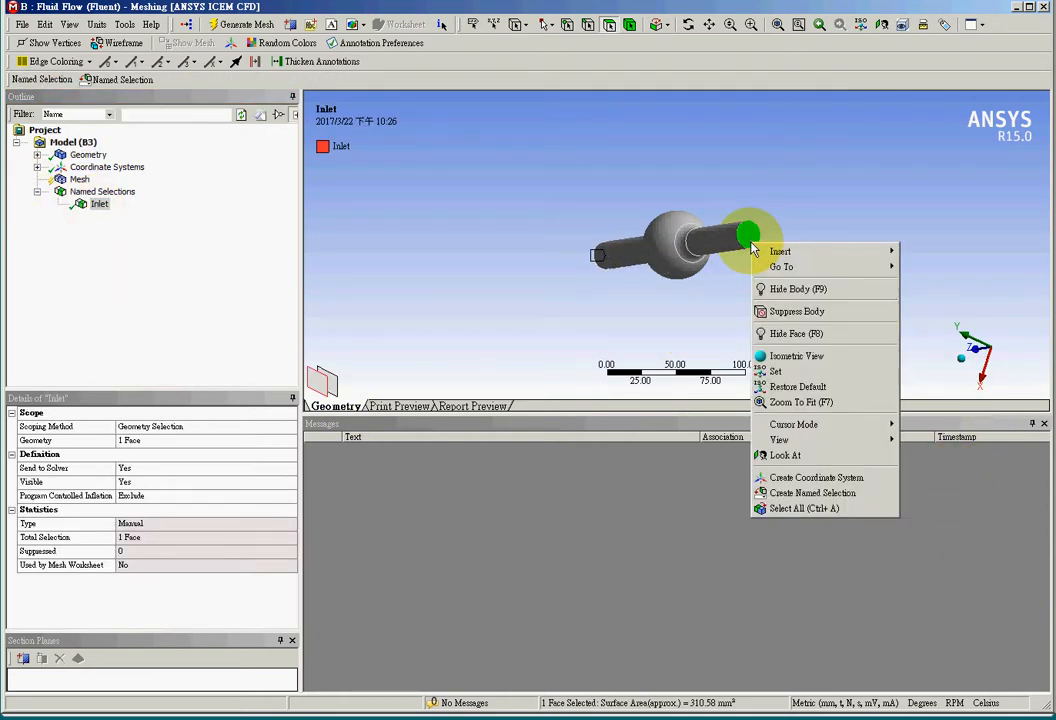
left_click(812, 493)
type("Outlet")
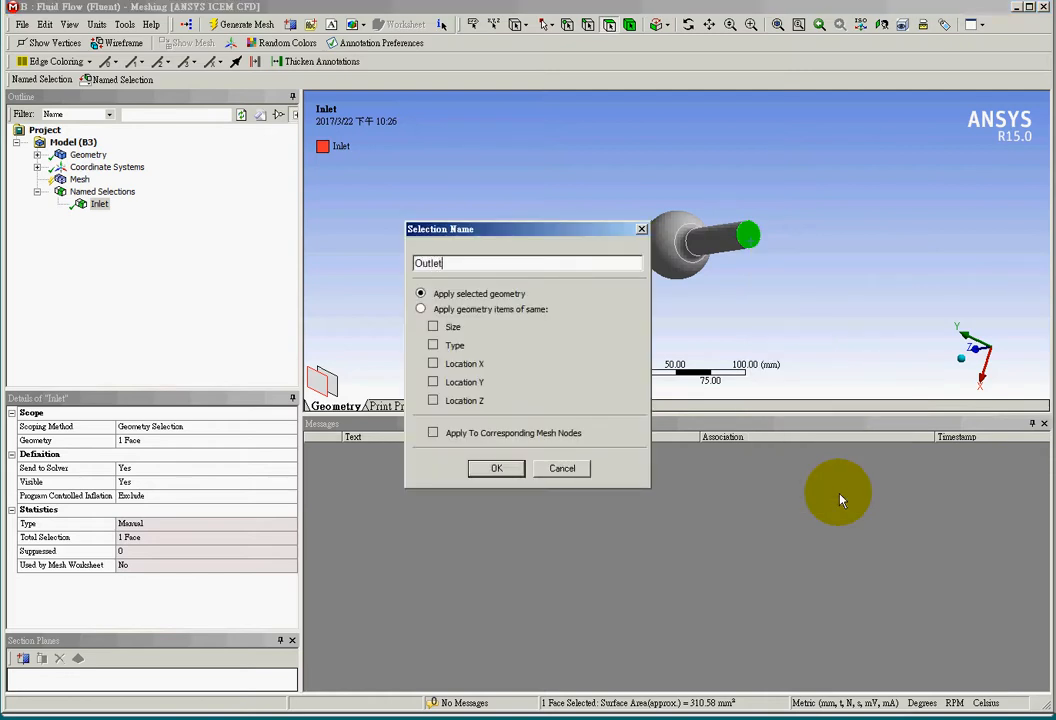
left_click(522, 468)
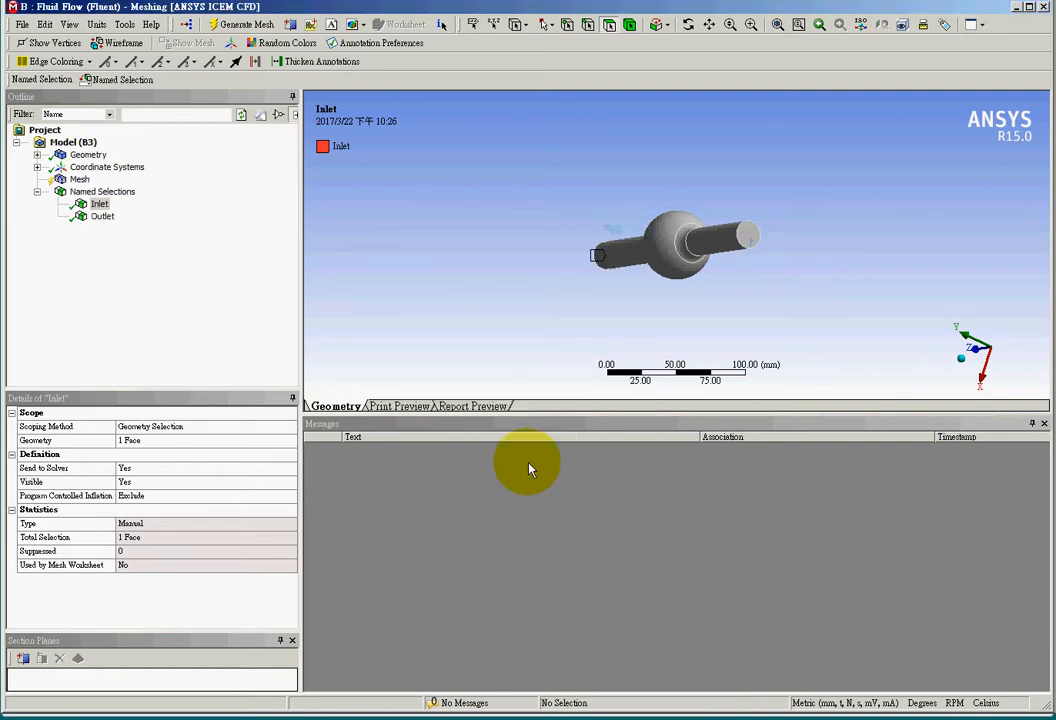
middle_click_drag(547, 377, 726, 325)
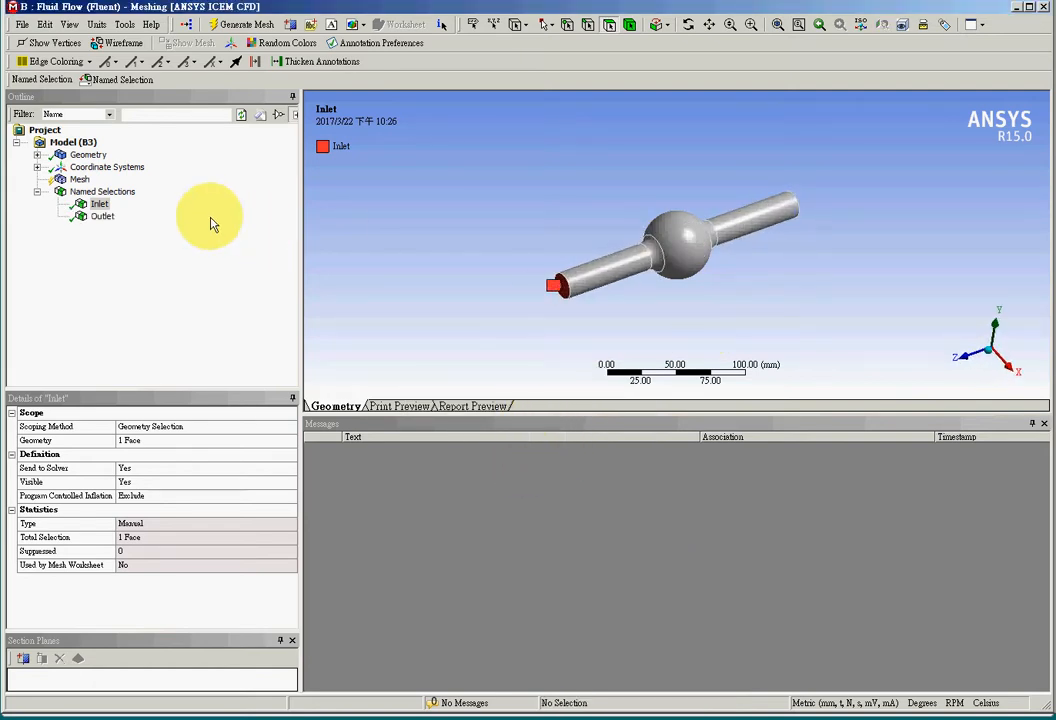
left_click(102, 216)
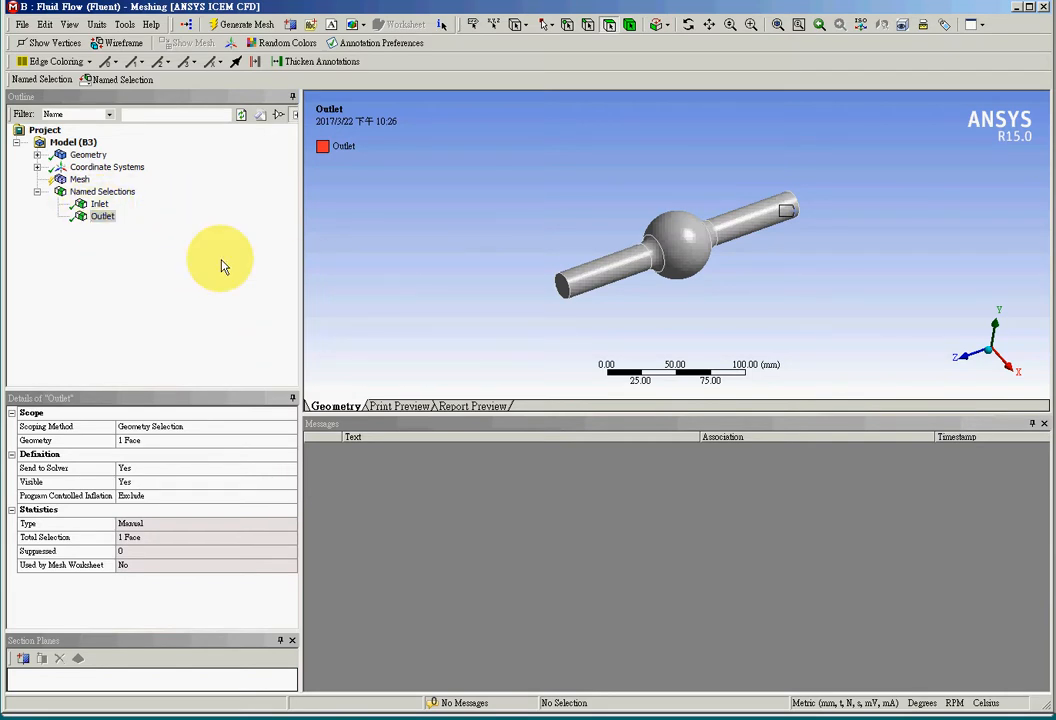
left_click(137, 259)
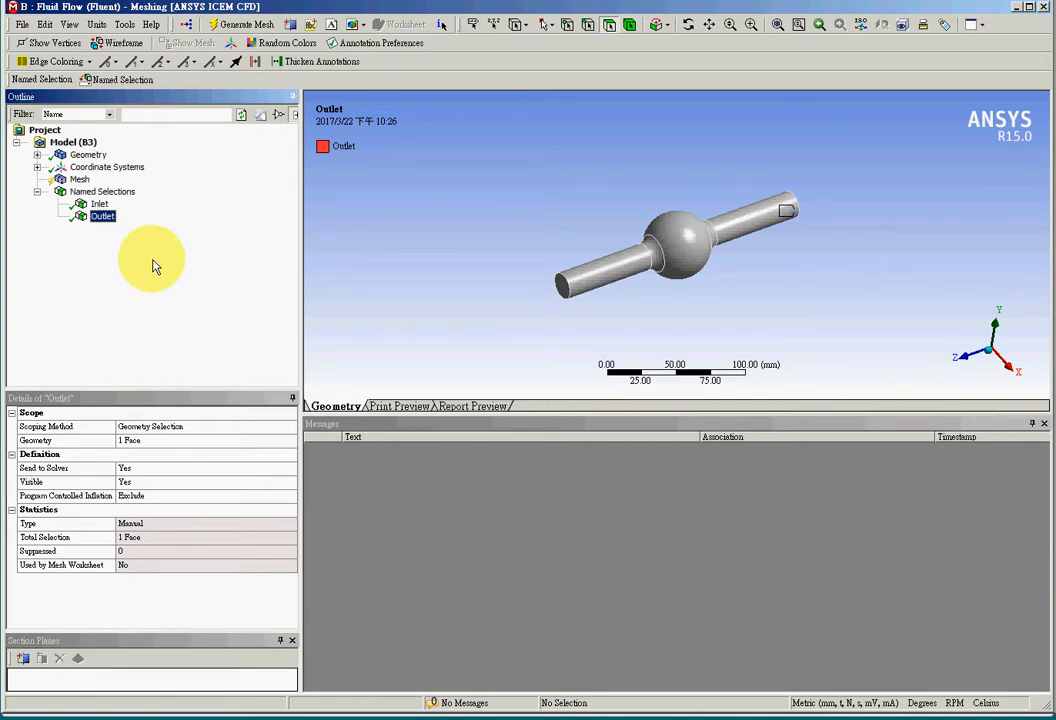
Generate the pipe mesh with the default CFD settings and close the Meshing application
left_click(79, 179)
right_click(79, 179)
left_click(140, 240)
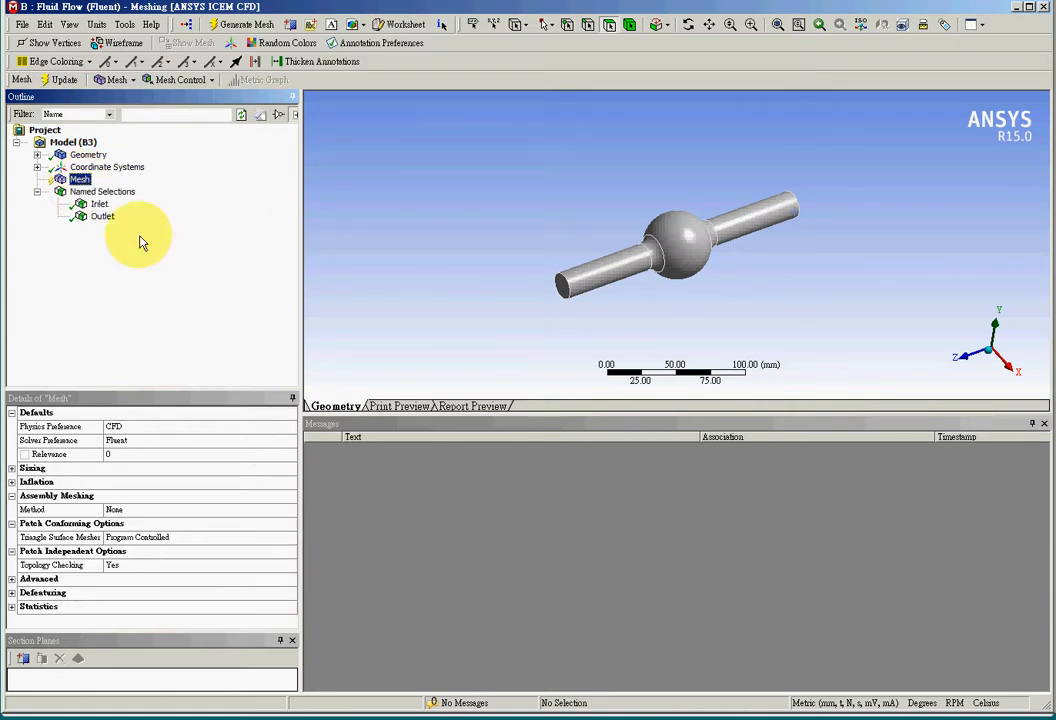
left_click(410, 241)
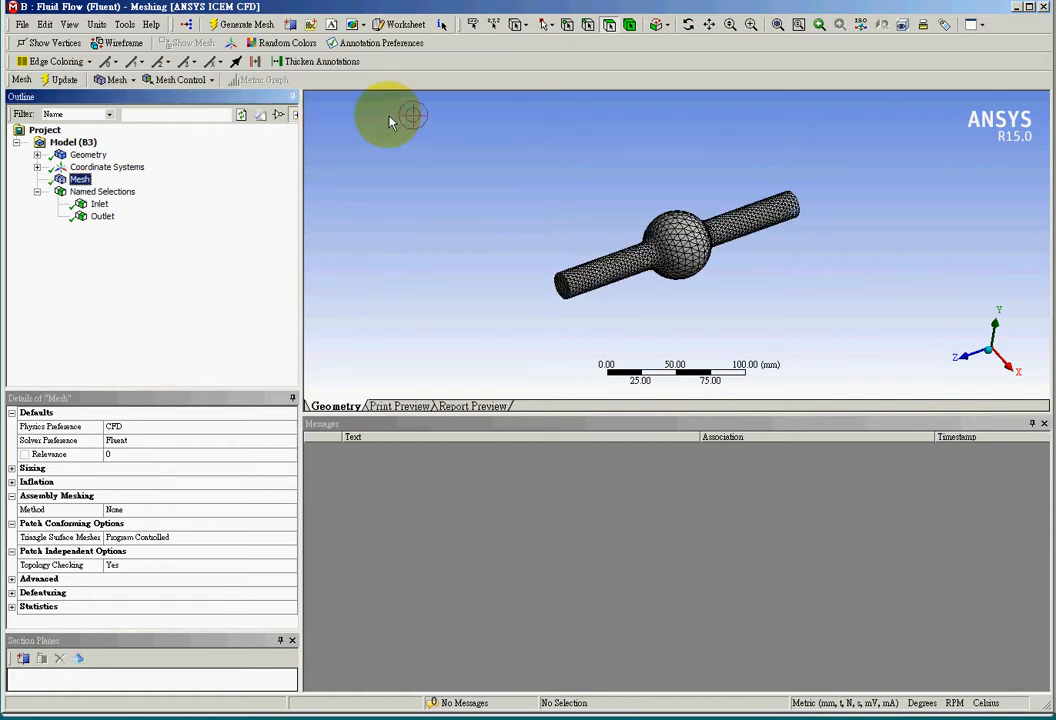
left_click(1043, 7)
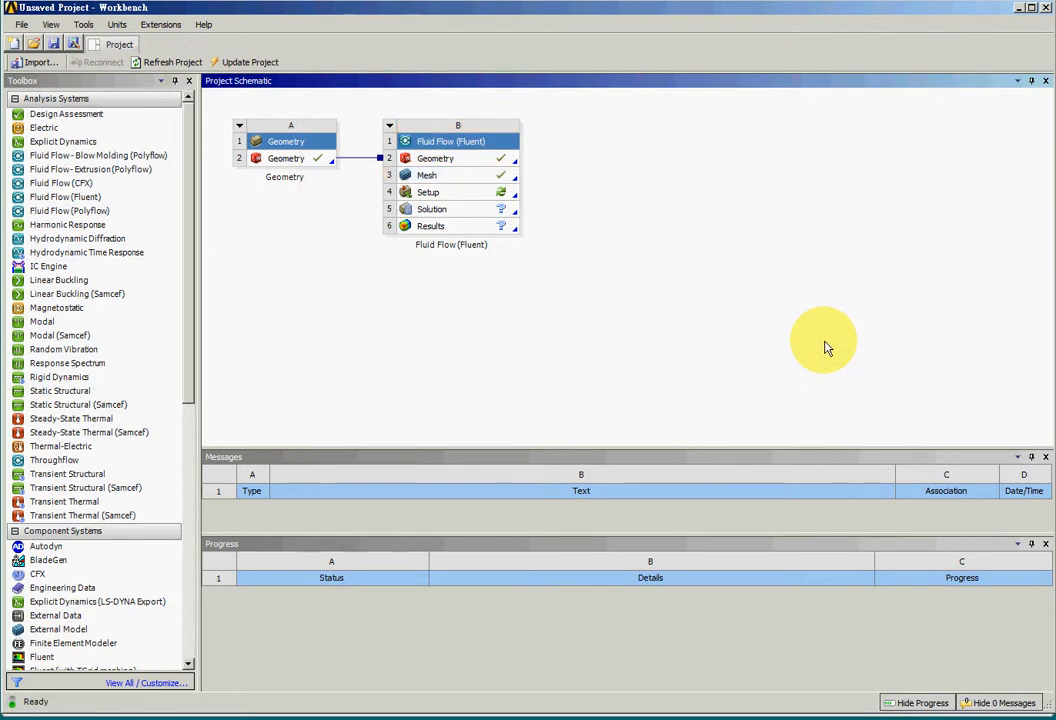
Launch Fluent from the Setup cell with the default serial options and fit its window to the screen
right_click(506, 191)
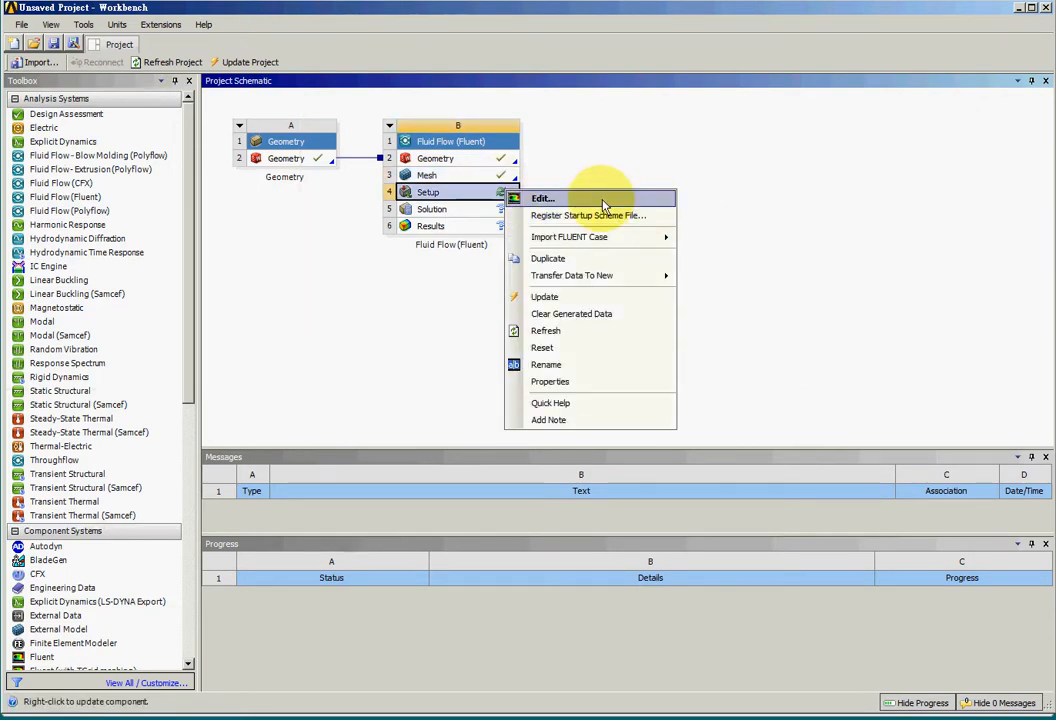
left_click(545, 199)
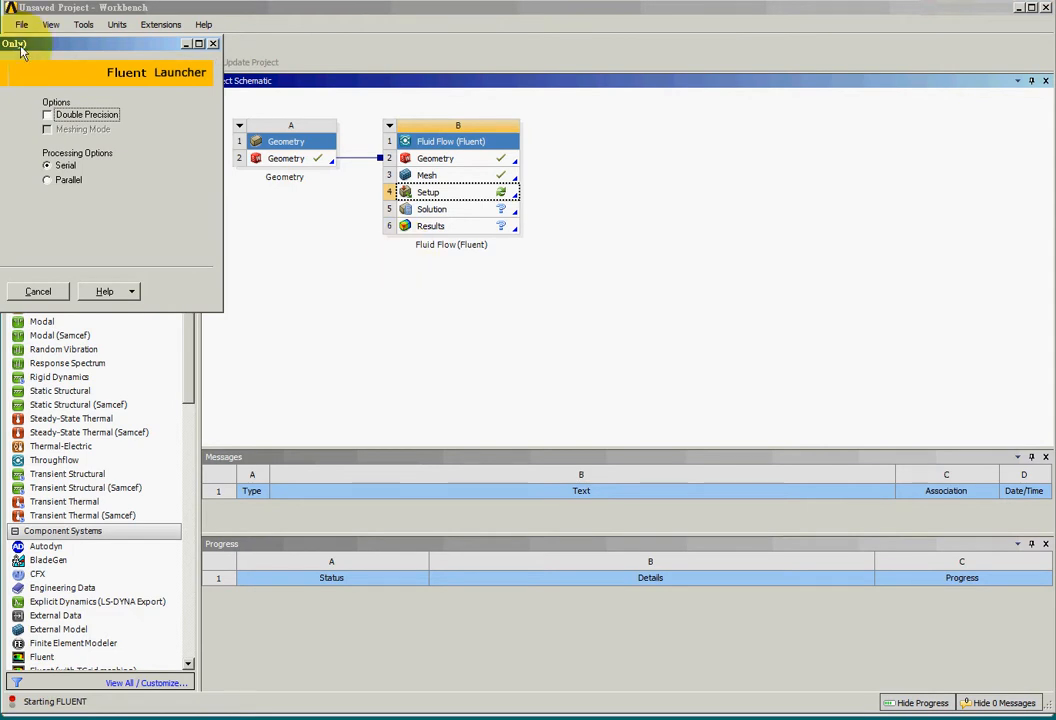
left_click_drag(457, 143, 469, 146)
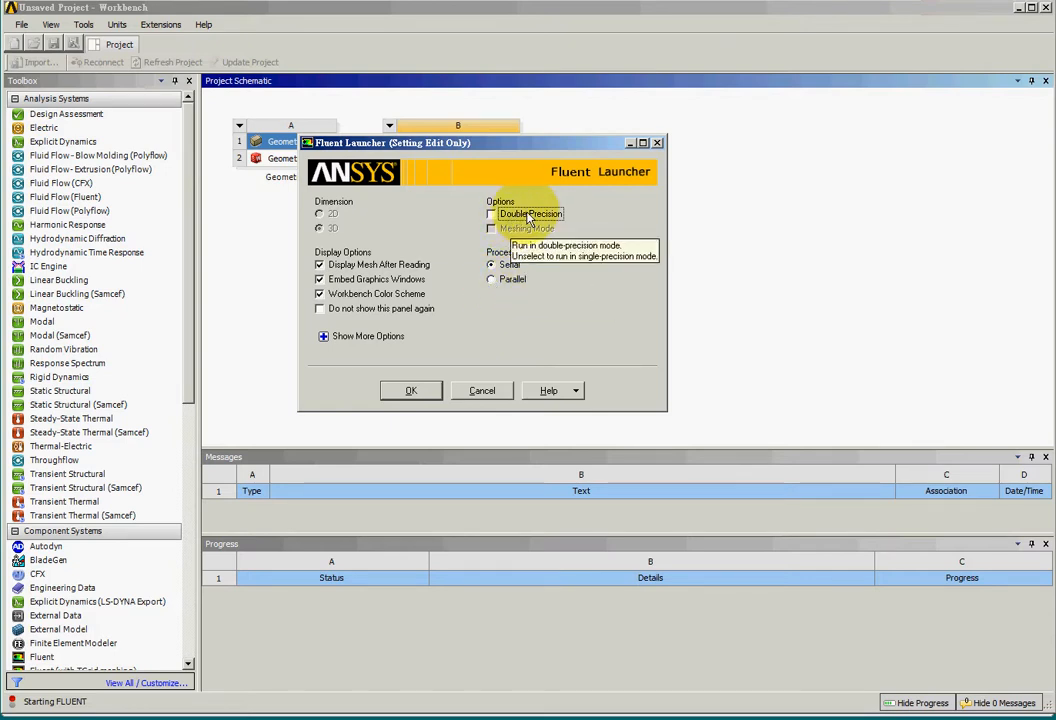
left_click(411, 392)
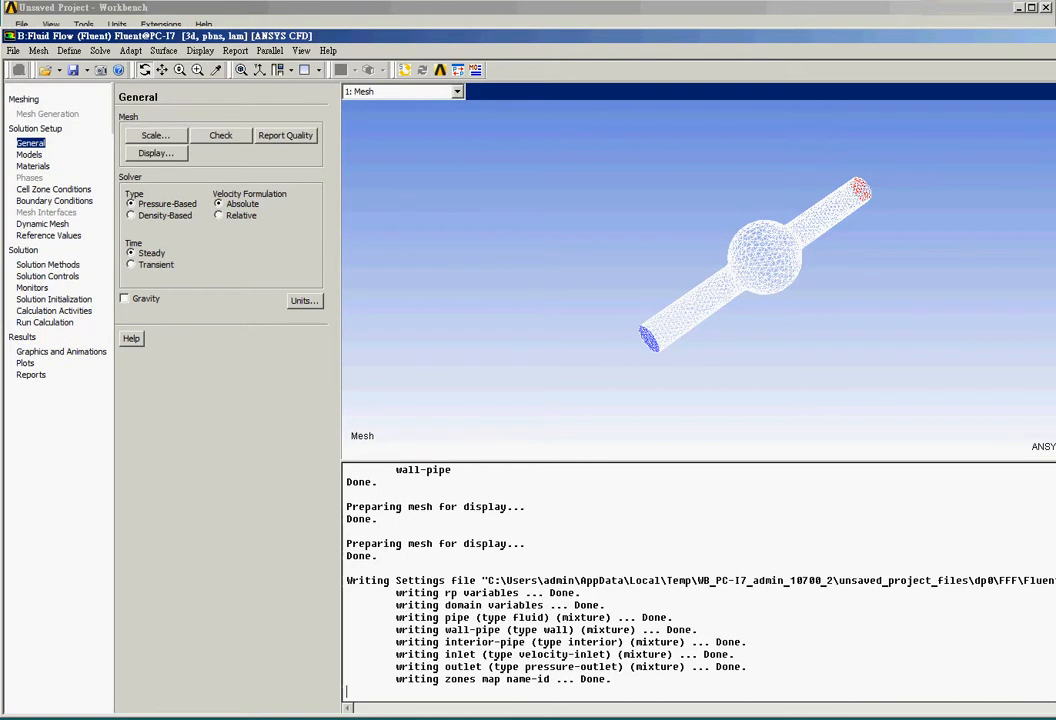
left_click_drag(1055, 29, 1052, 2)
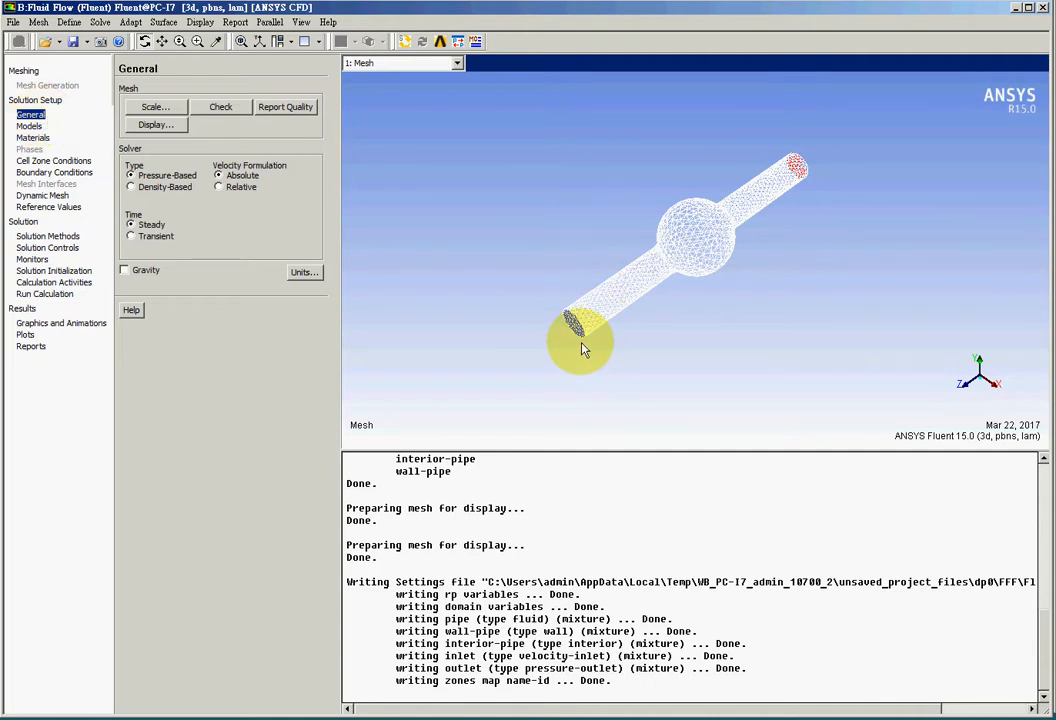
Examine the available physics models, the materials list and the cell zone conditions of the pipe zone
left_click(29, 126)
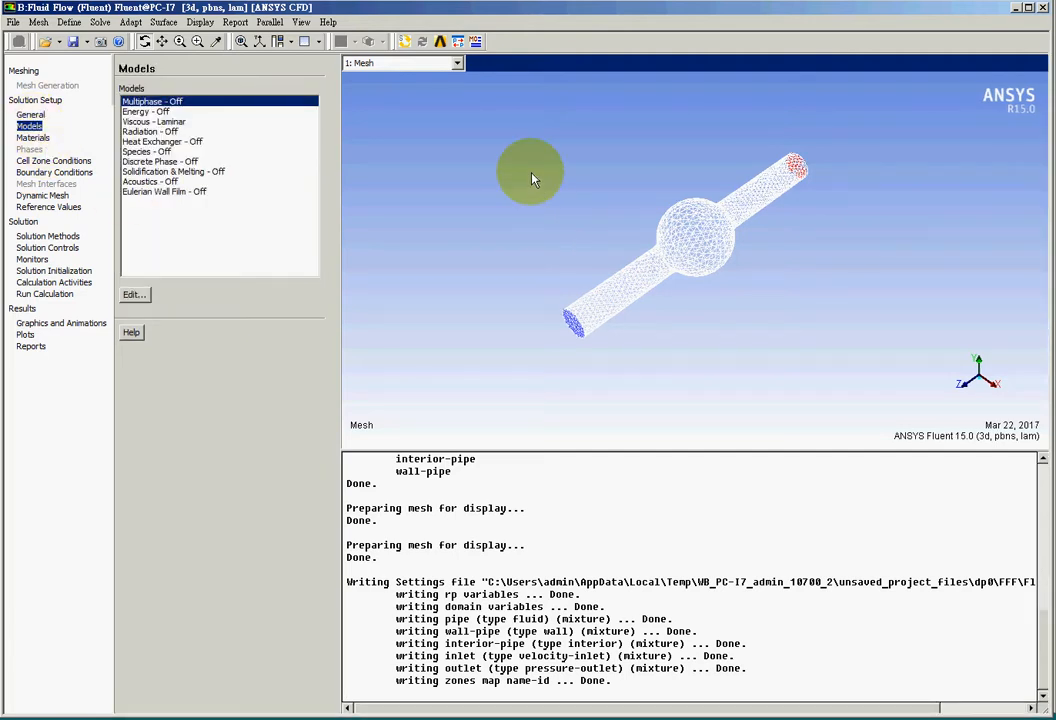
left_click(146, 121)
left_click(145, 131)
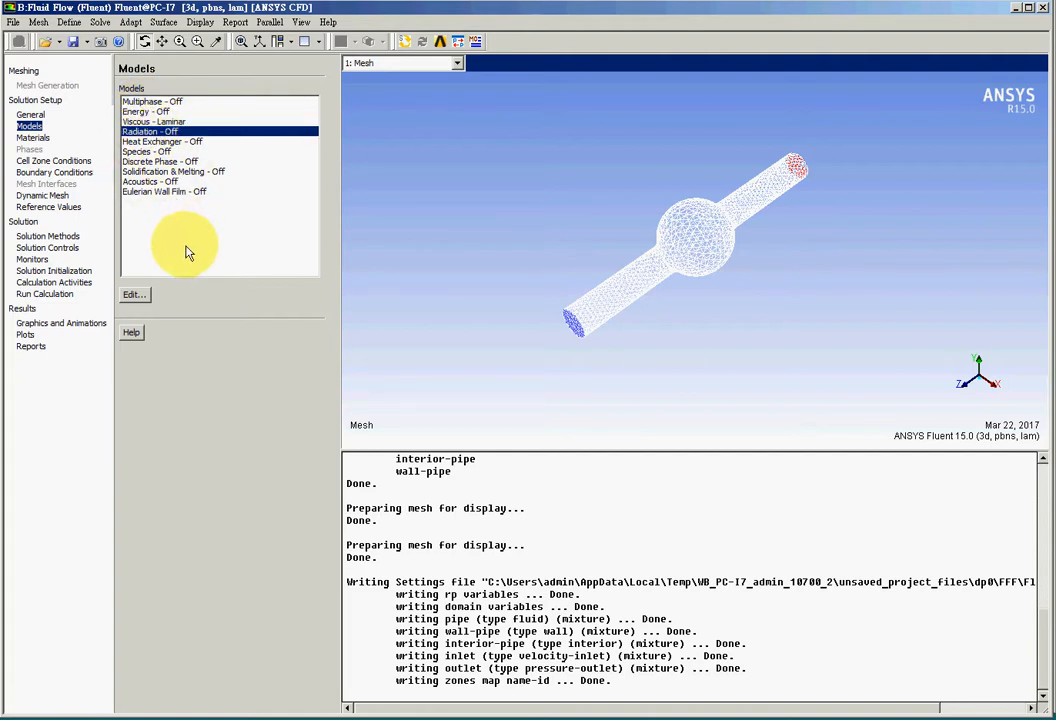
left_click(154, 182)
left_click(158, 172)
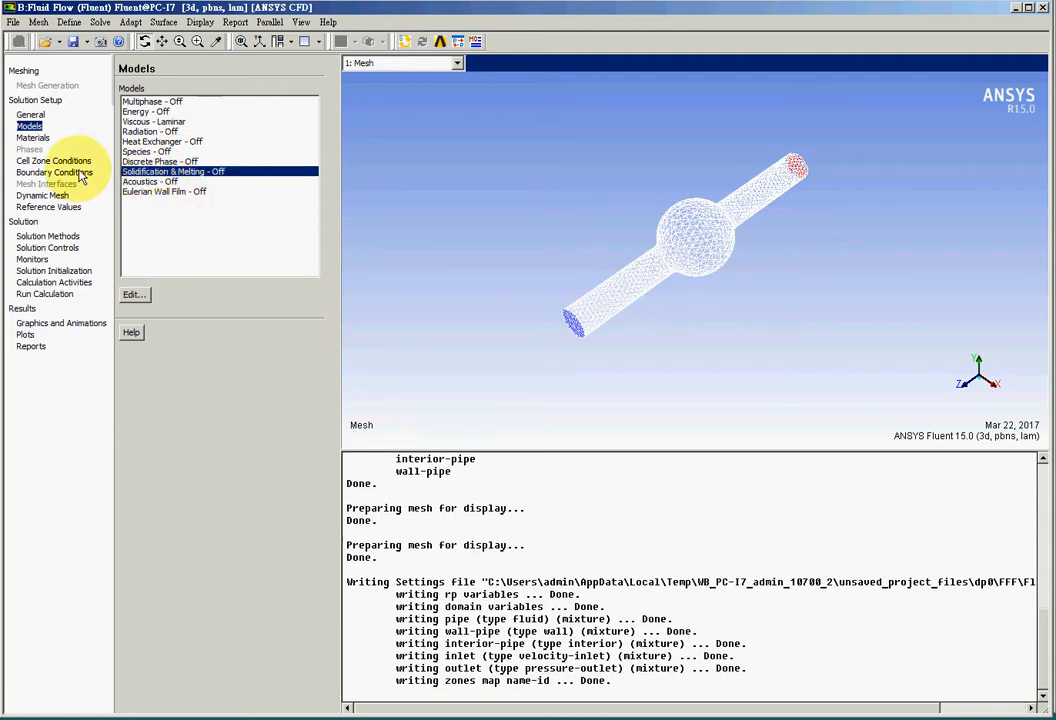
left_click(32, 138)
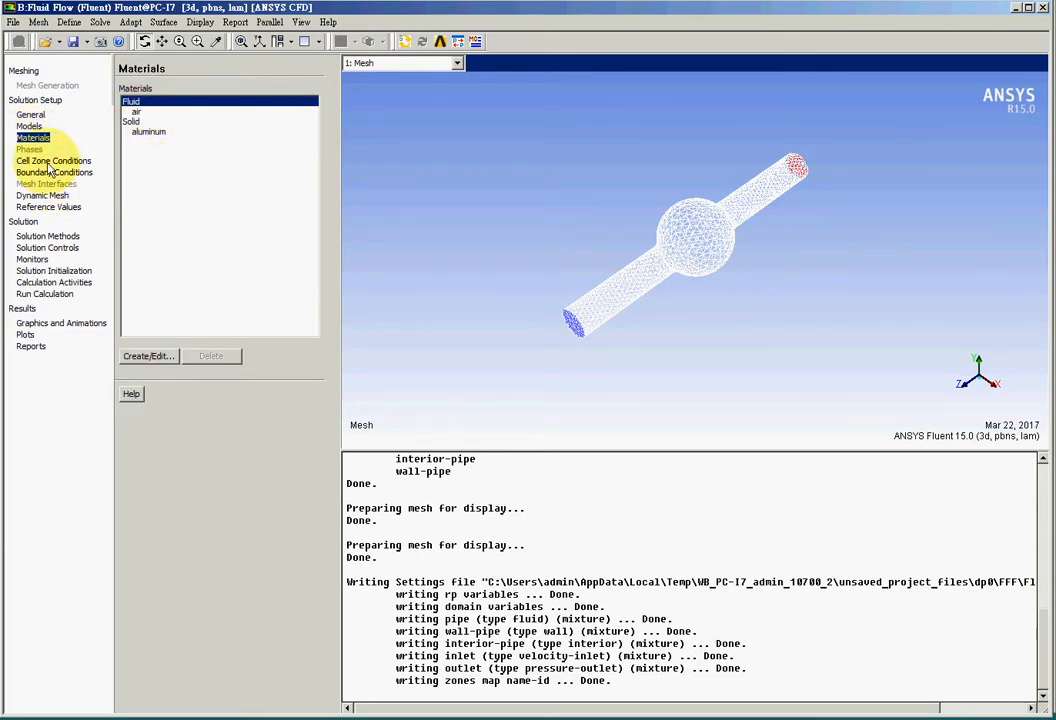
left_click(48, 162)
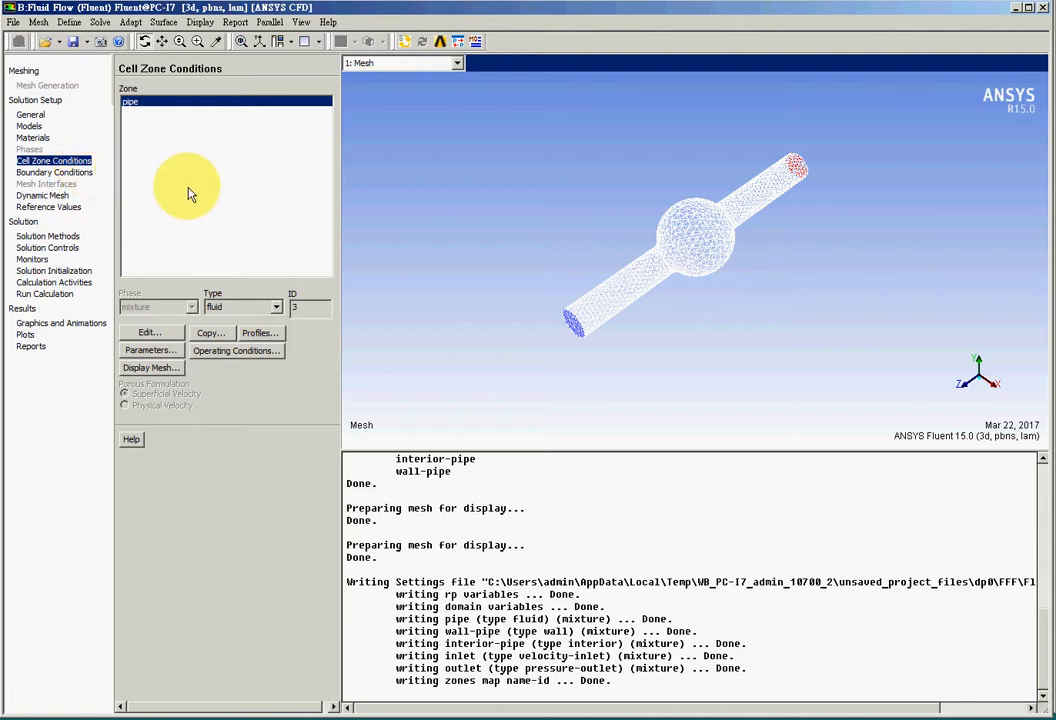
left_click(37, 128)
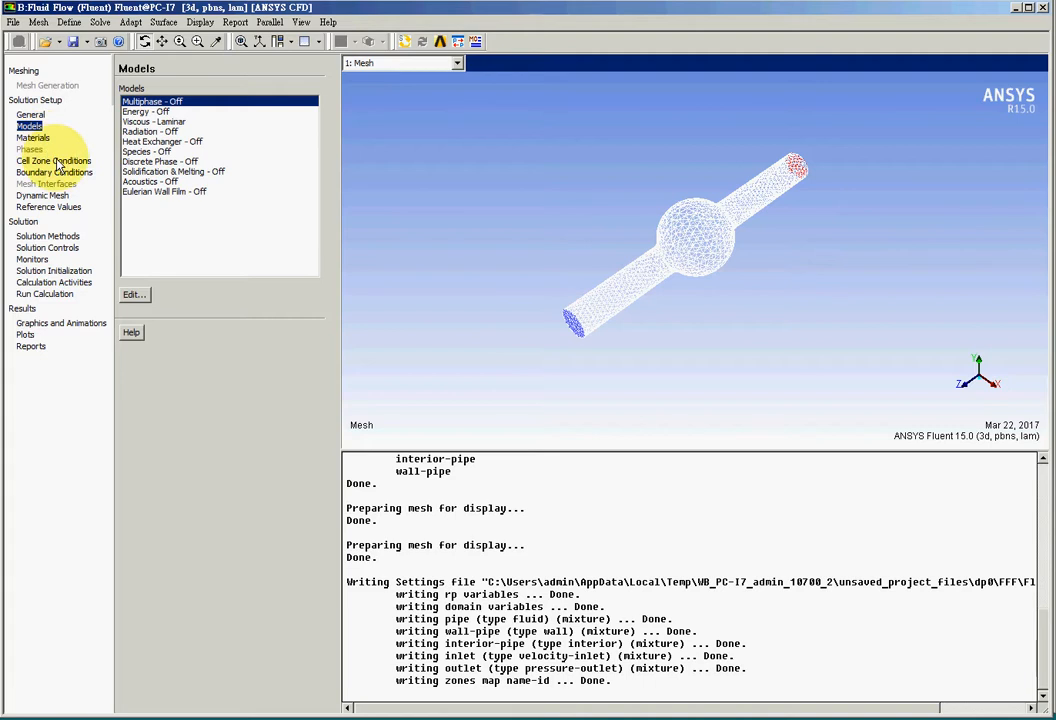
left_click(55, 161)
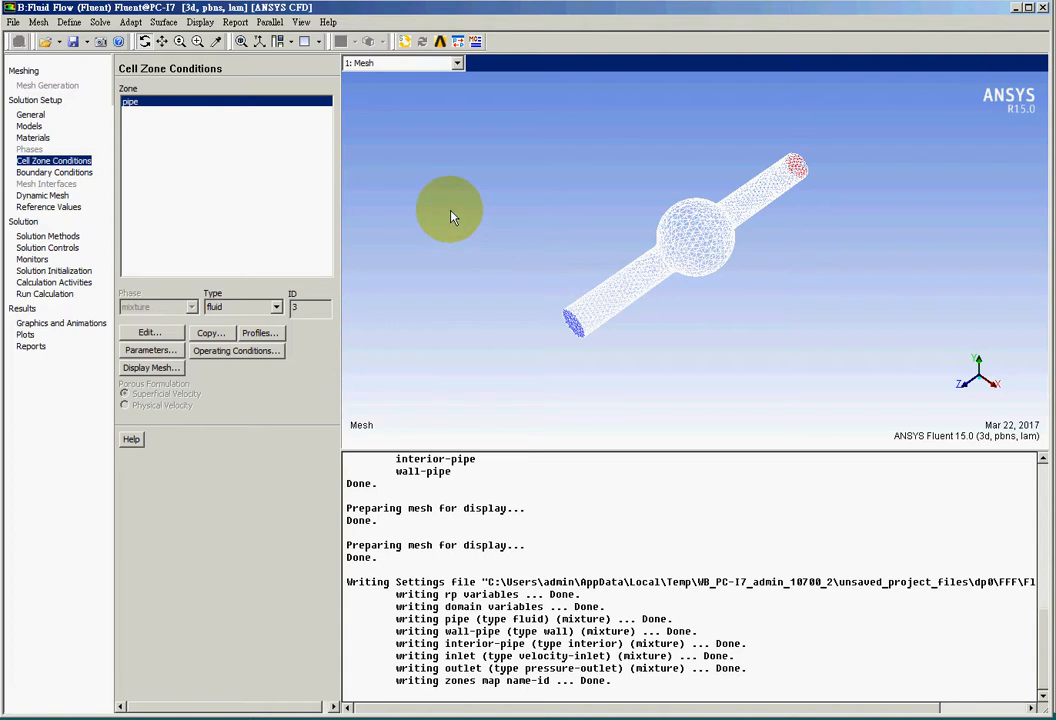
Examine the boundary conditions, reference values, solution methods, monitors, initialization and run calculation settings, ending at the results overview
left_click(53, 174)
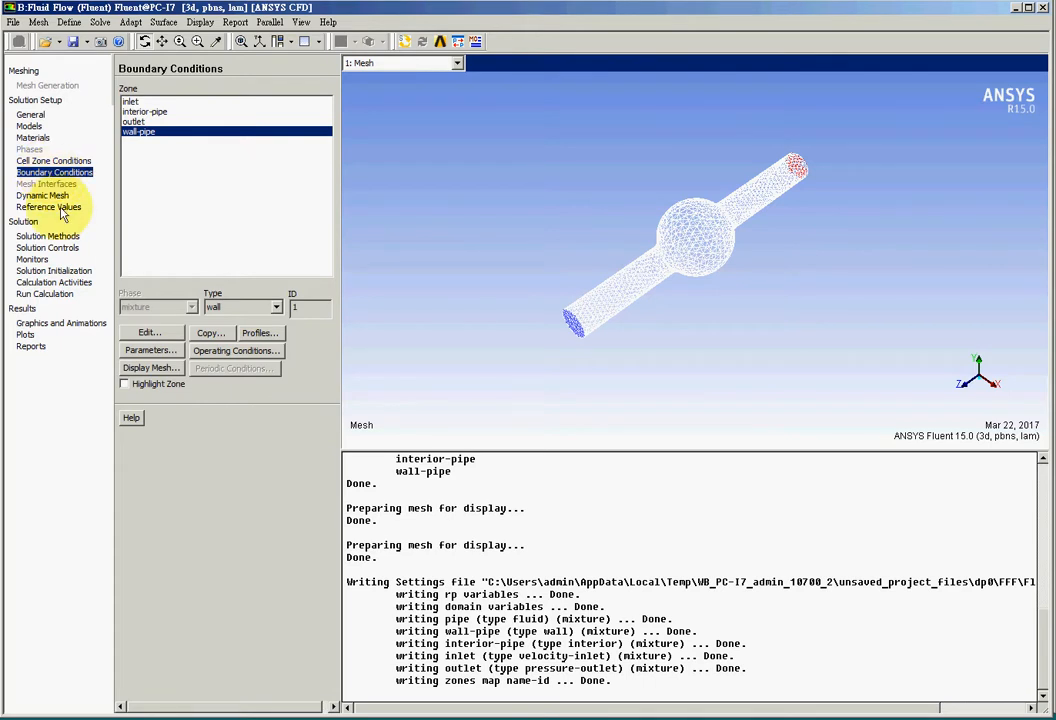
left_click(57, 209)
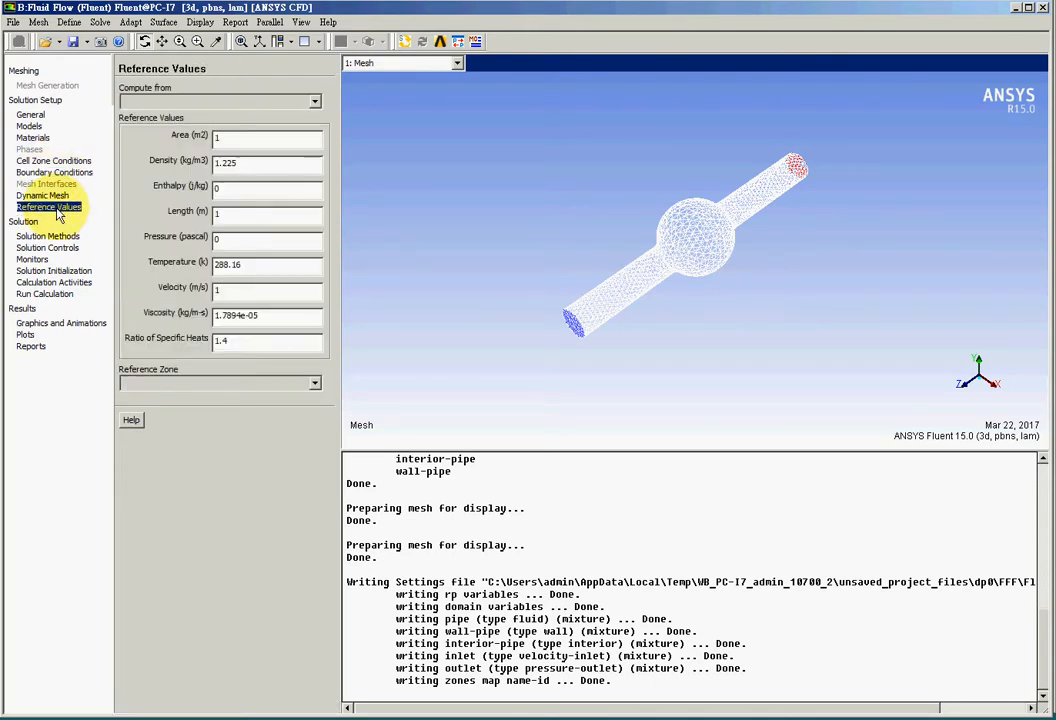
left_click(50, 172)
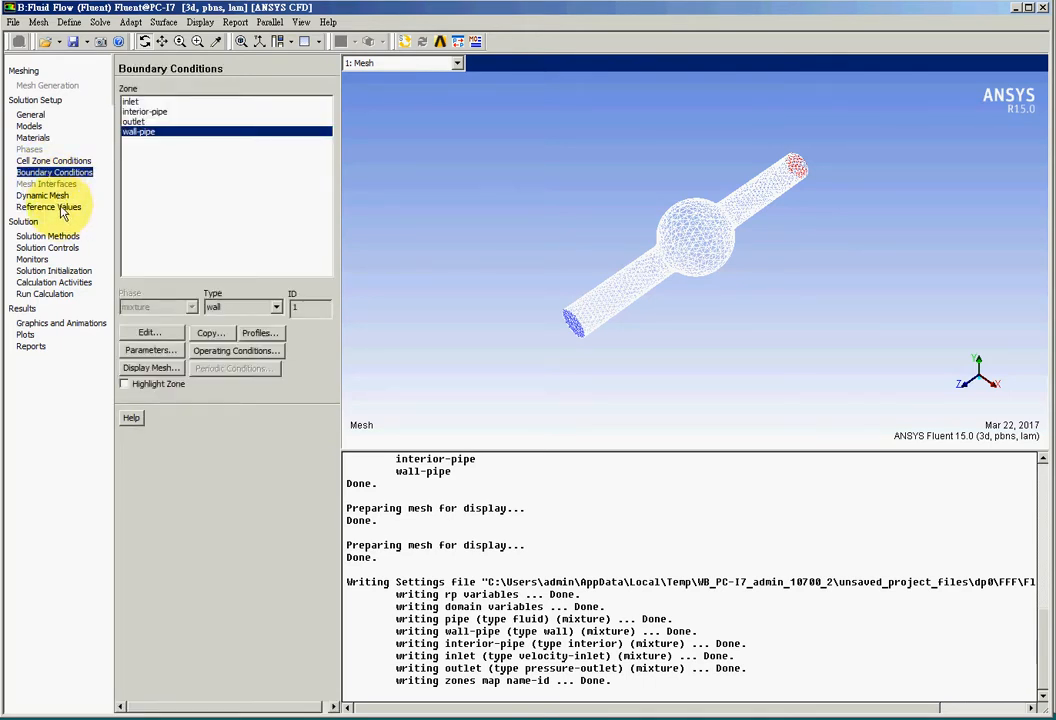
left_click(45, 207)
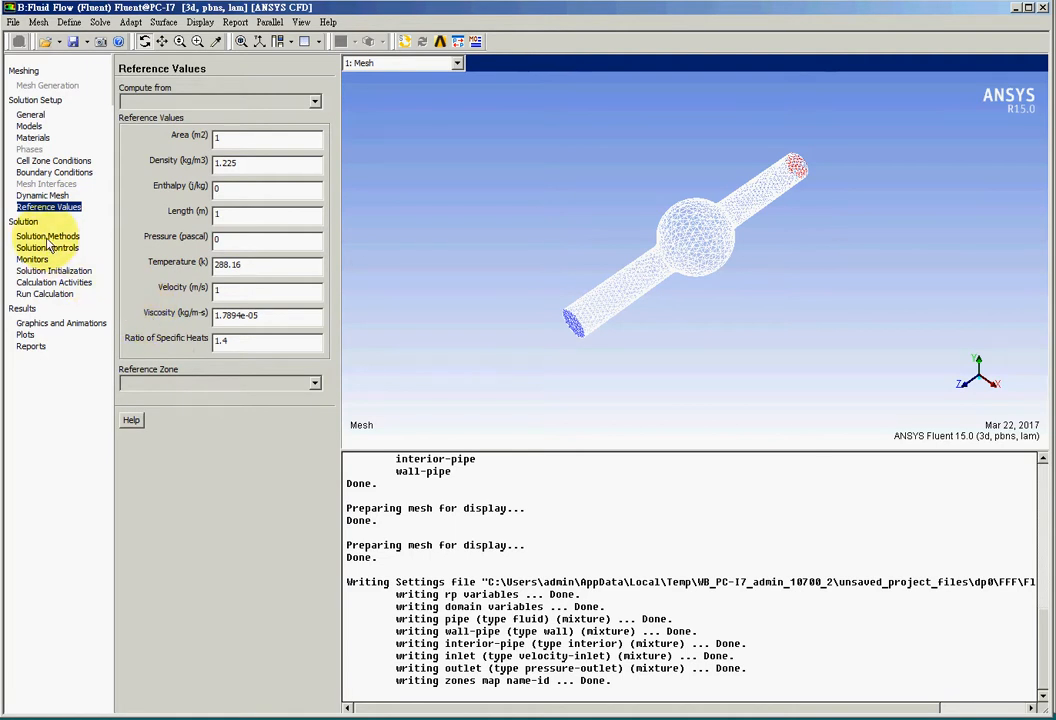
left_click(47, 235)
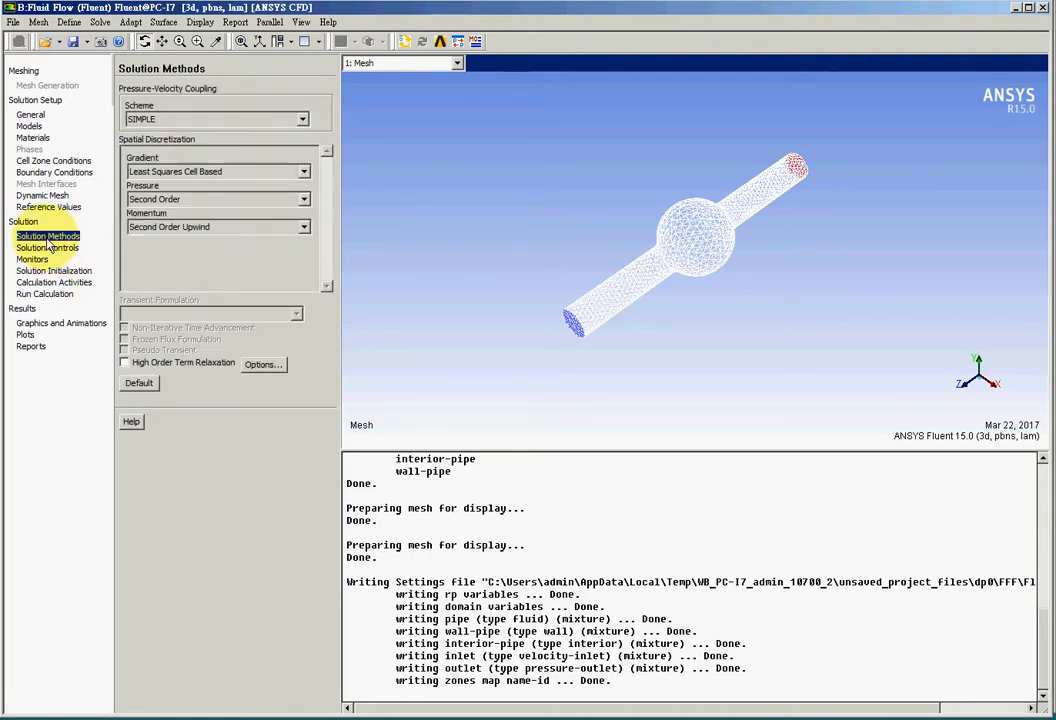
left_click(33, 260)
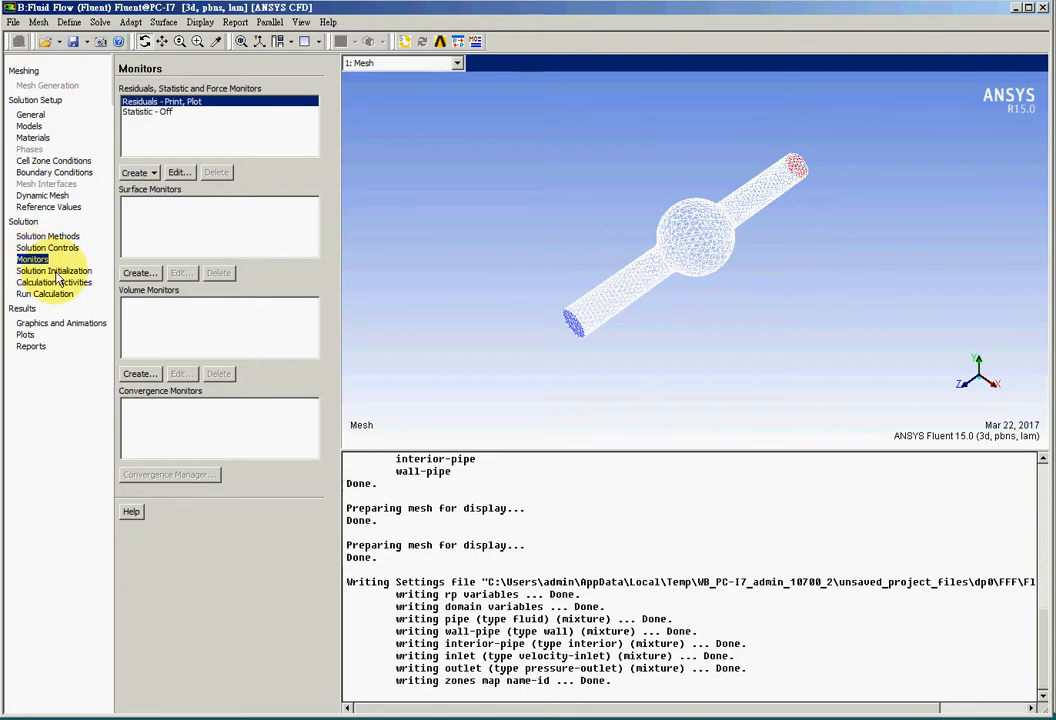
left_click(56, 272)
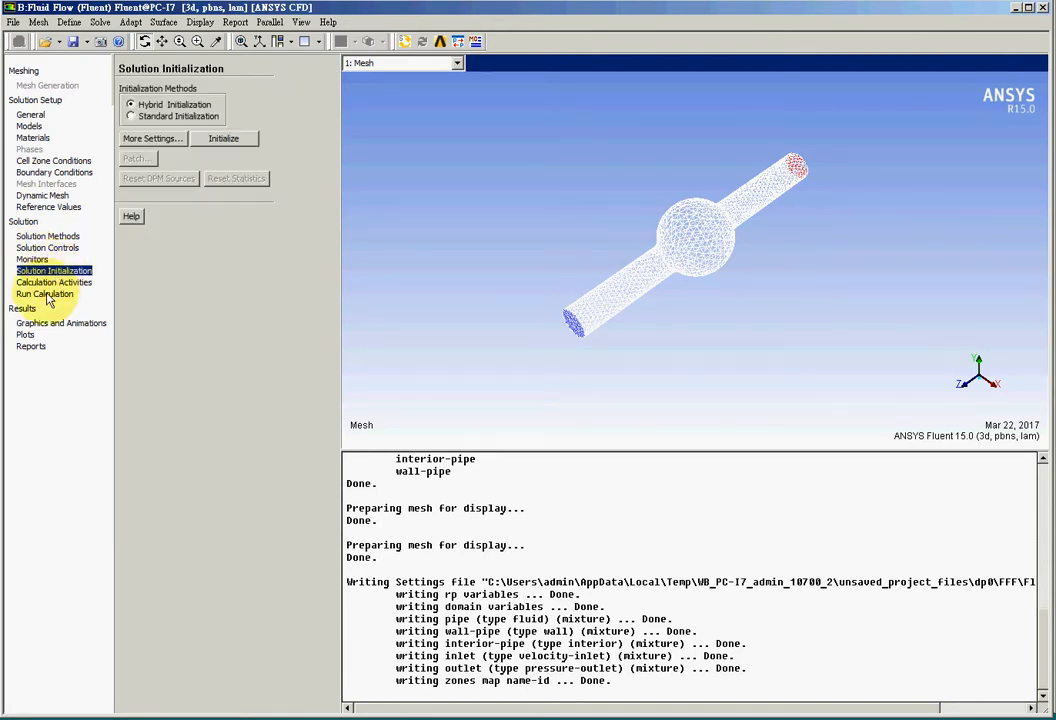
left_click(46, 294)
left_click(50, 271)
left_click(50, 294)
left_click(22, 309)
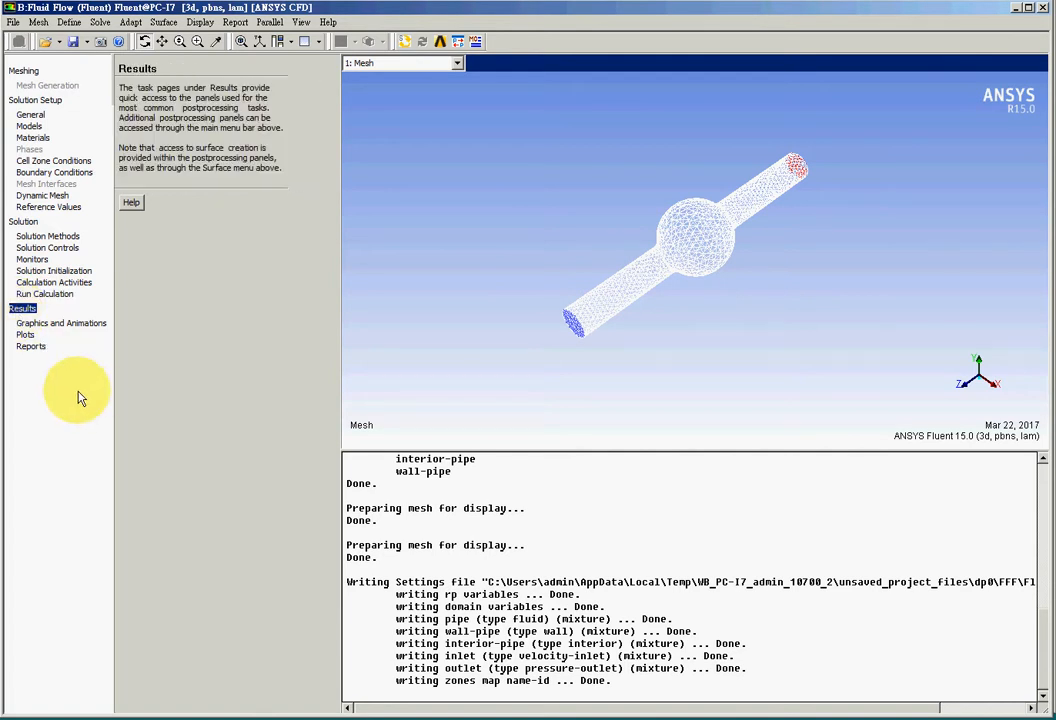
Review the whole Fluent workflow in order, from the general solver, model and material settings through the solution settings to the results
left_click(30, 114)
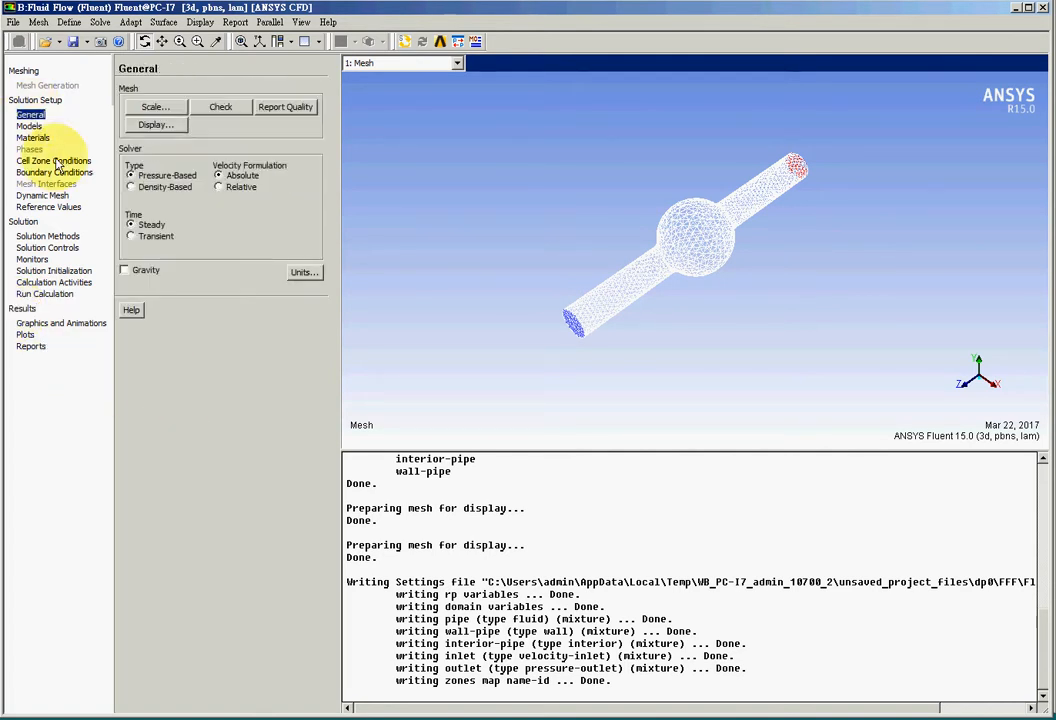
left_click(29, 126)
left_click(33, 137)
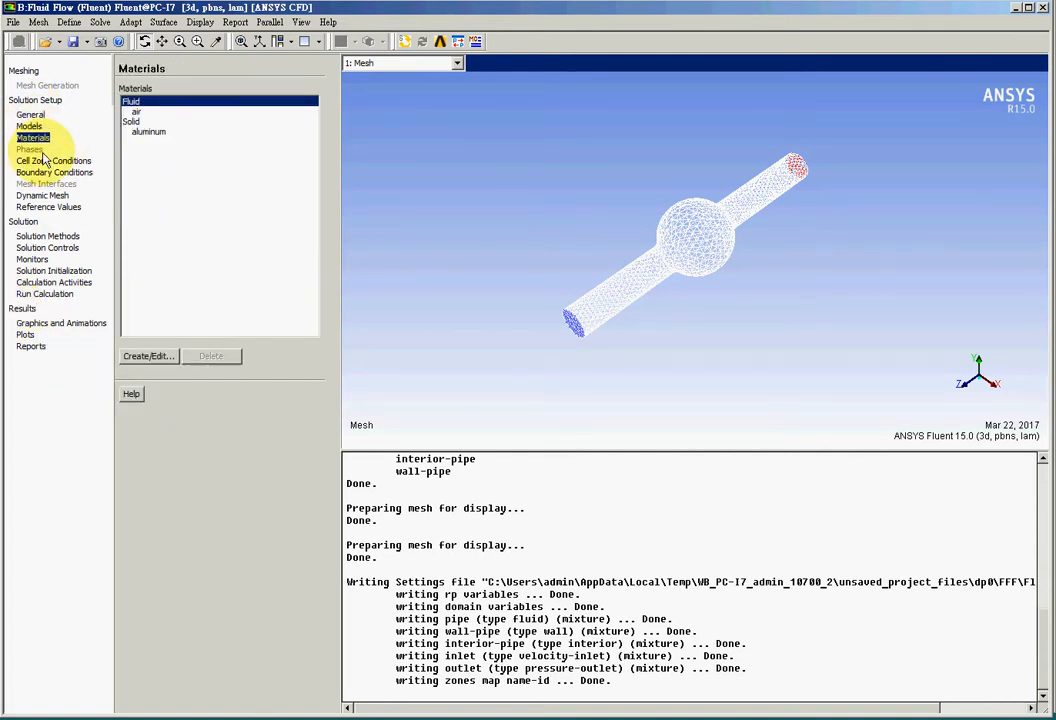
left_click(45, 162)
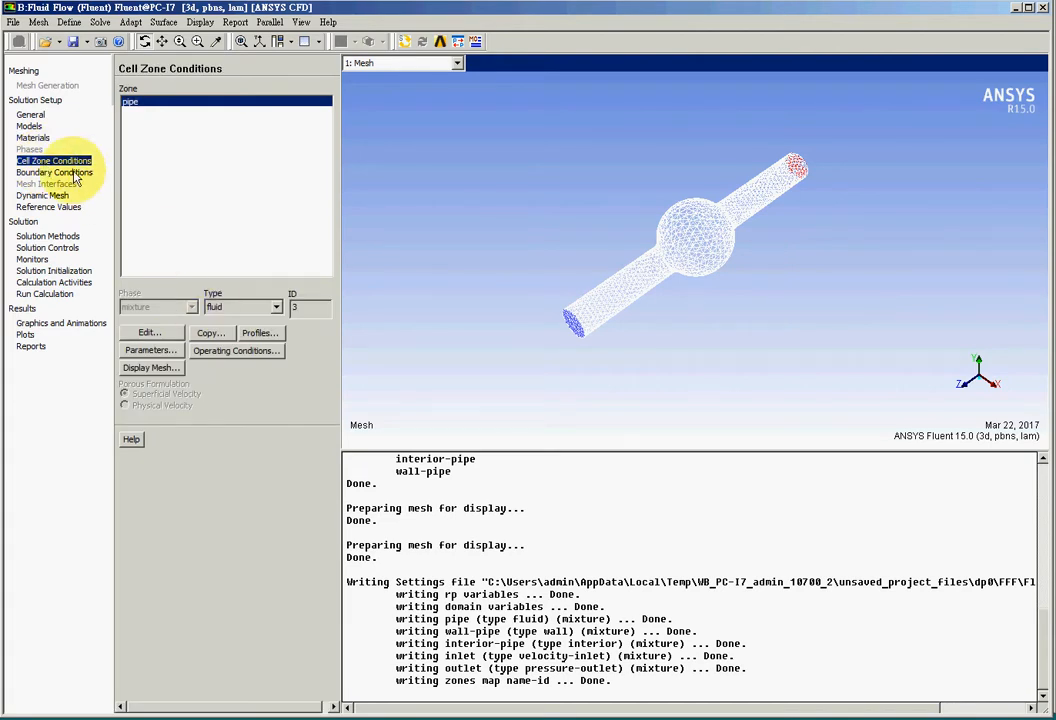
left_click(54, 173)
left_click(43, 195)
left_click(48, 207)
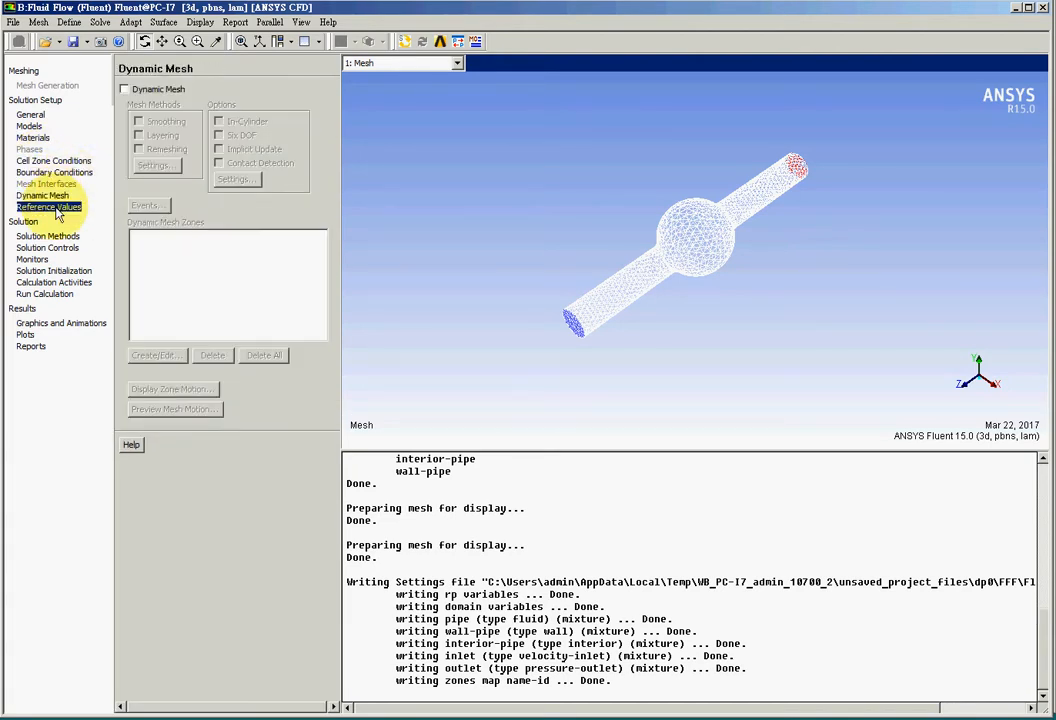
left_click(50, 236)
left_click(50, 247)
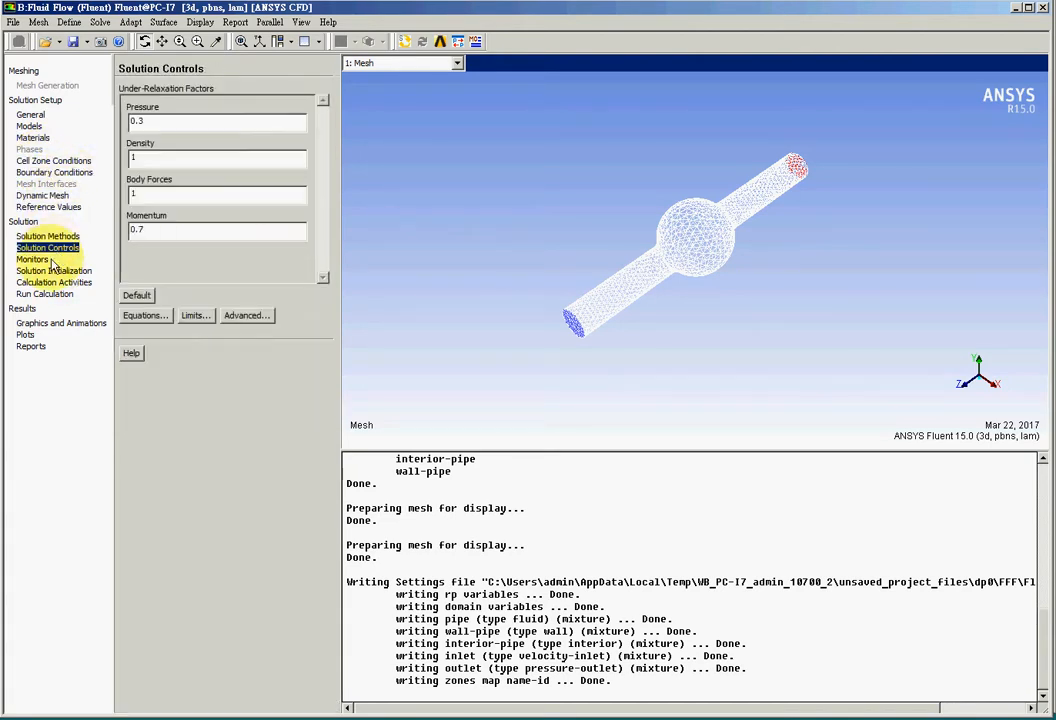
left_click(42, 259)
left_click(55, 271)
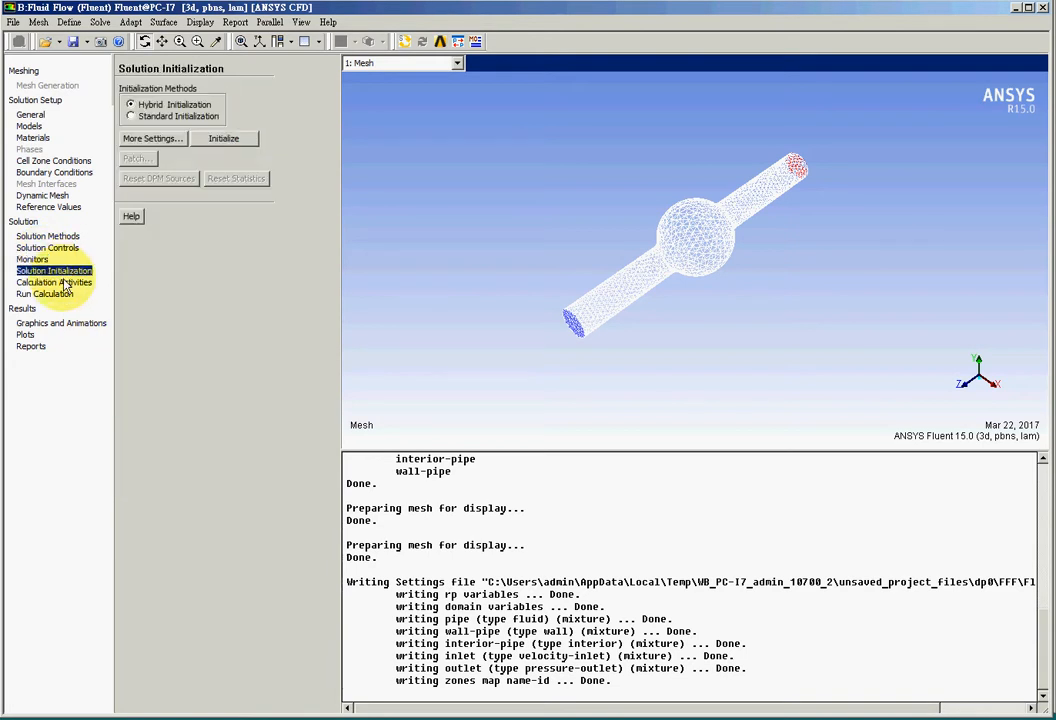
left_click(55, 282)
left_click(56, 294)
left_click(55, 323)
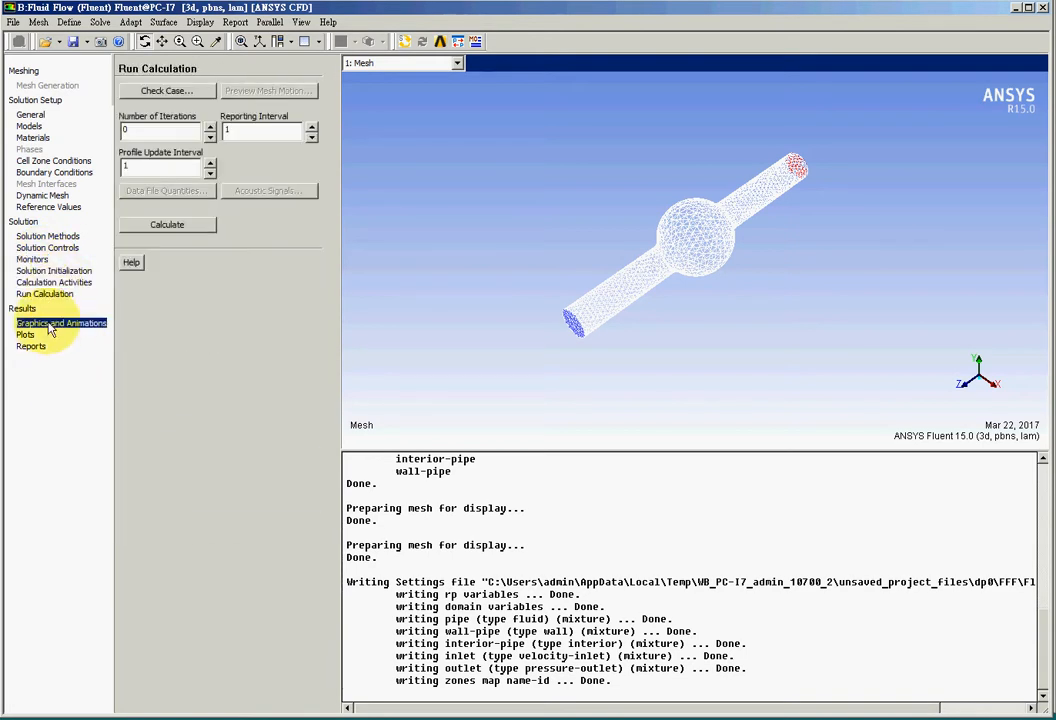
left_click(22, 308)
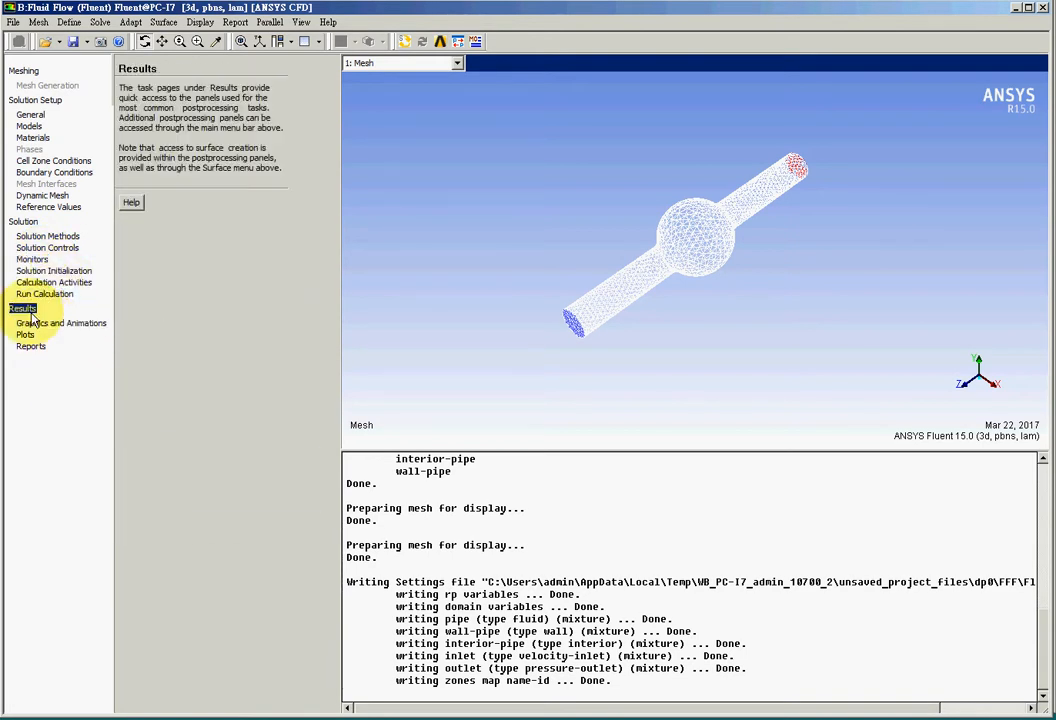
Run the mesh check on the pipe and inspect the domain extents and length unit in the Scale Mesh settings
left_click(30, 114)
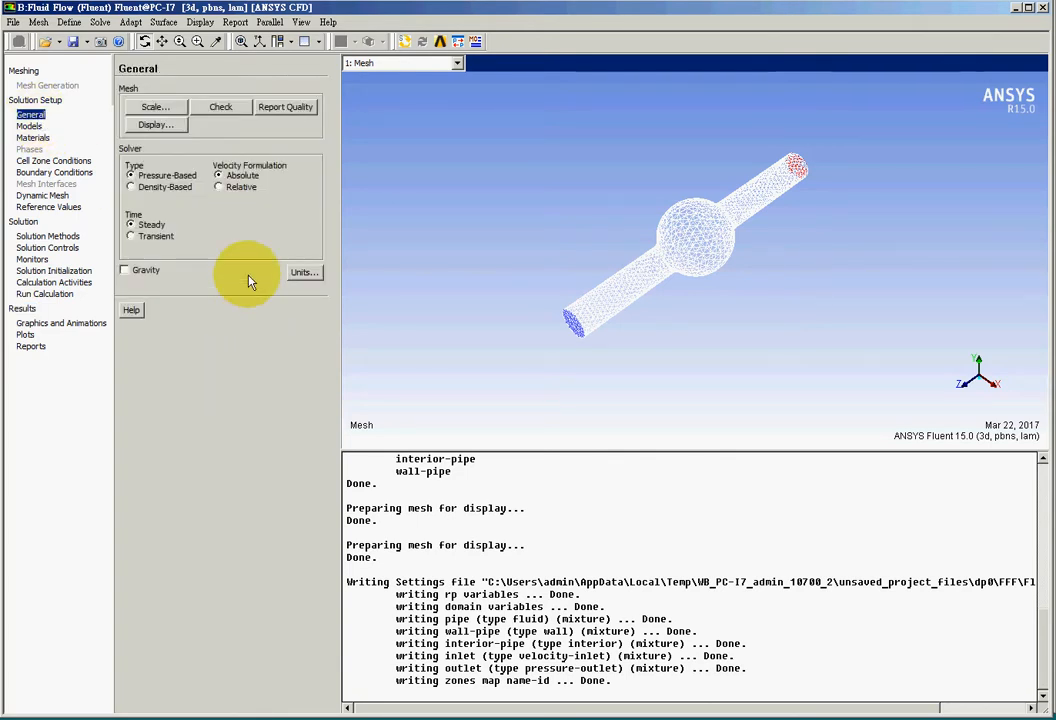
left_click(222, 110)
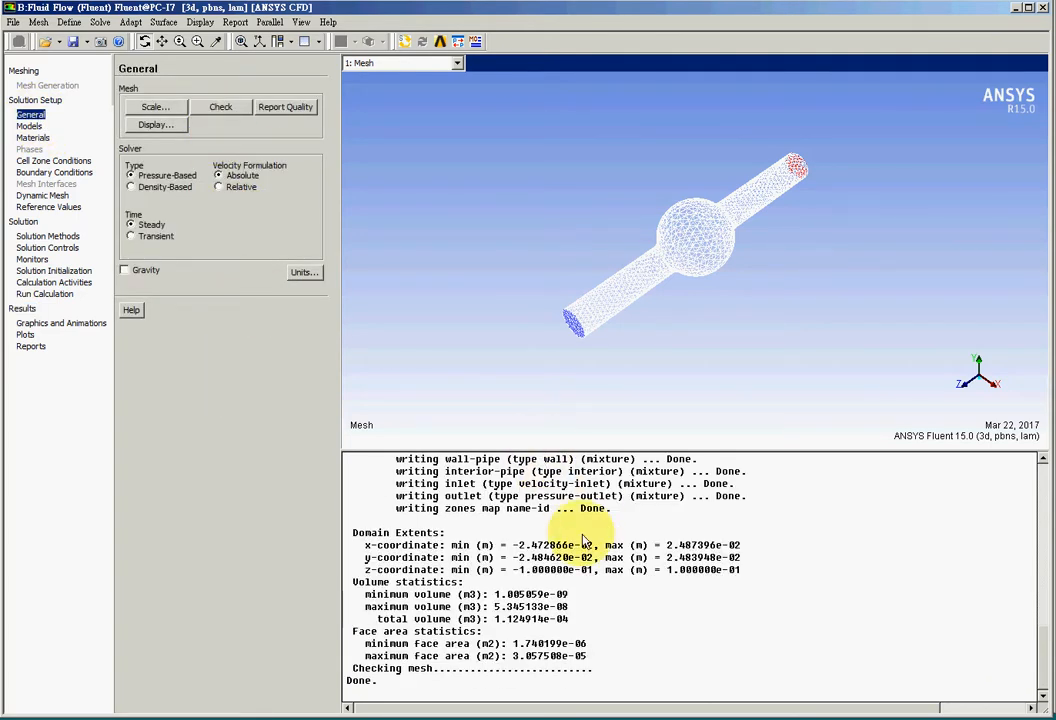
left_click(155, 108)
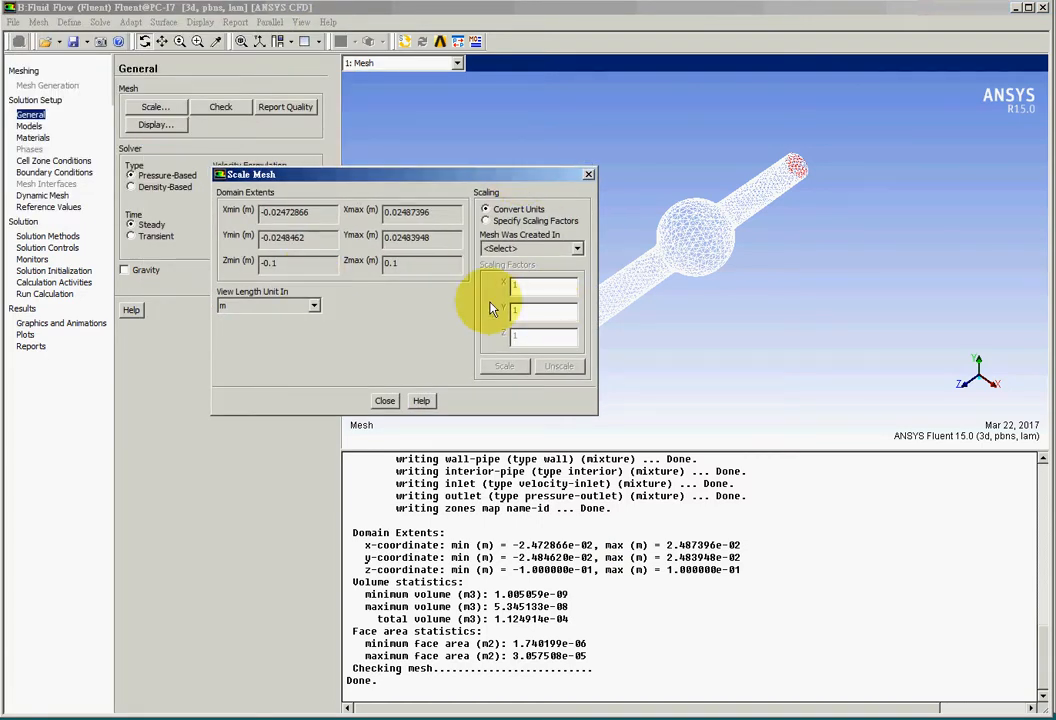
left_click(385, 400)
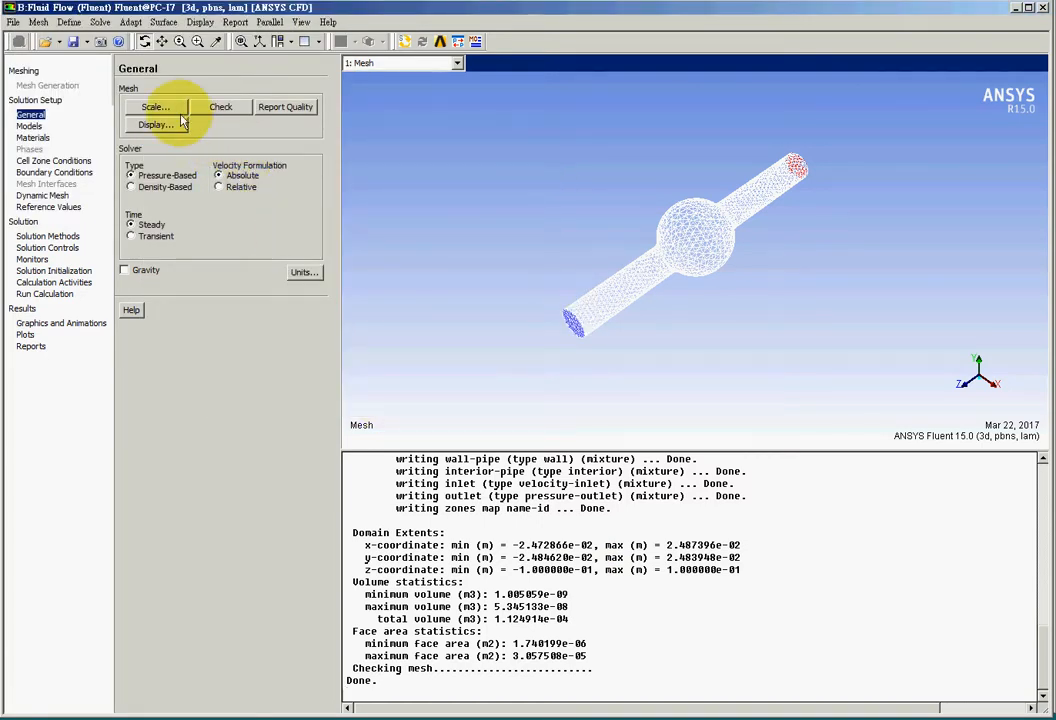
Display the mesh with the interior-pipe surface included, and redisplay it with only the inlet, outlet and wall-pipe surfaces
left_click(157, 125)
left_click(162, 51)
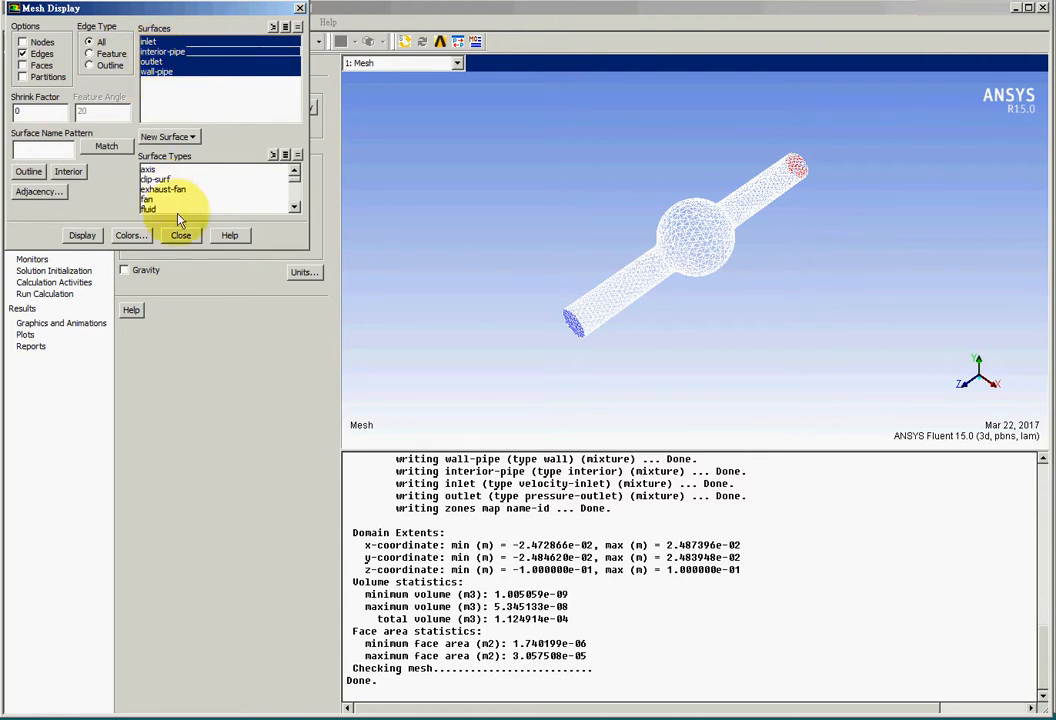
left_click(86, 237)
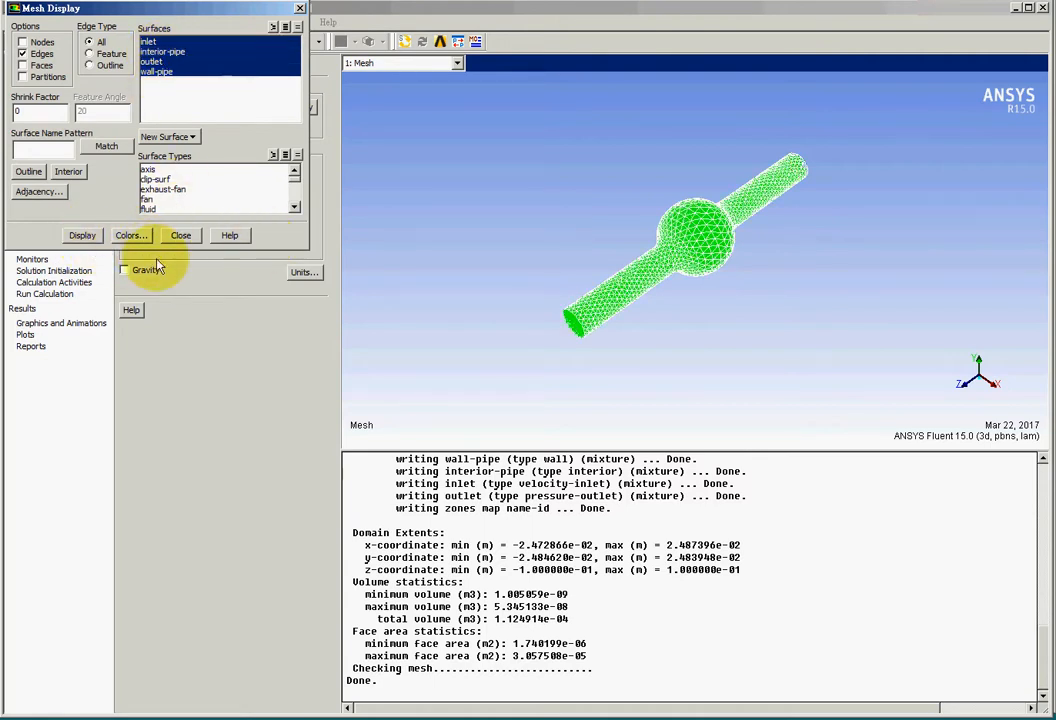
left_click(162, 51)
left_click(80, 237)
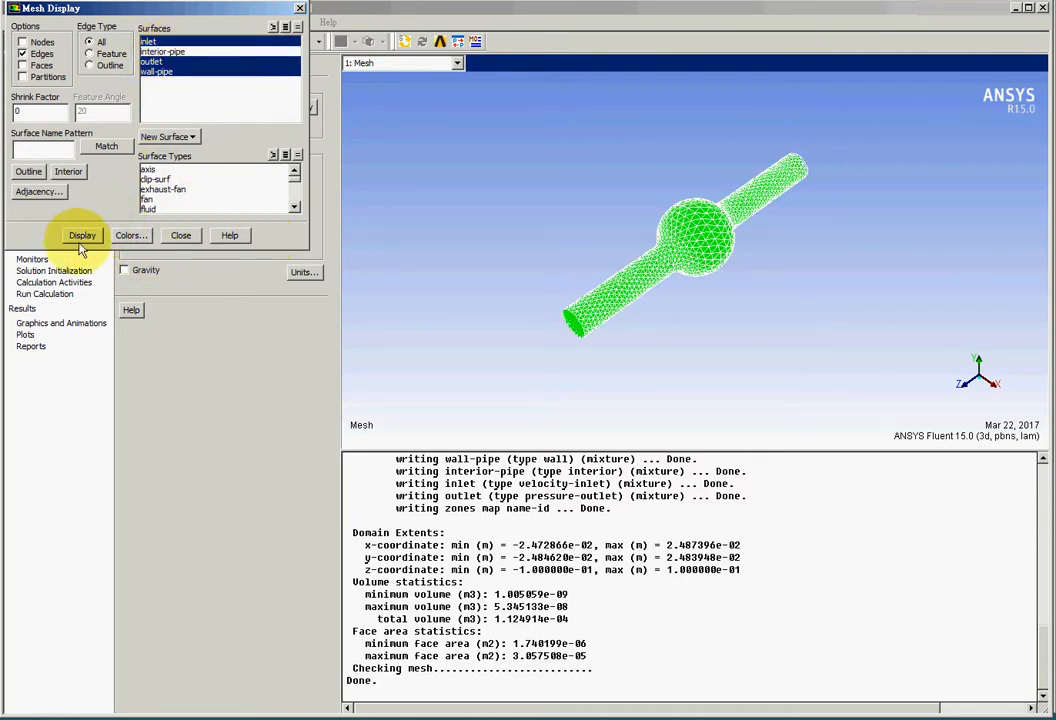
left_click_drag(148, 10, 246, 152)
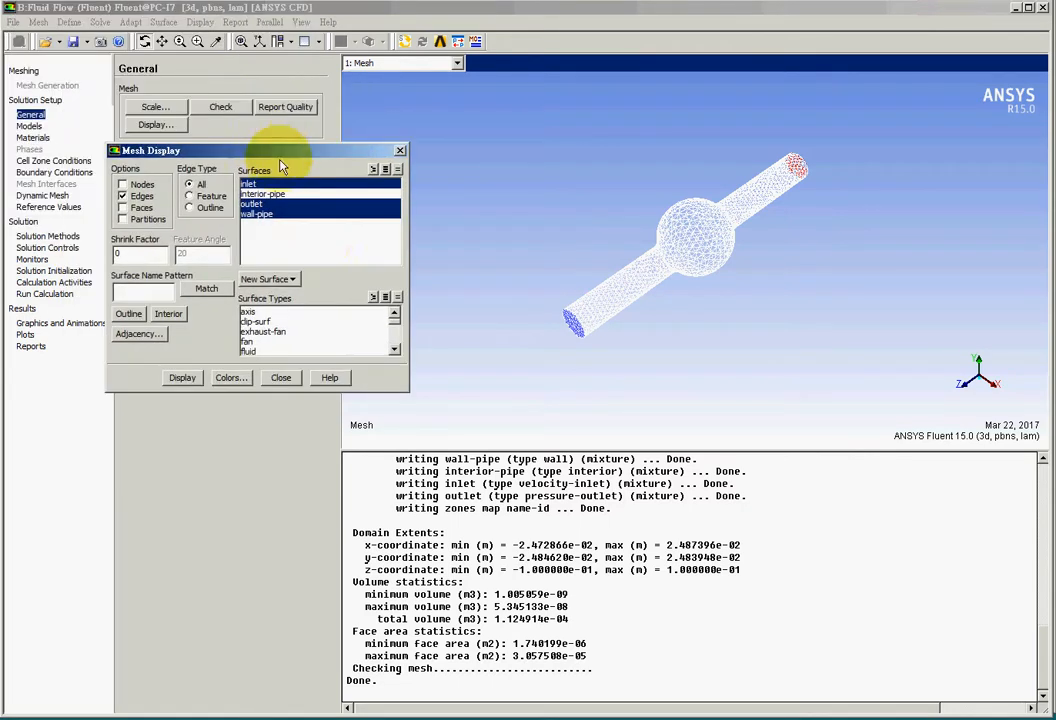
left_click(400, 151)
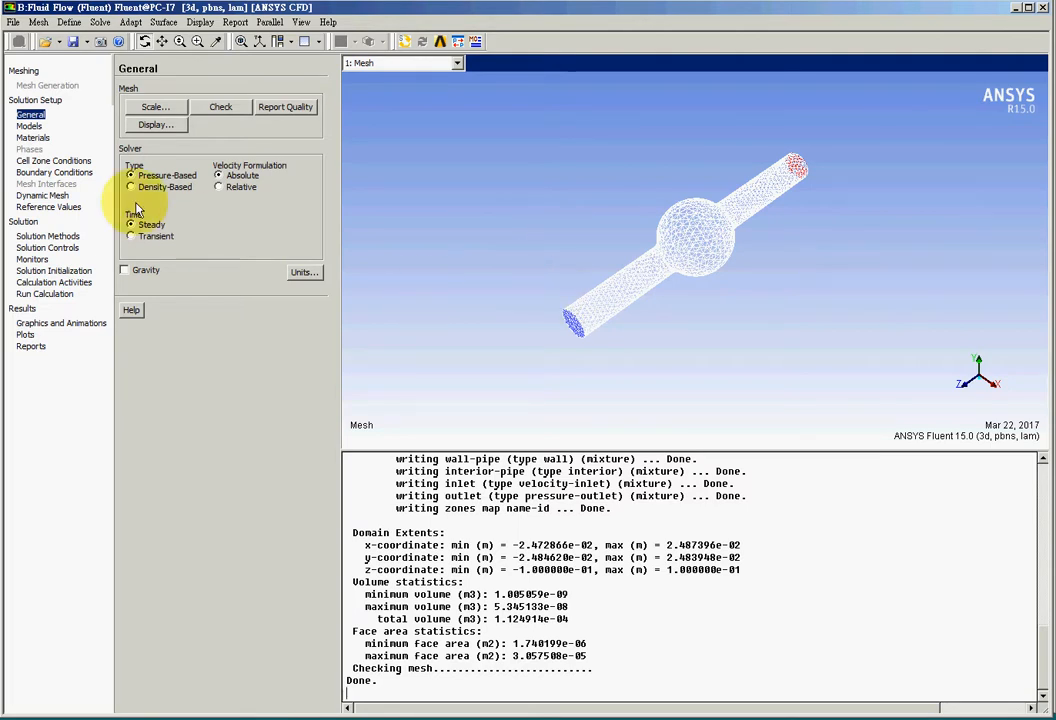
Examine the available physics models, including Energy, Viscous, Species, Discrete Phase and Solidification & Melting
left_click(30, 126)
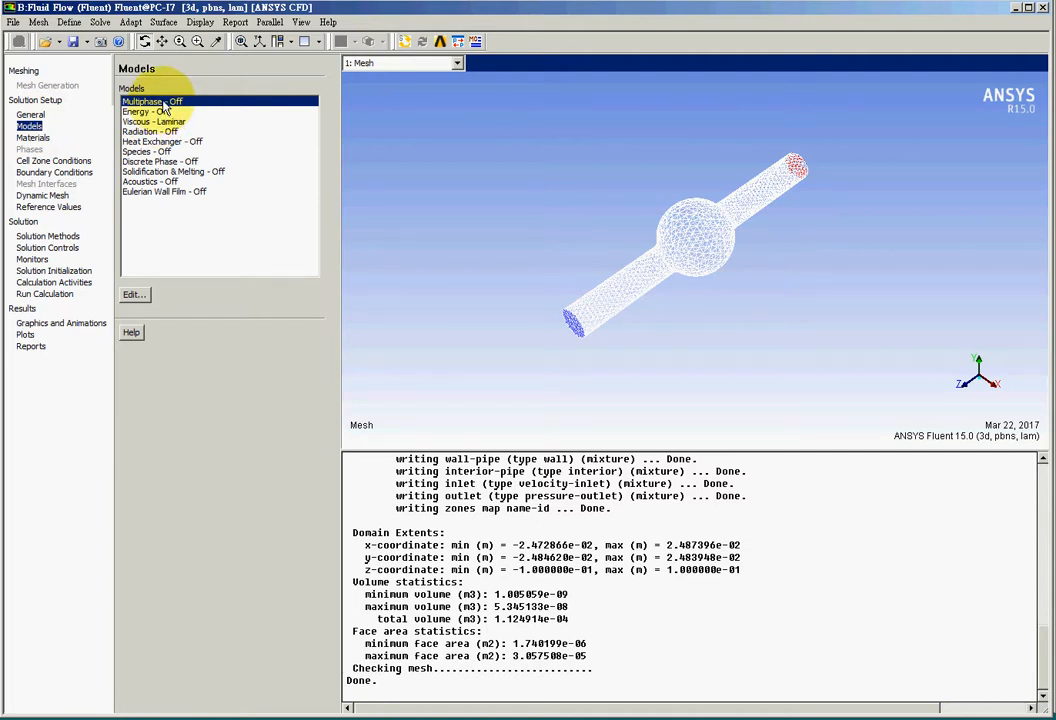
left_click(140, 112)
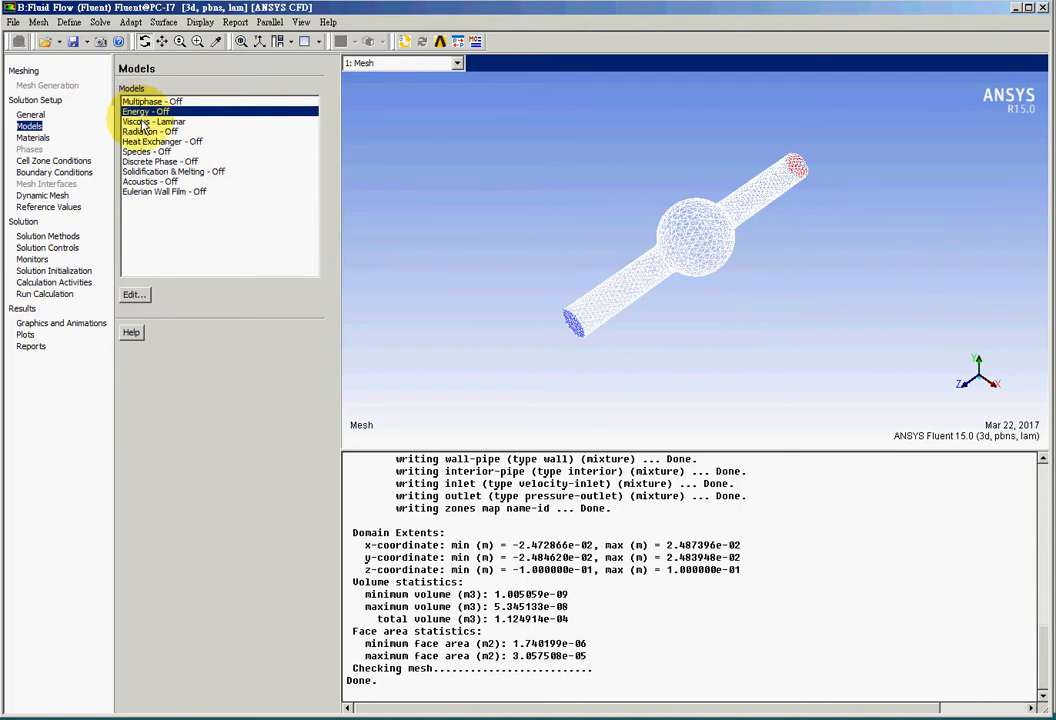
left_click(152, 121)
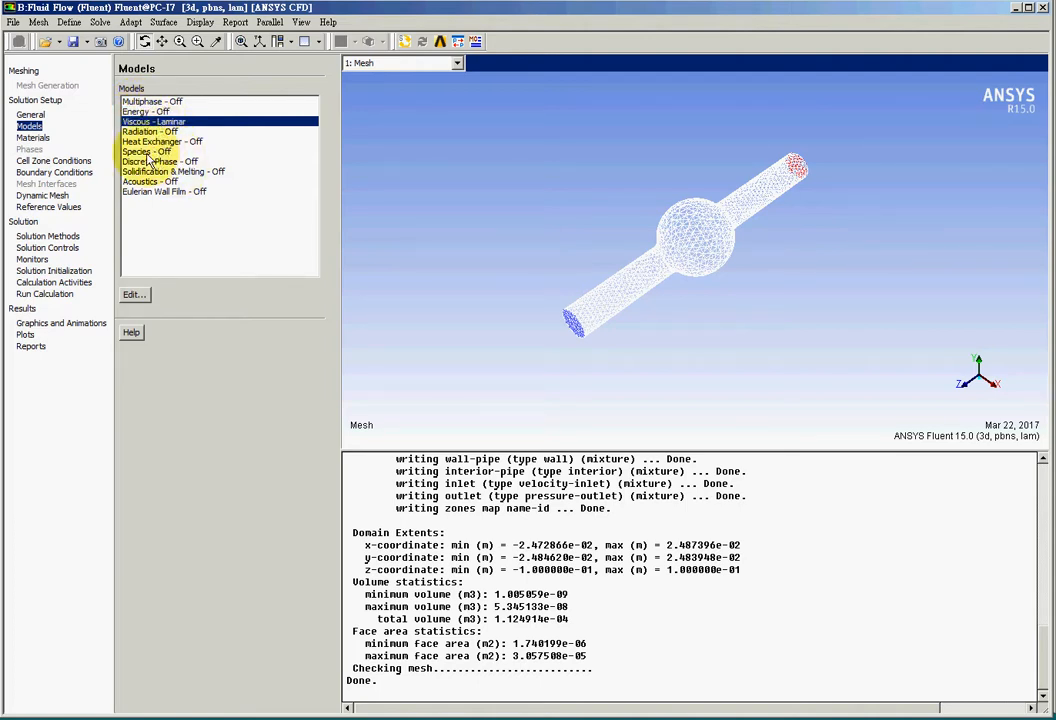
left_click(147, 154)
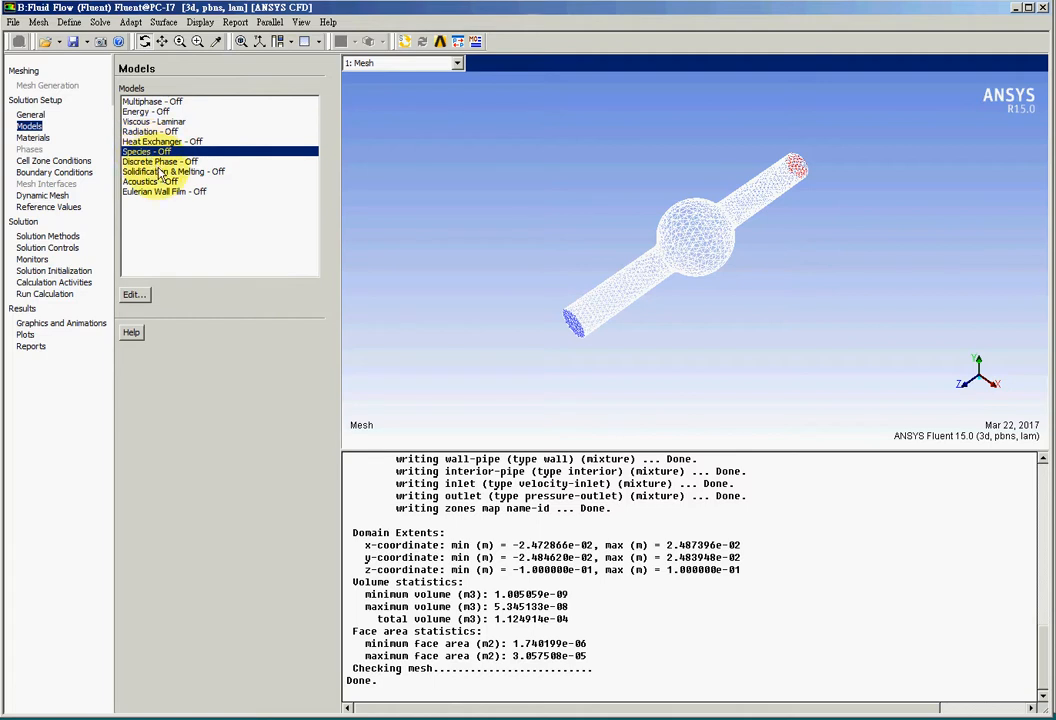
left_click(157, 163)
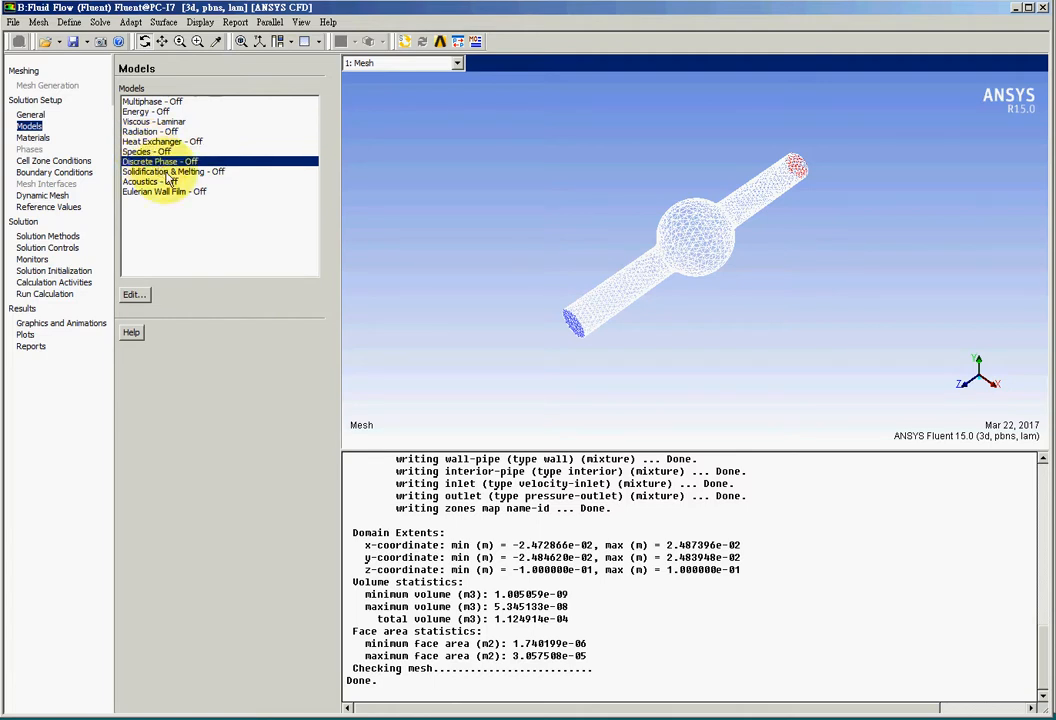
left_click(168, 172)
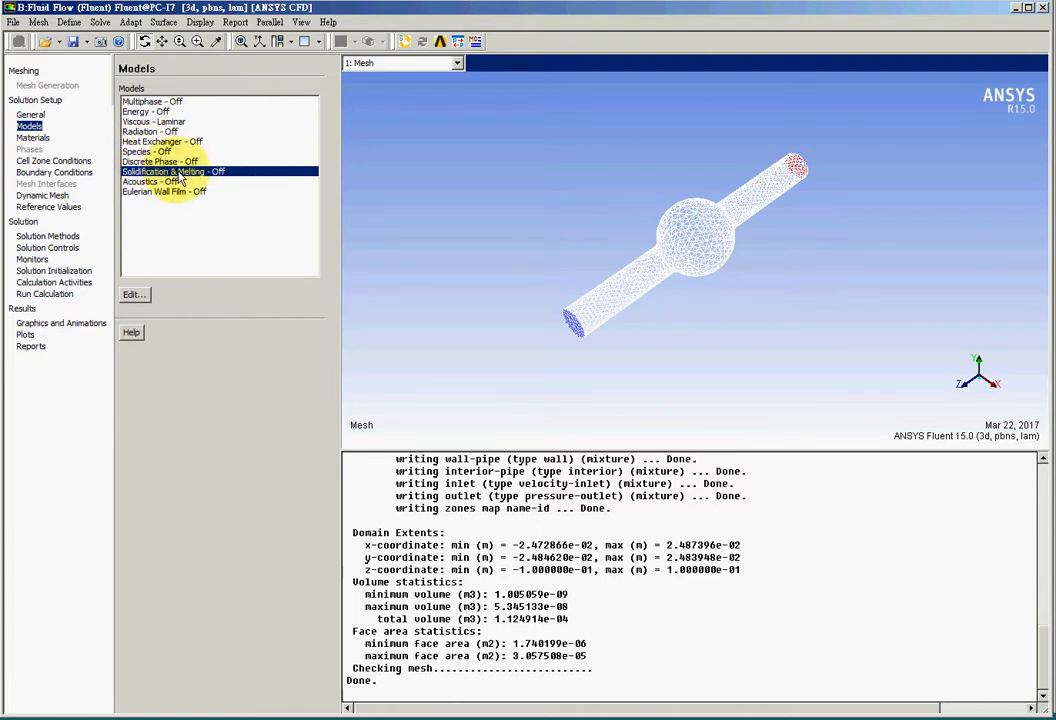
left_click(34, 128)
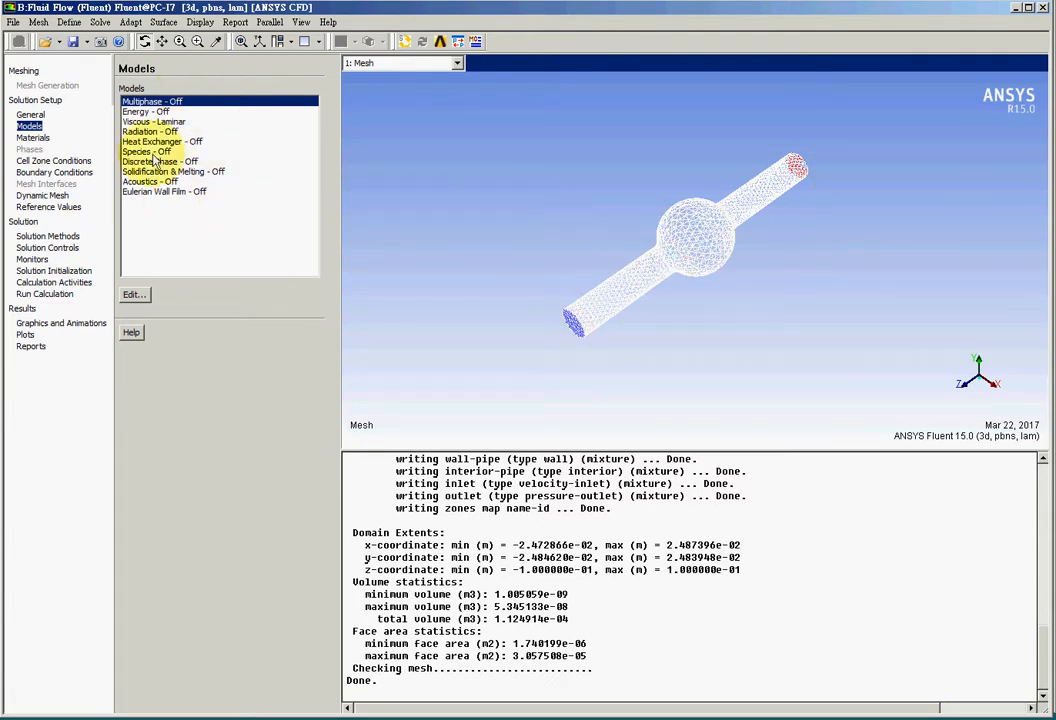
Open the Fluent database of fluid materials from the air material's settings
left_click(32, 137)
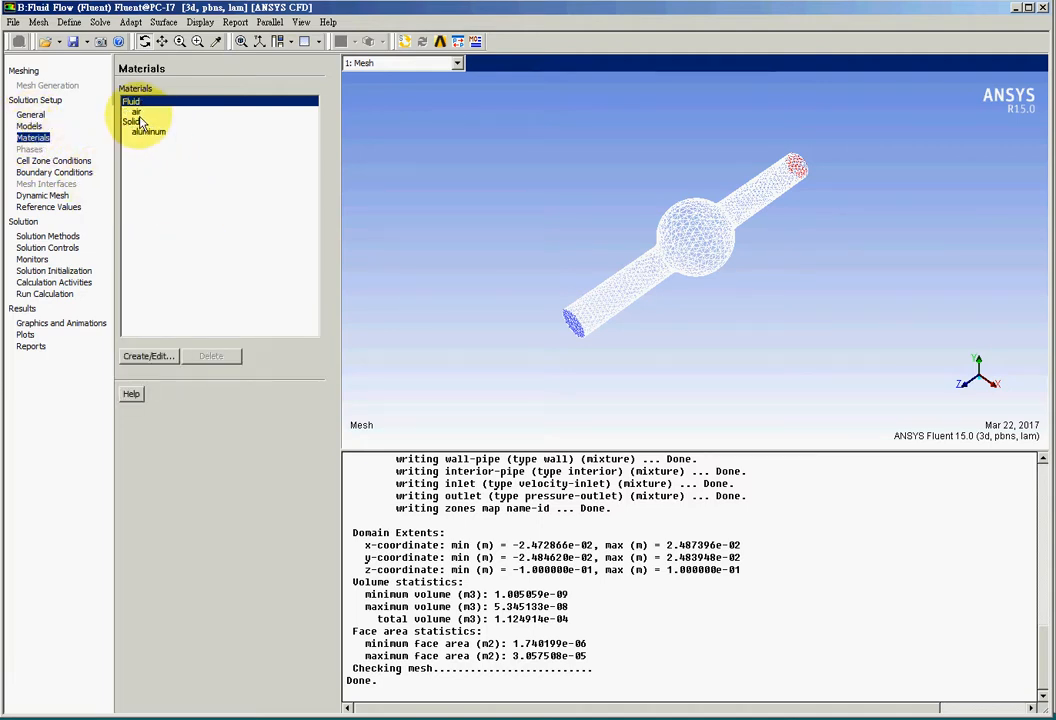
left_click(136, 112)
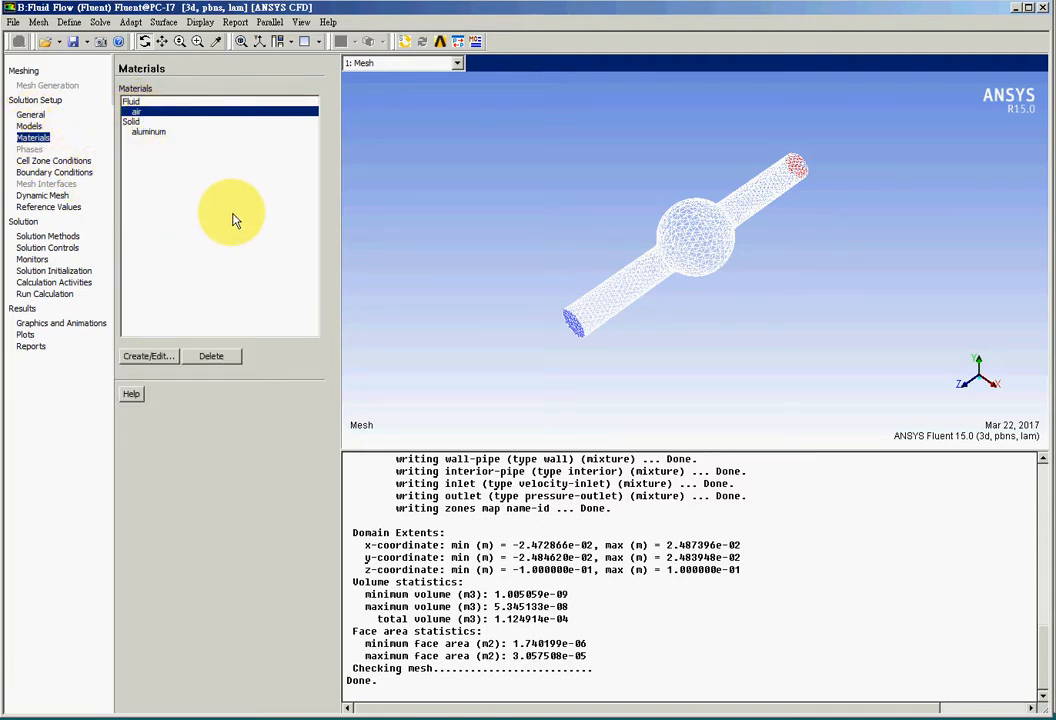
left_click(145, 357)
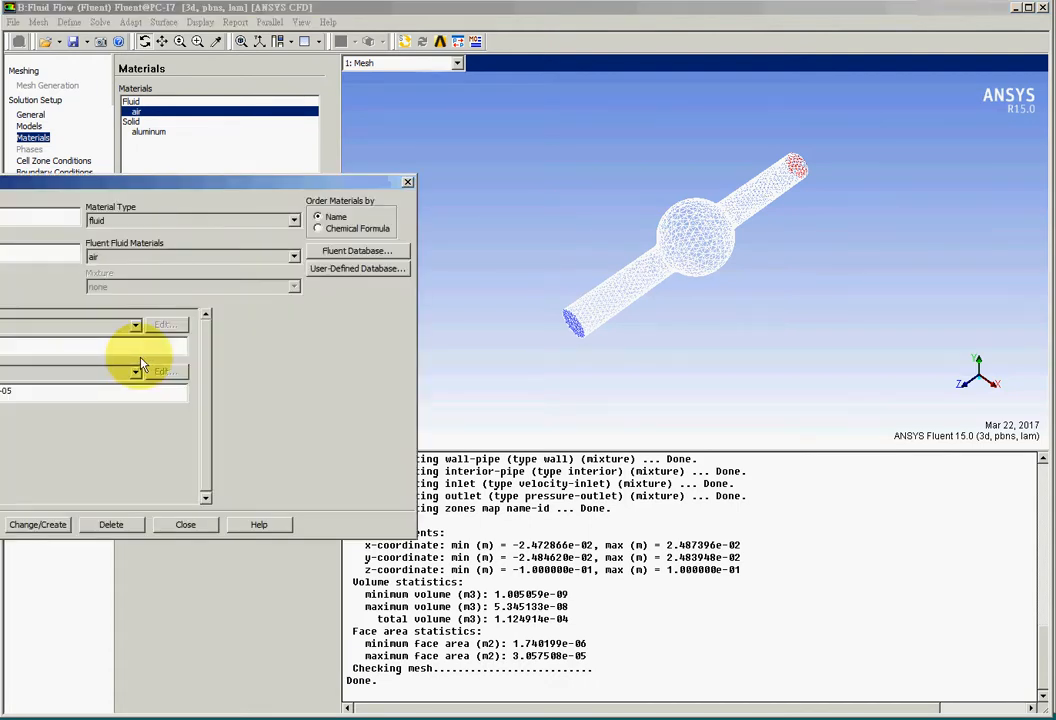
left_click_drag(383, 183, 572, 184)
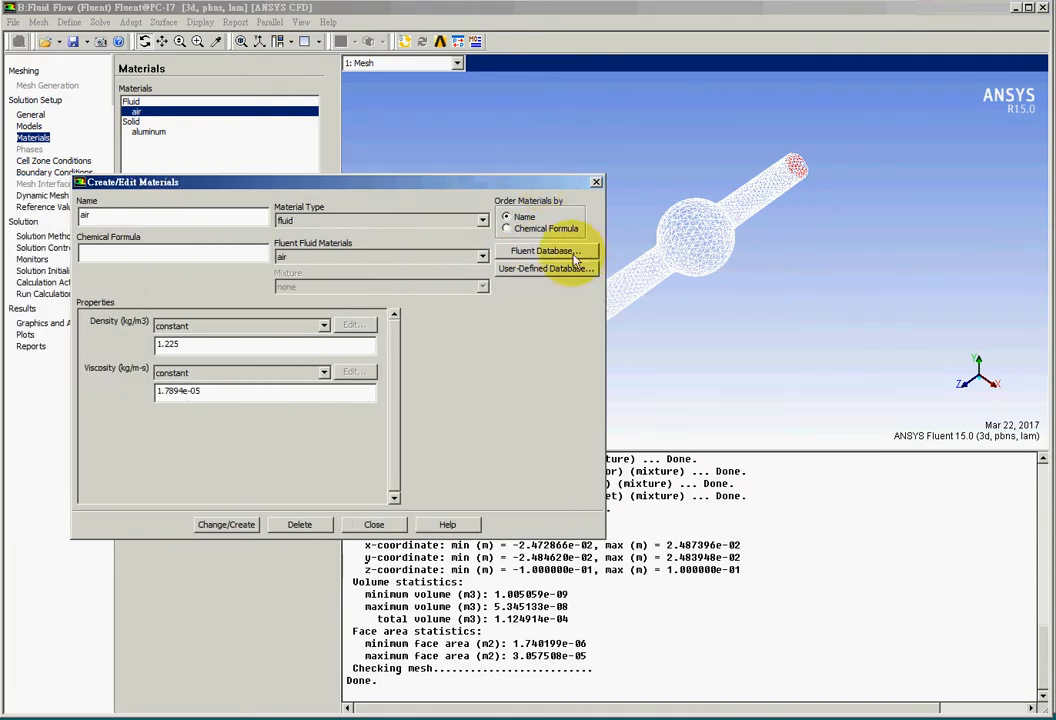
left_click(545, 251)
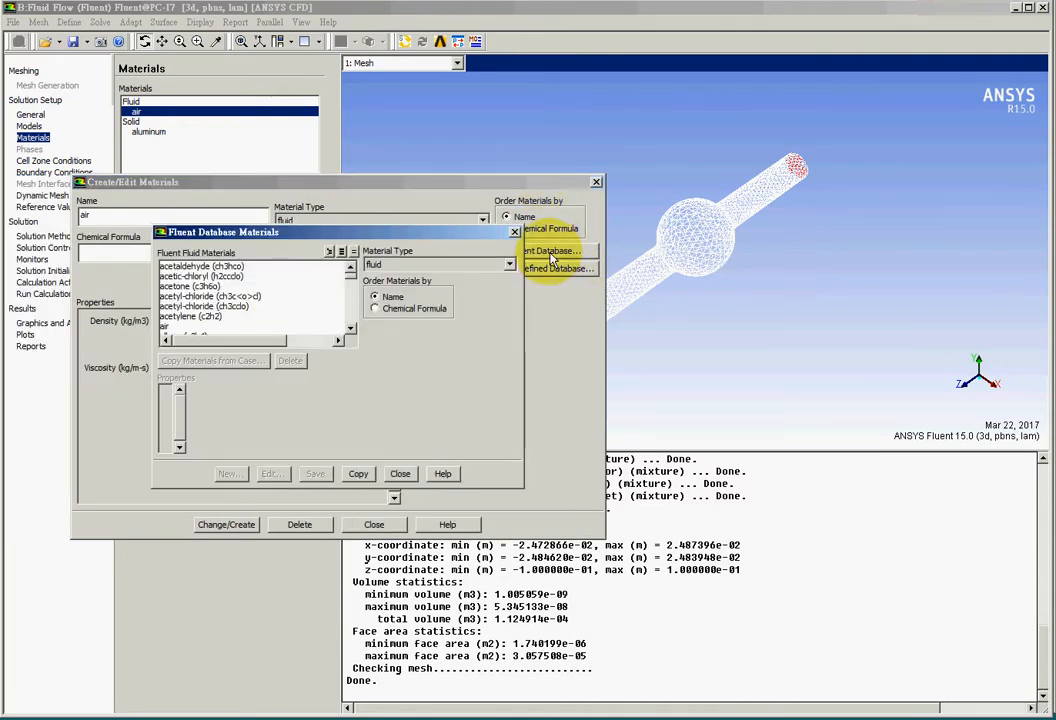
Copy water-liquid (h2o<l>) from the Fluent database into the case's fluid materials
left_click_drag(350, 268, 352, 333)
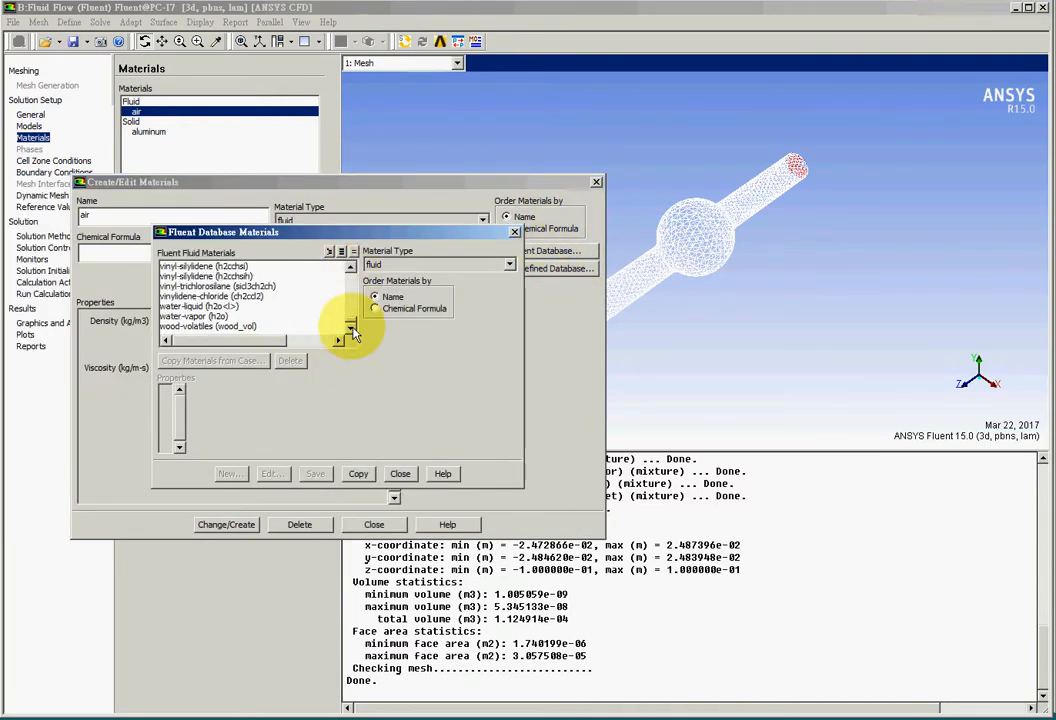
left_click(192, 326)
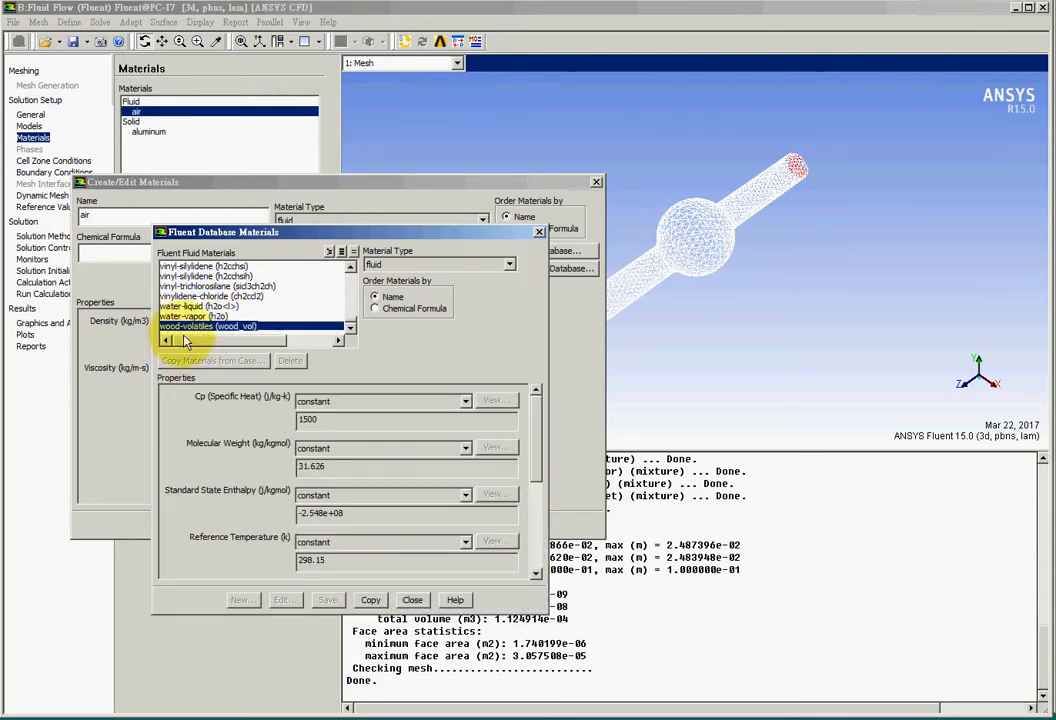
left_click(200, 315)
left_click(201, 307)
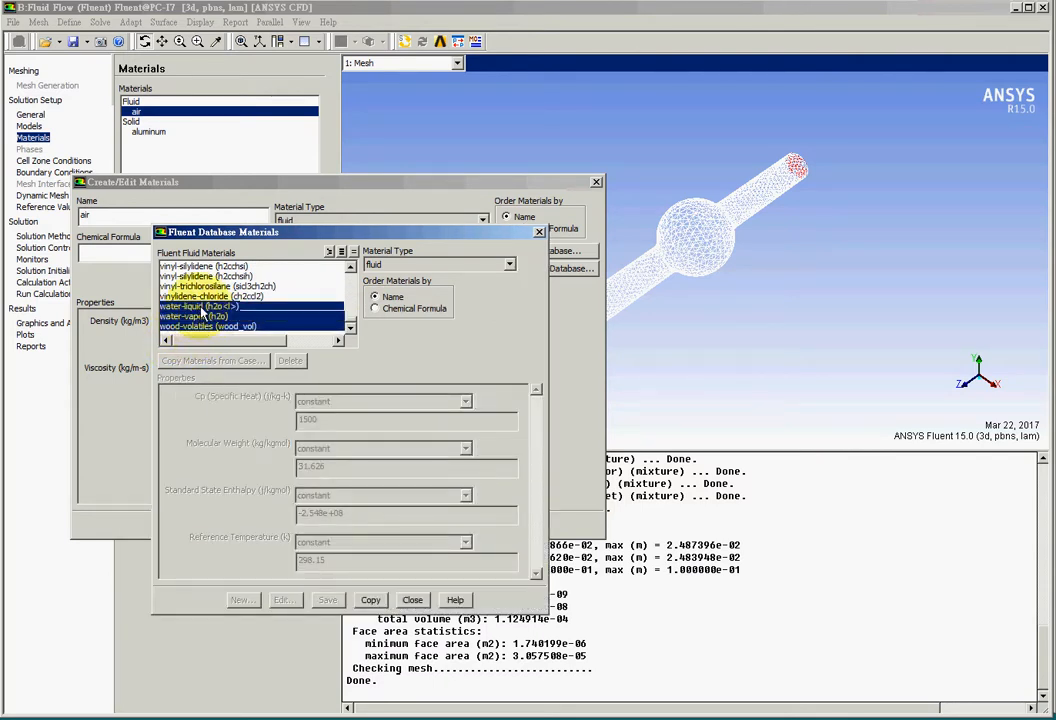
left_click(207, 325)
left_click(204, 316)
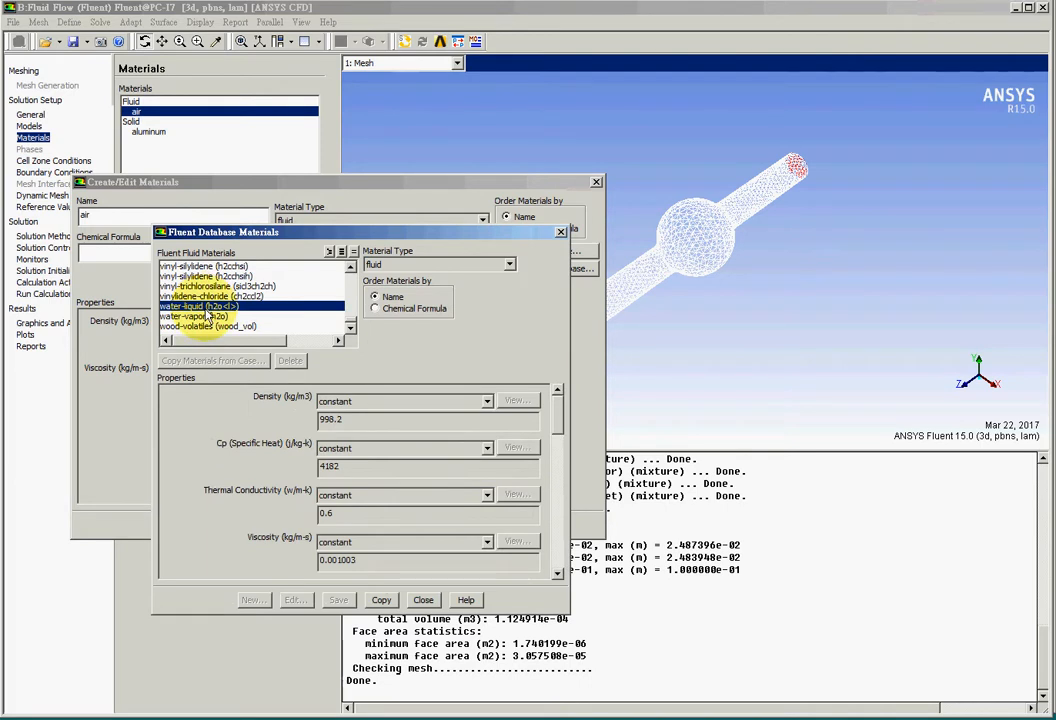
left_click(381, 600)
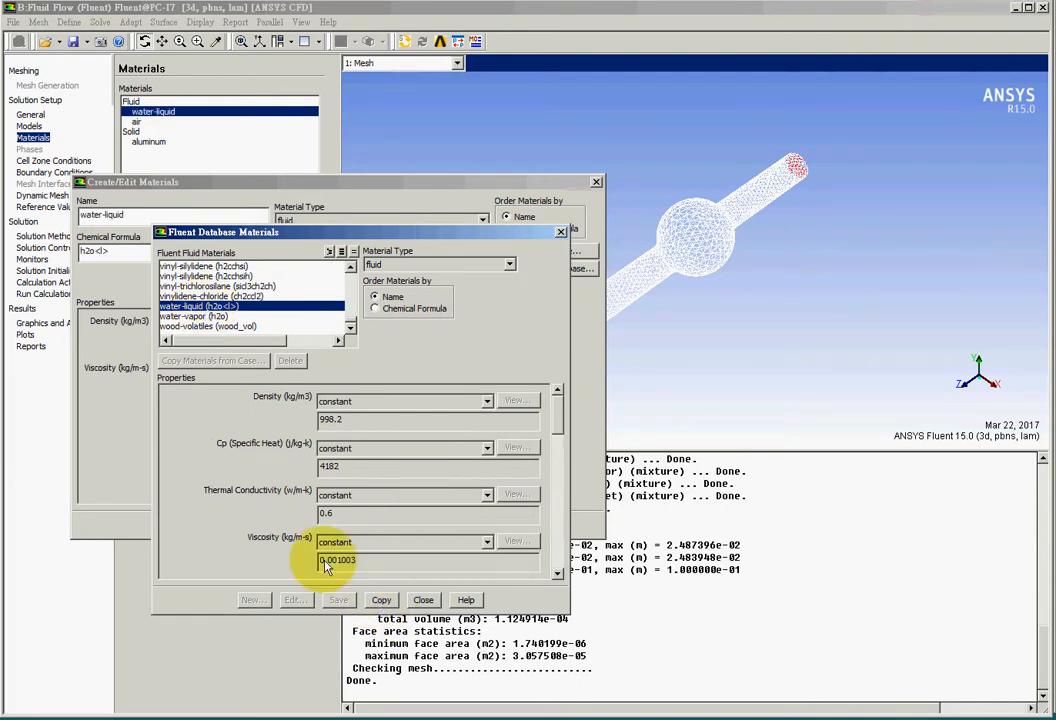
left_click(424, 600)
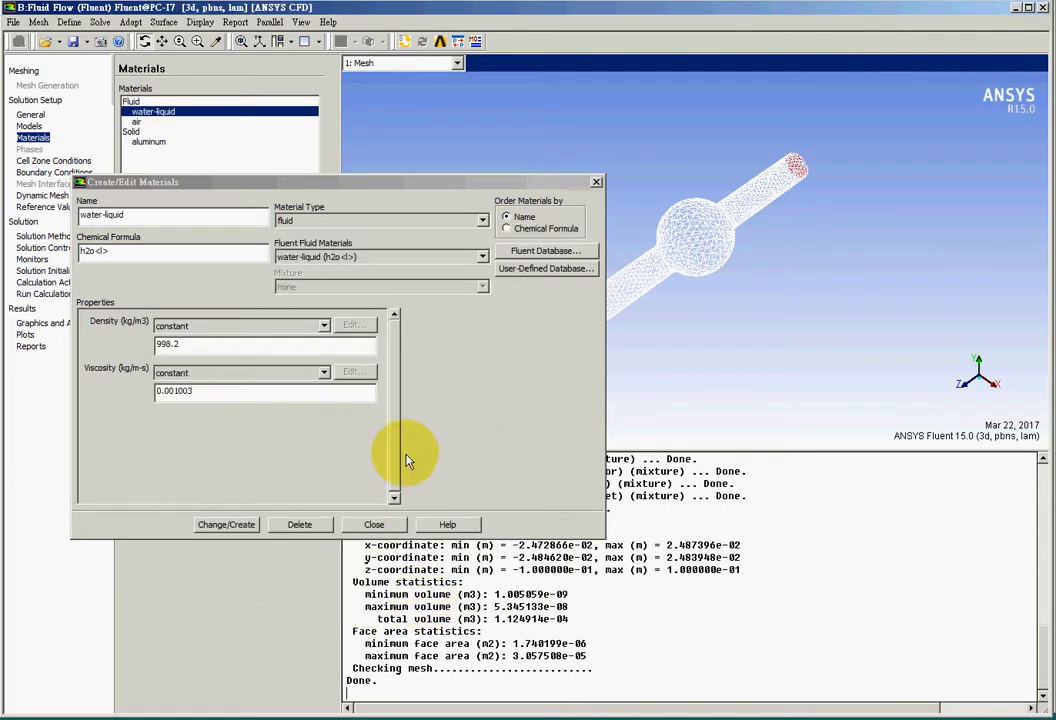
left_click(358, 526)
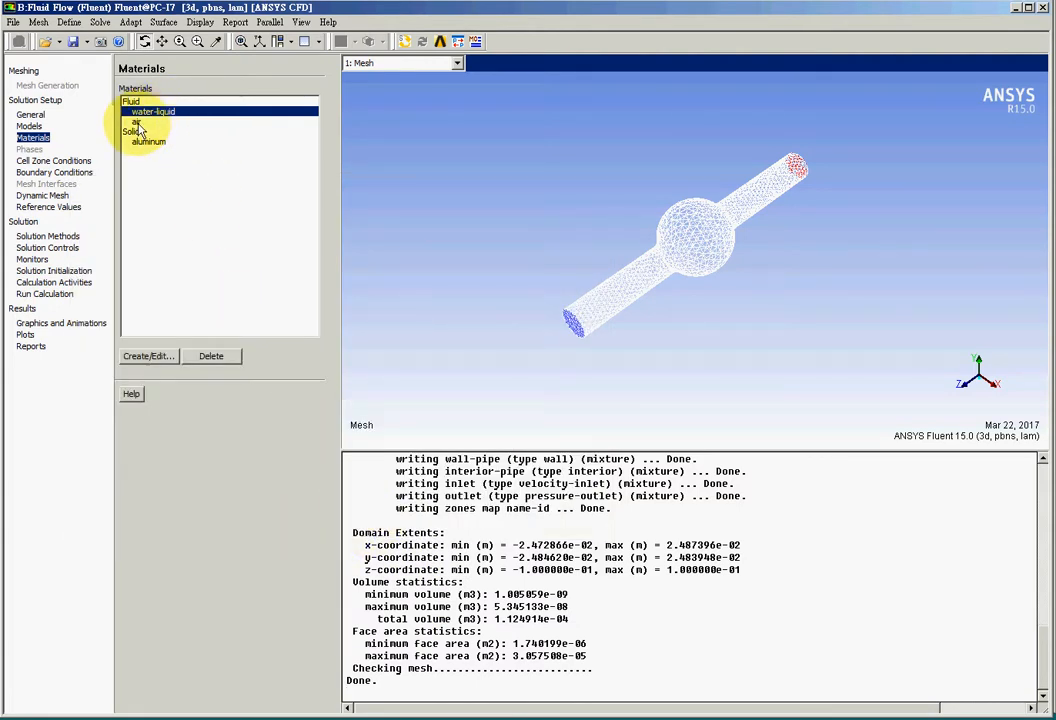
left_click(142, 122)
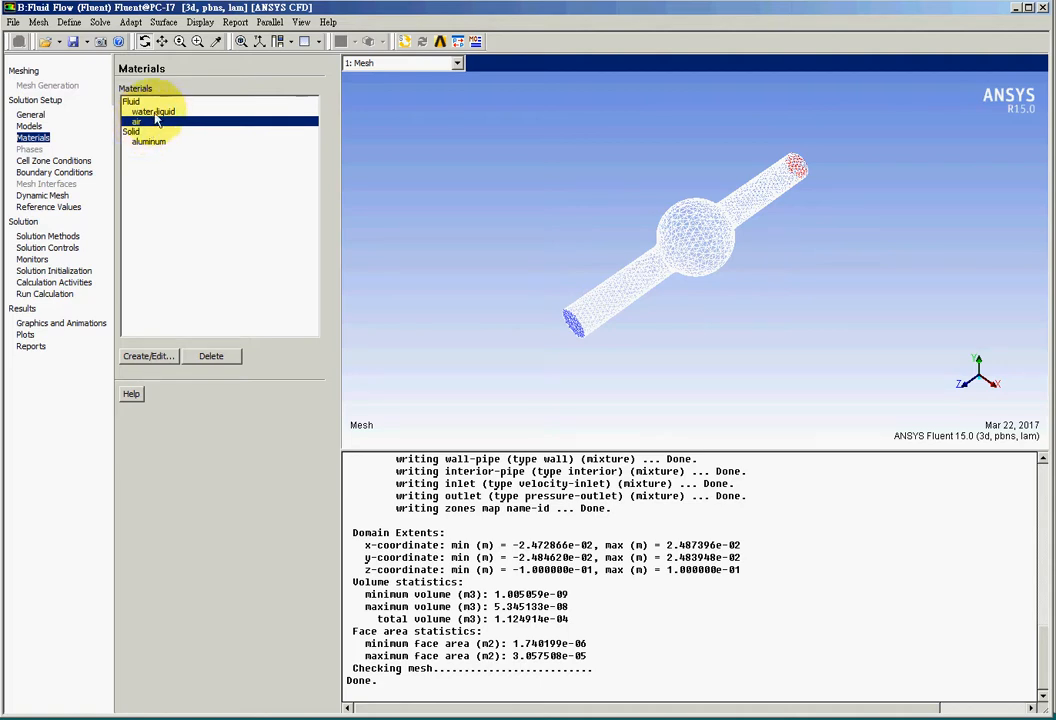
left_click(158, 112)
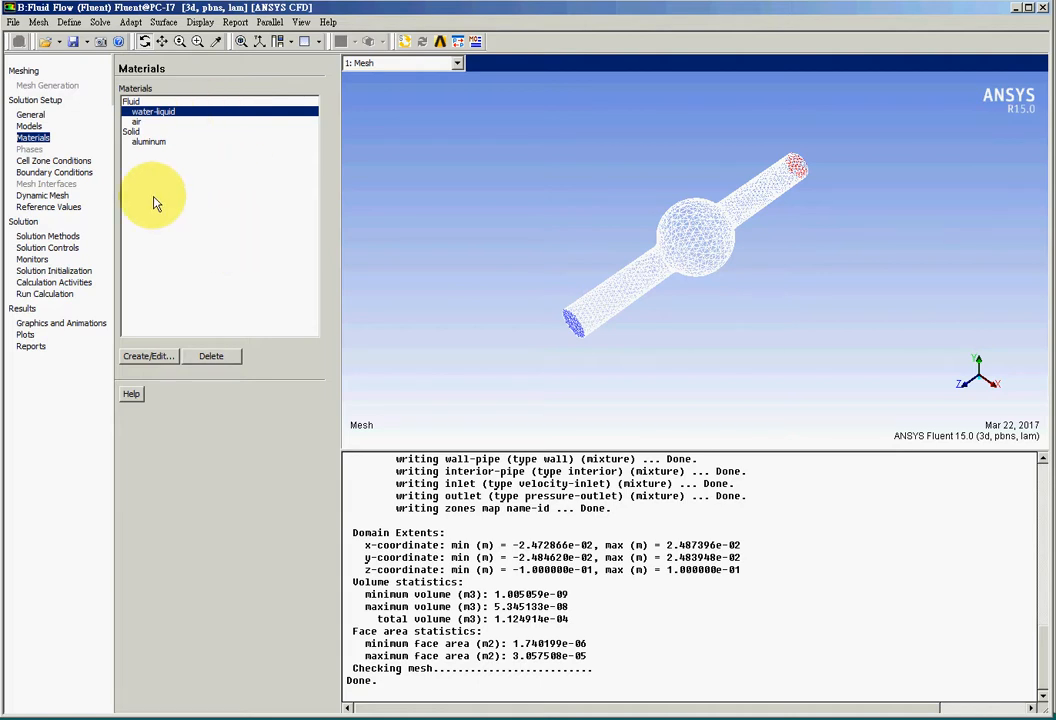
Assign water-liquid as the material of the pipe cell zone
left_click(55, 161)
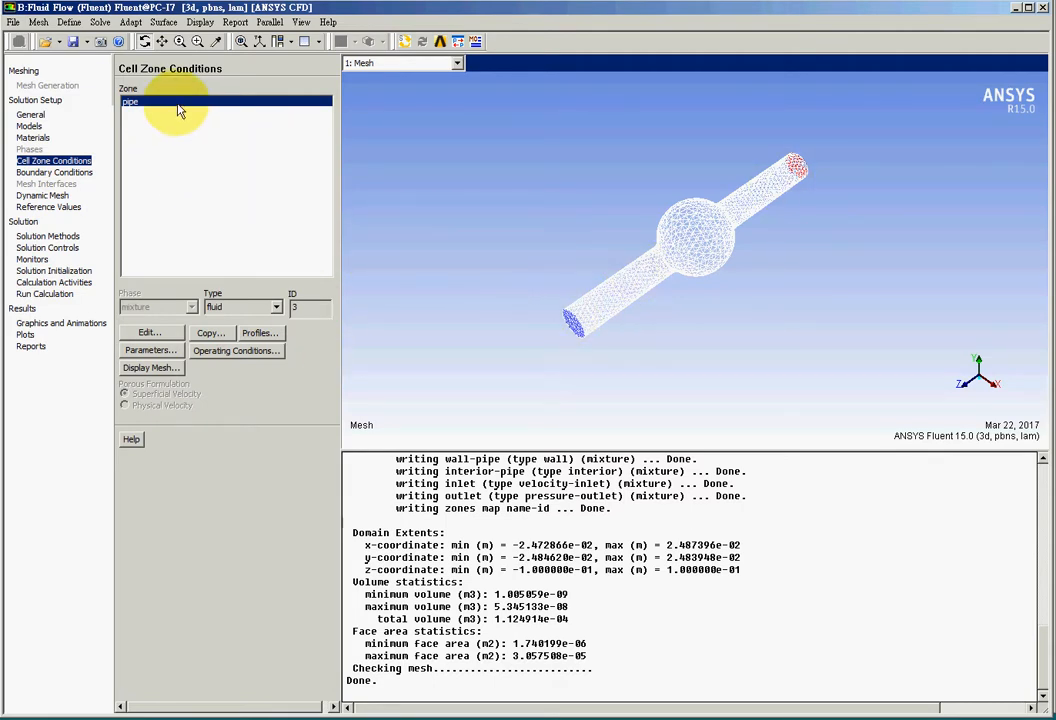
left_click(149, 332)
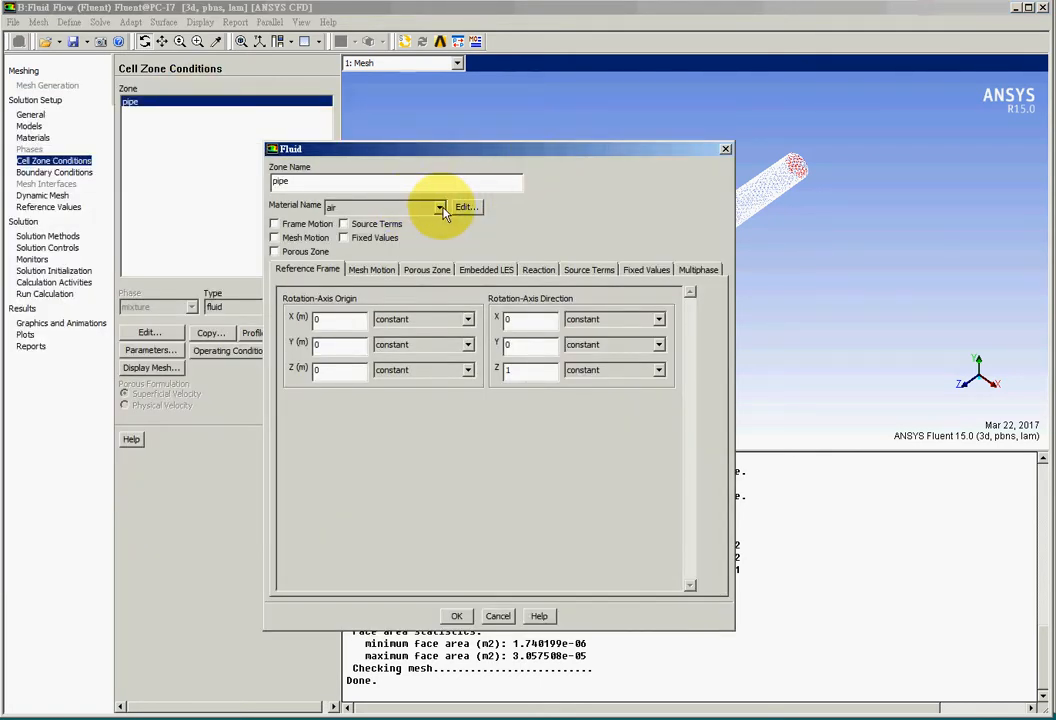
left_click(440, 208)
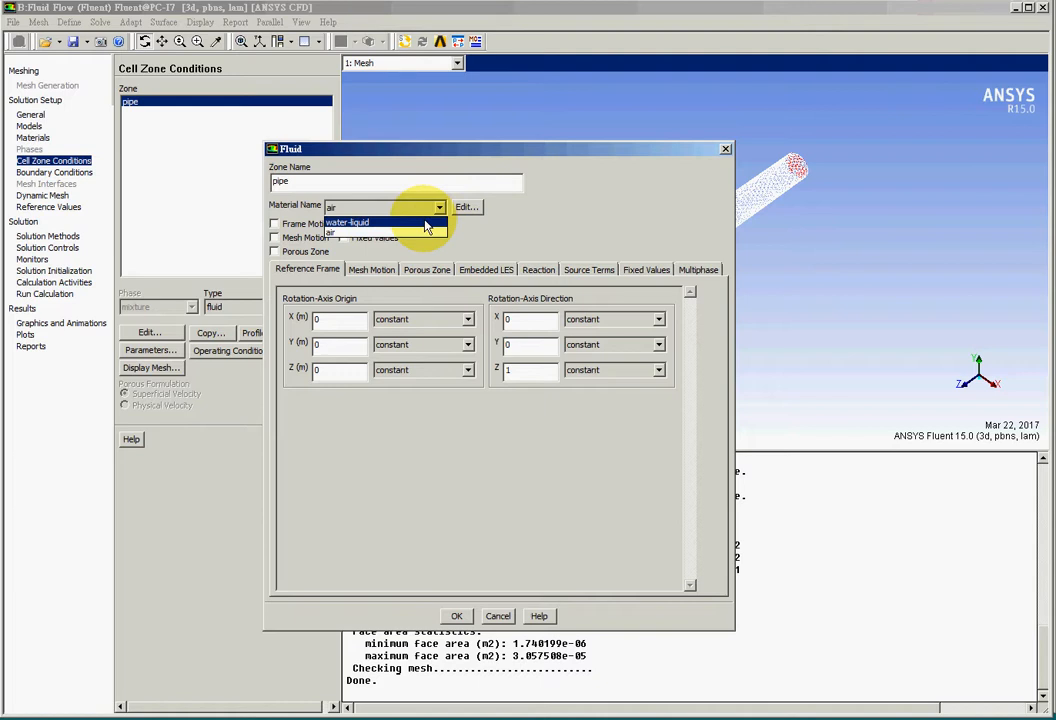
left_click(427, 223)
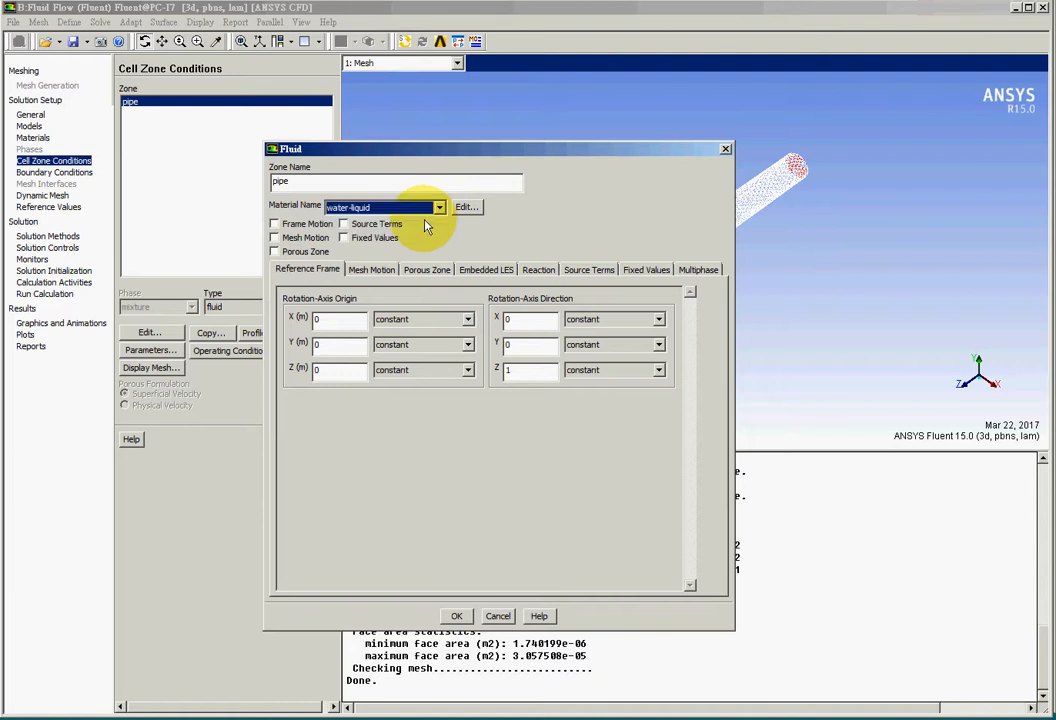
left_click(455, 615)
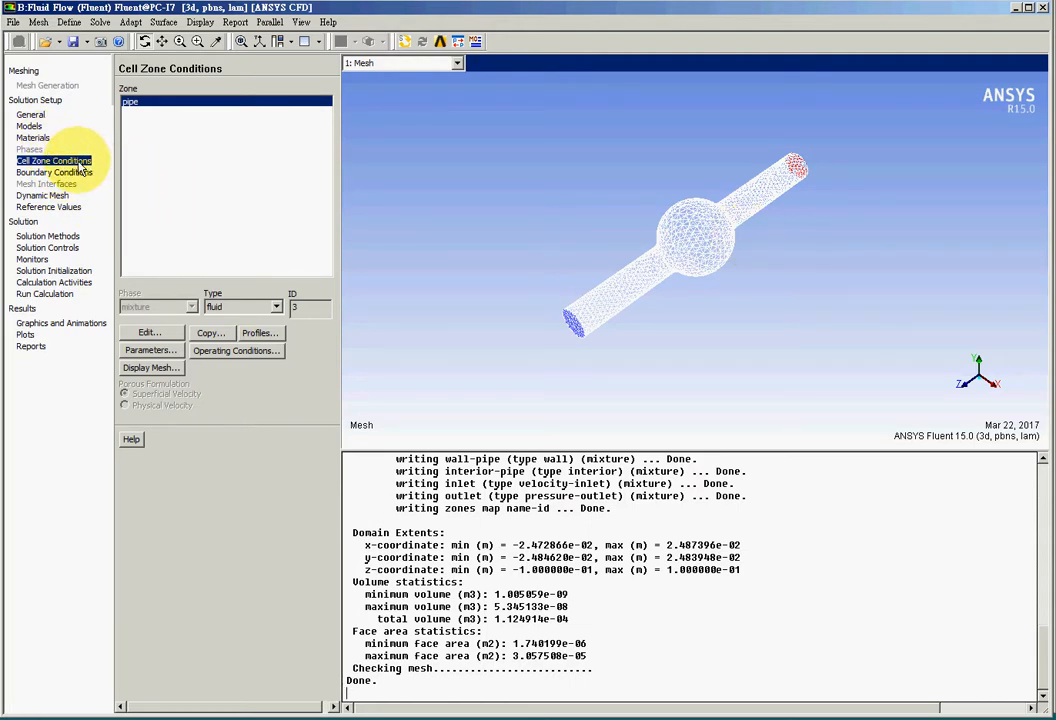
Review the models list, the water-liquid entry among the materials, and the pipe cell zone once more
left_click(29, 126)
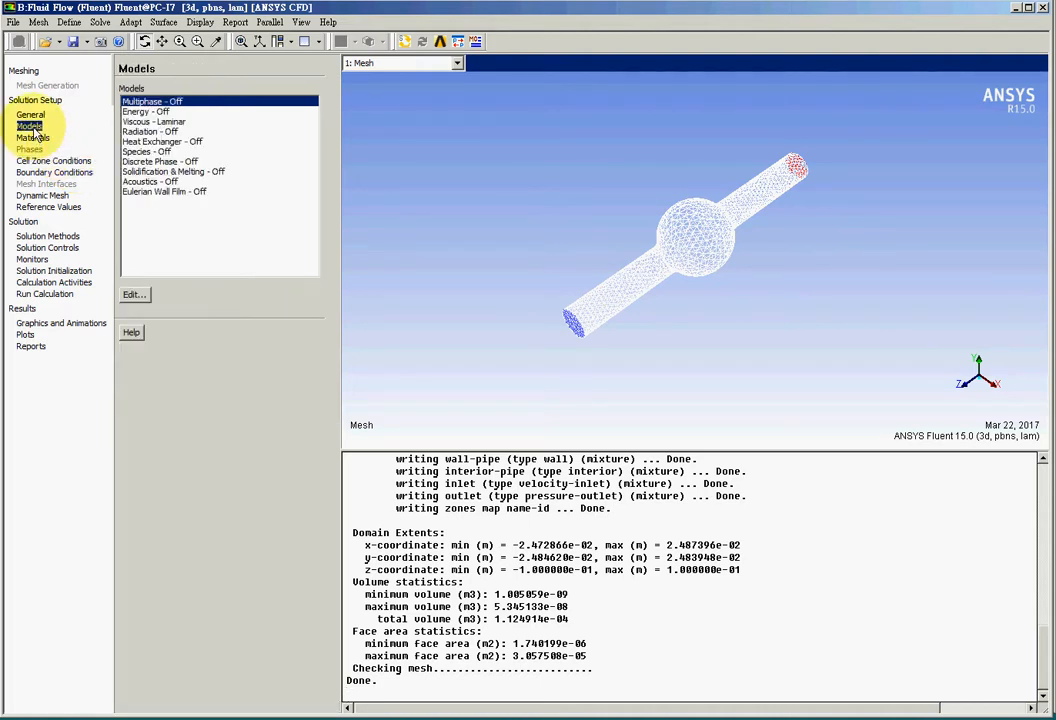
left_click(42, 139)
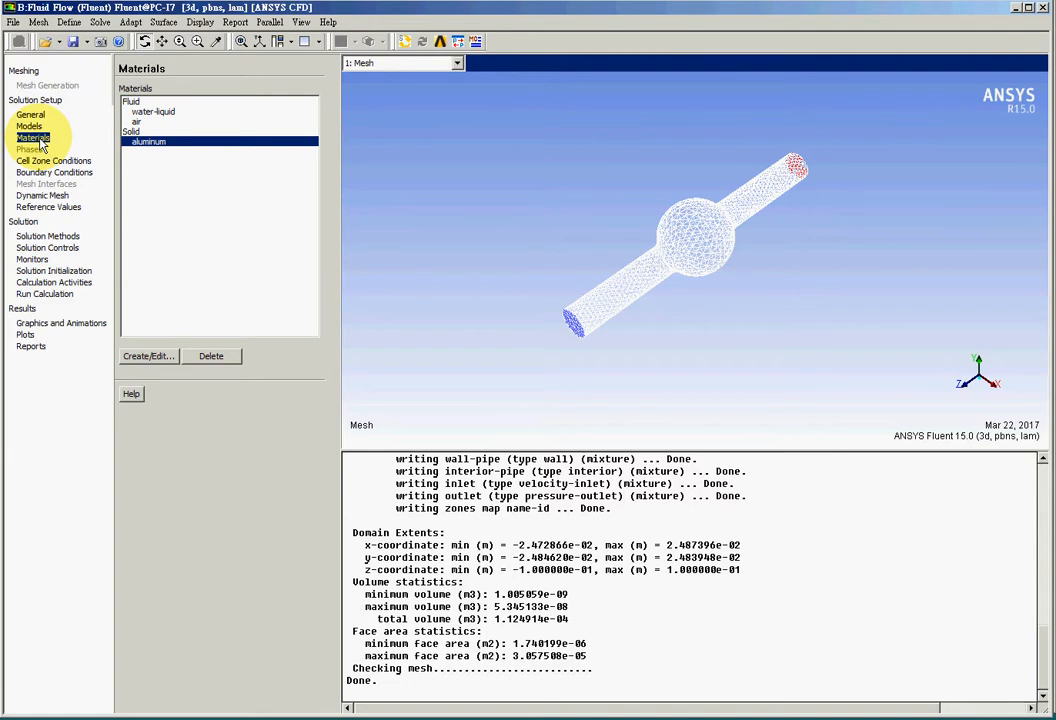
left_click(155, 114)
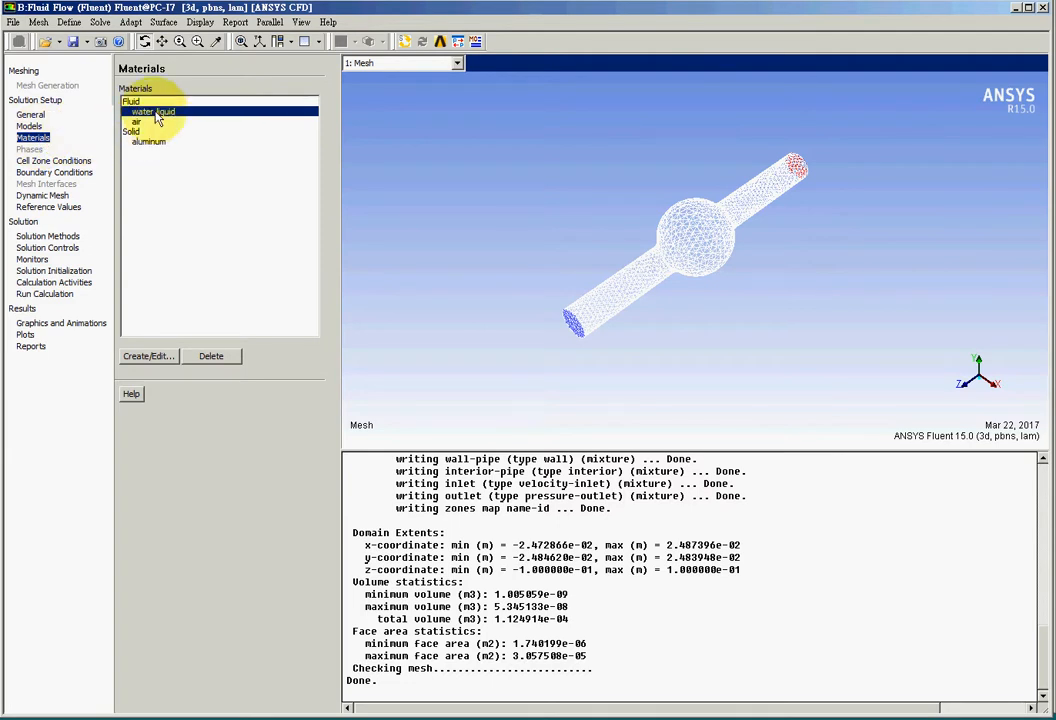
left_click(50, 163)
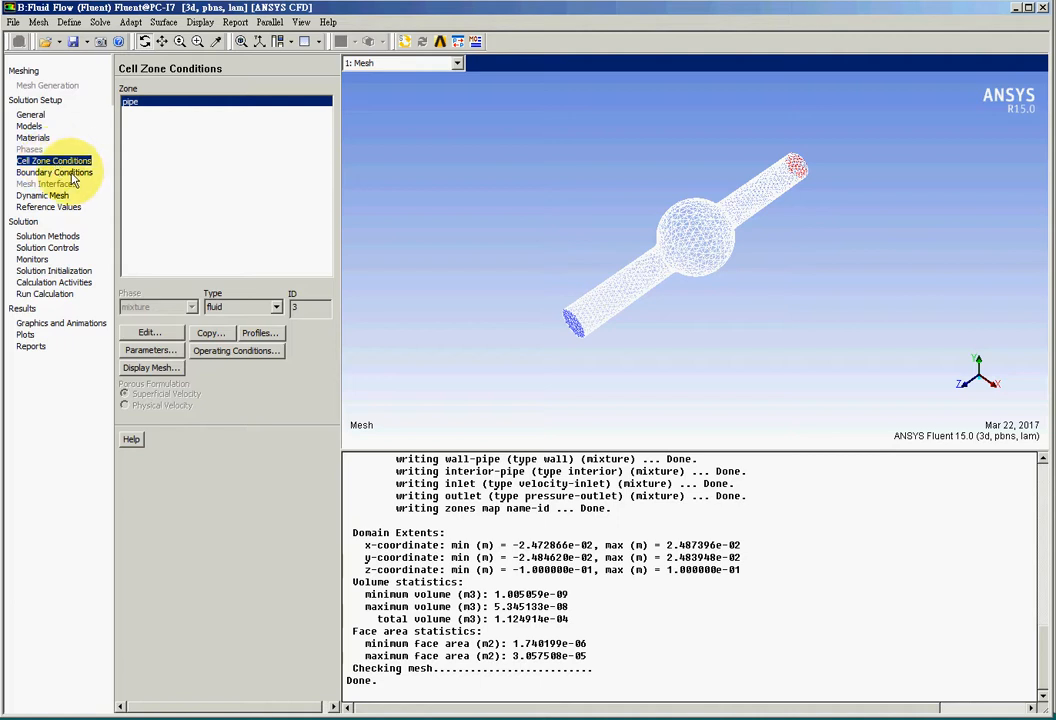
Change the inlet boundary type to mass-flow-inlet
left_click(78, 173)
left_click(147, 102)
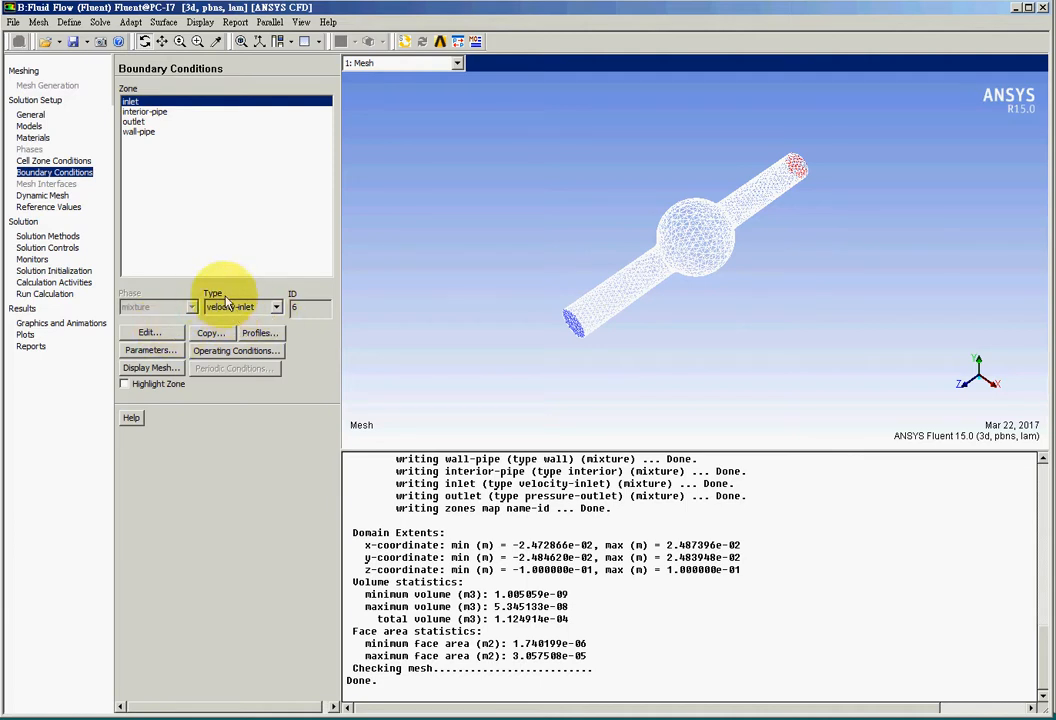
left_click(277, 308)
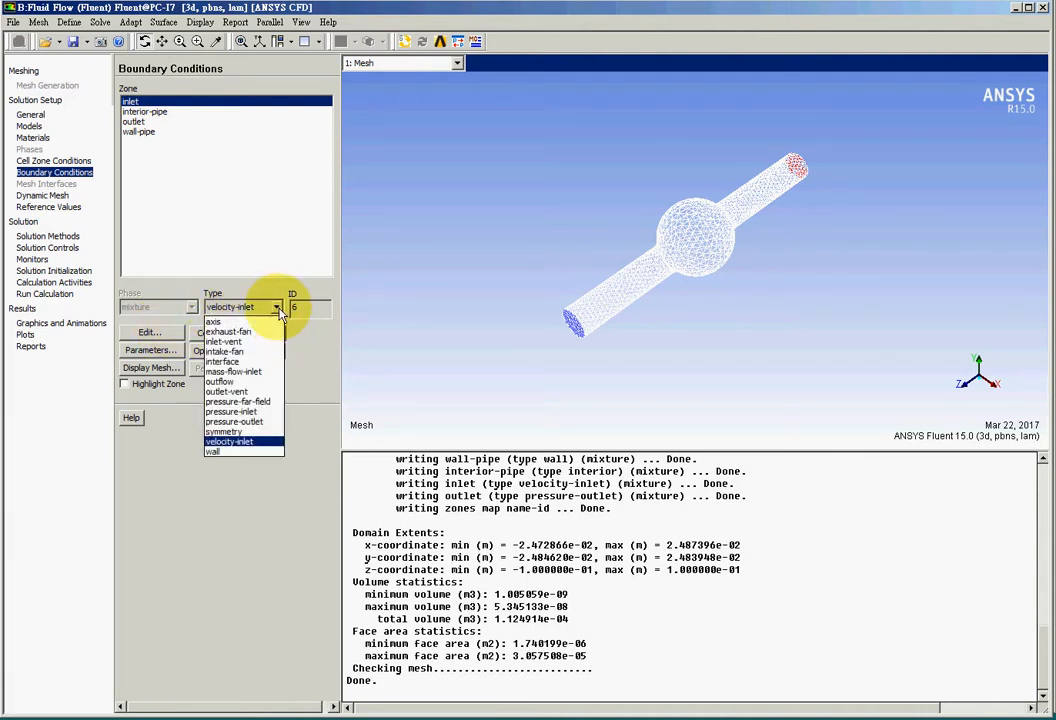
left_click(258, 380)
left_click(207, 333)
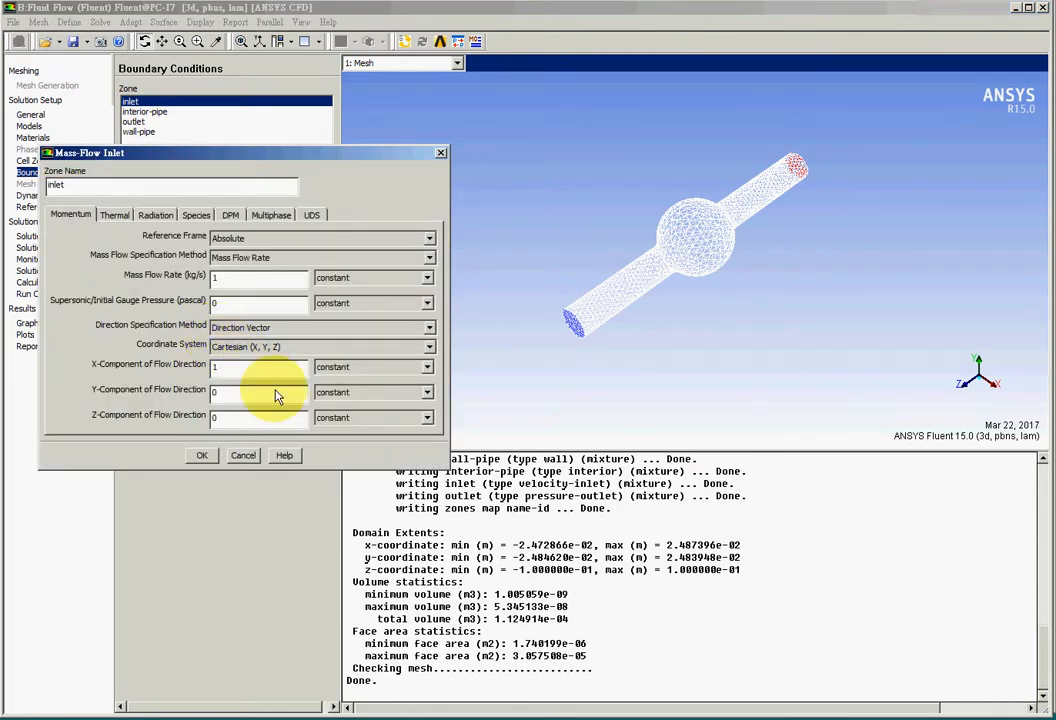
Set the inlet's flow direction to Normal to Boundary and its mass flow rate to 0.5 kg/s
left_click(255, 328)
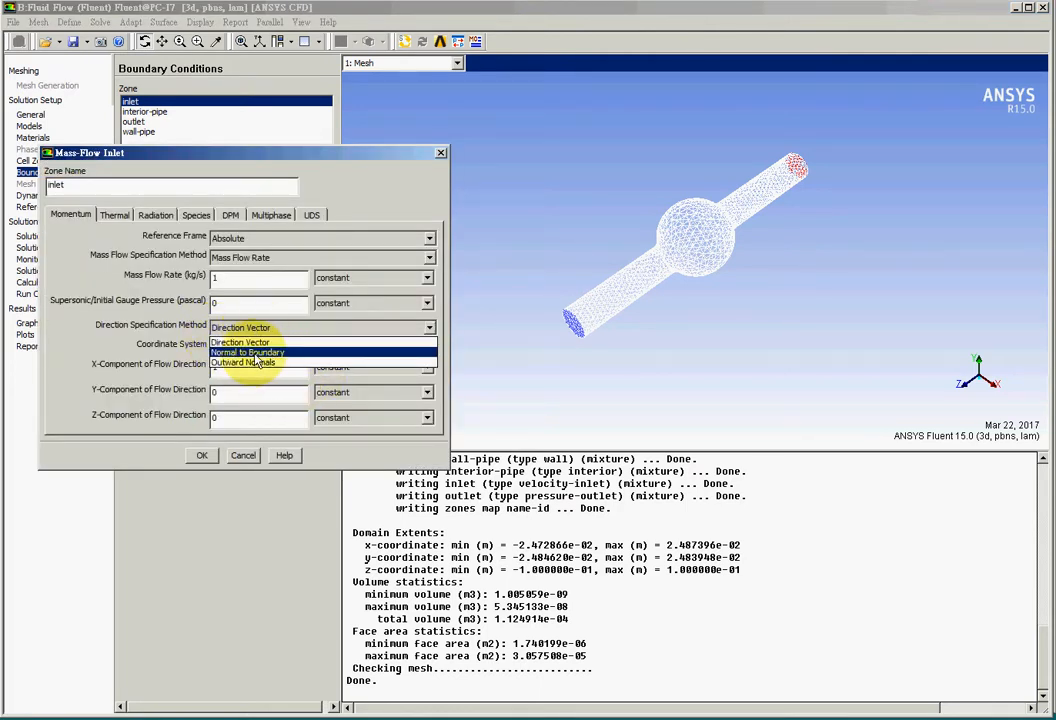
left_click(256, 354)
double_click(216, 278)
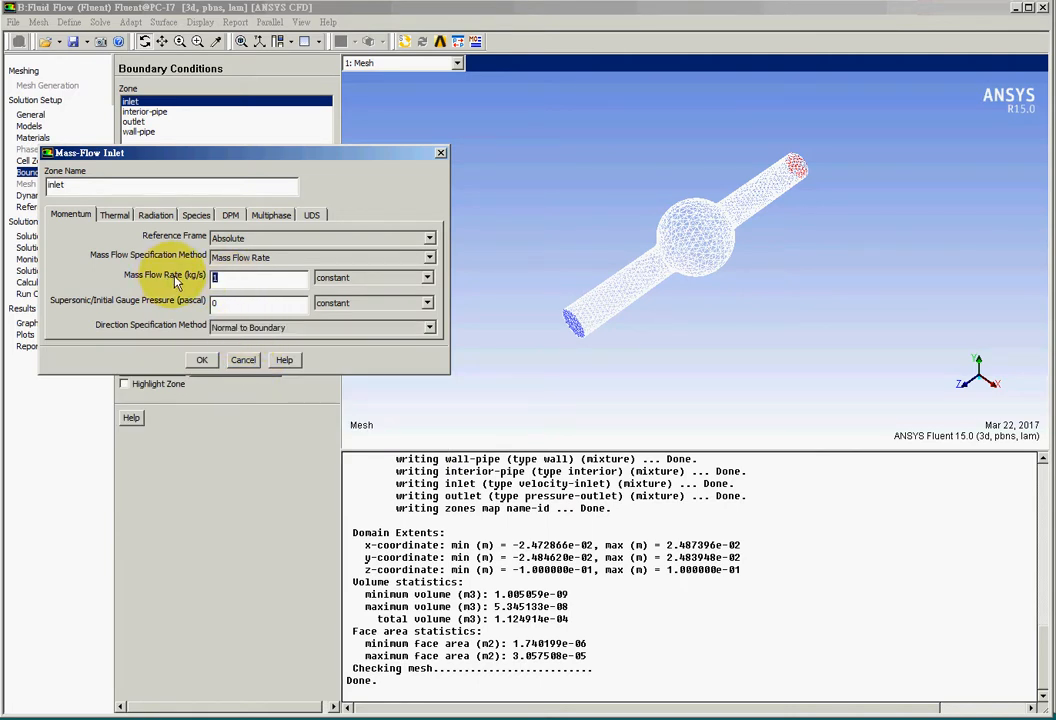
type("0.5")
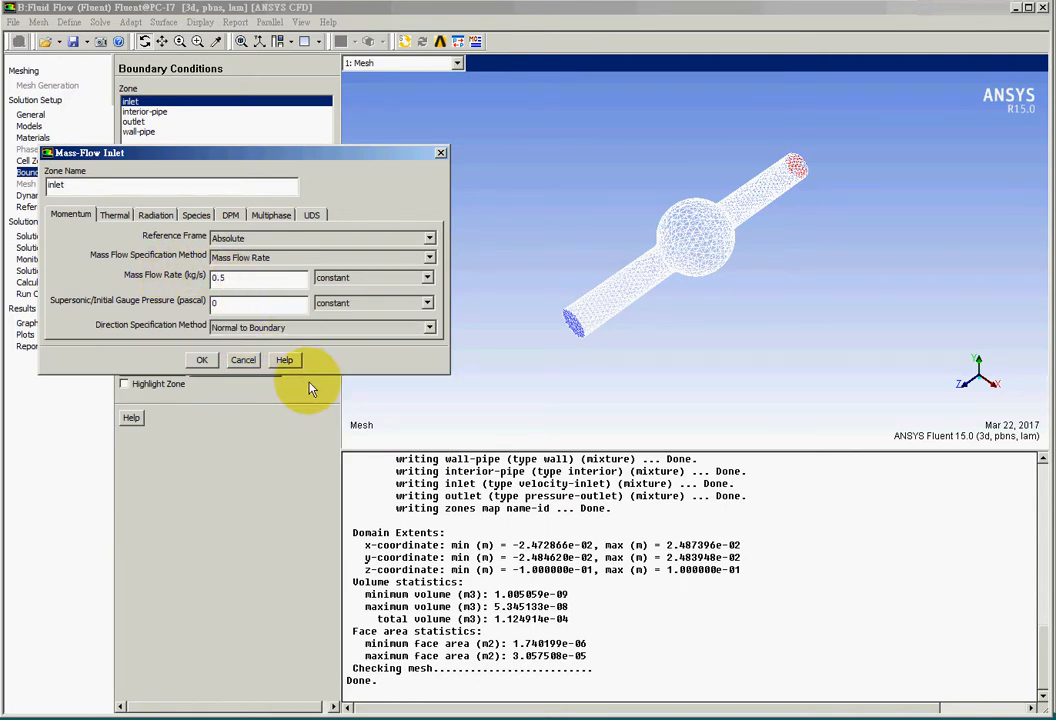
left_click(202, 360)
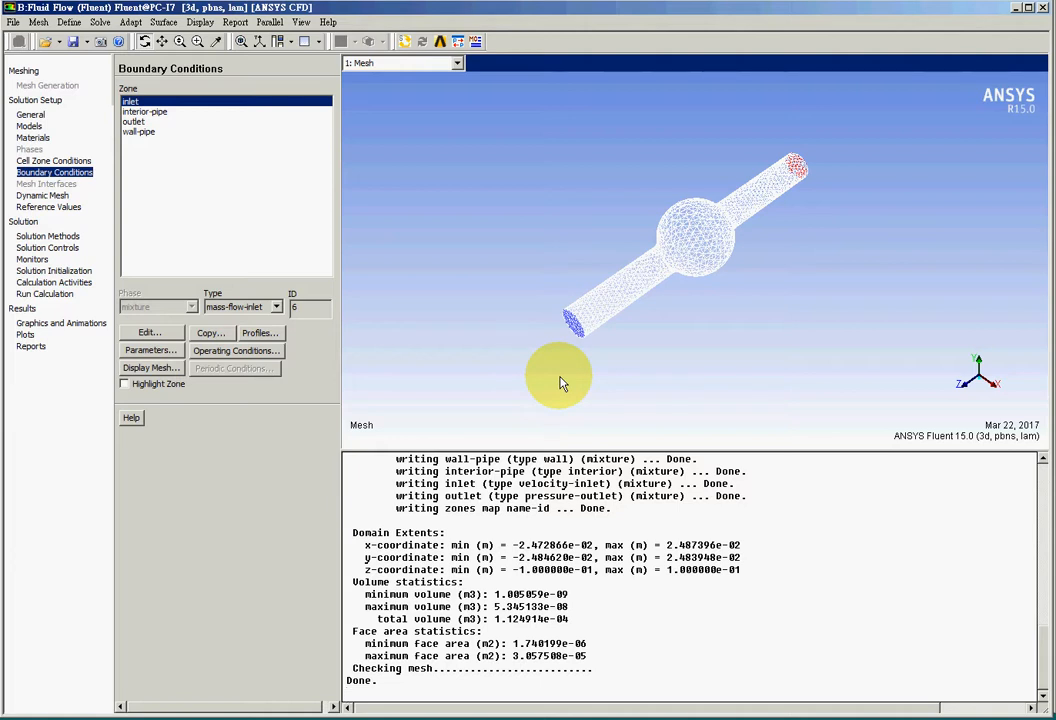
Accept the outlet's pressure-outlet settings with a gauge pressure of 0 pascal and backflow direction Normal to Boundary
left_click(138, 121)
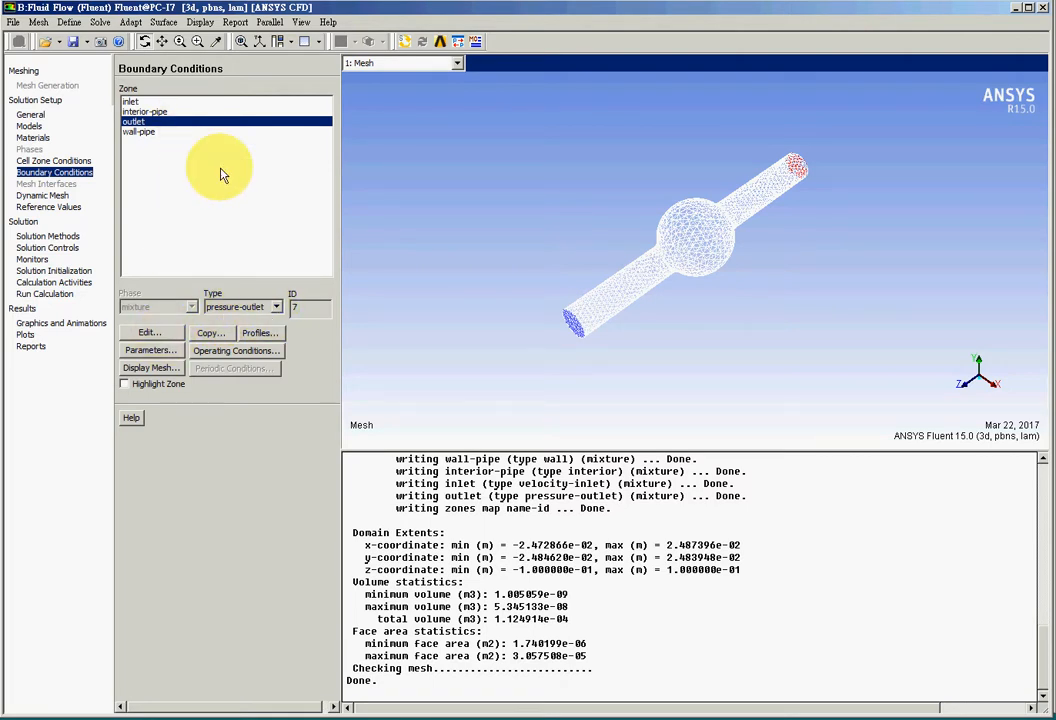
left_click(145, 333)
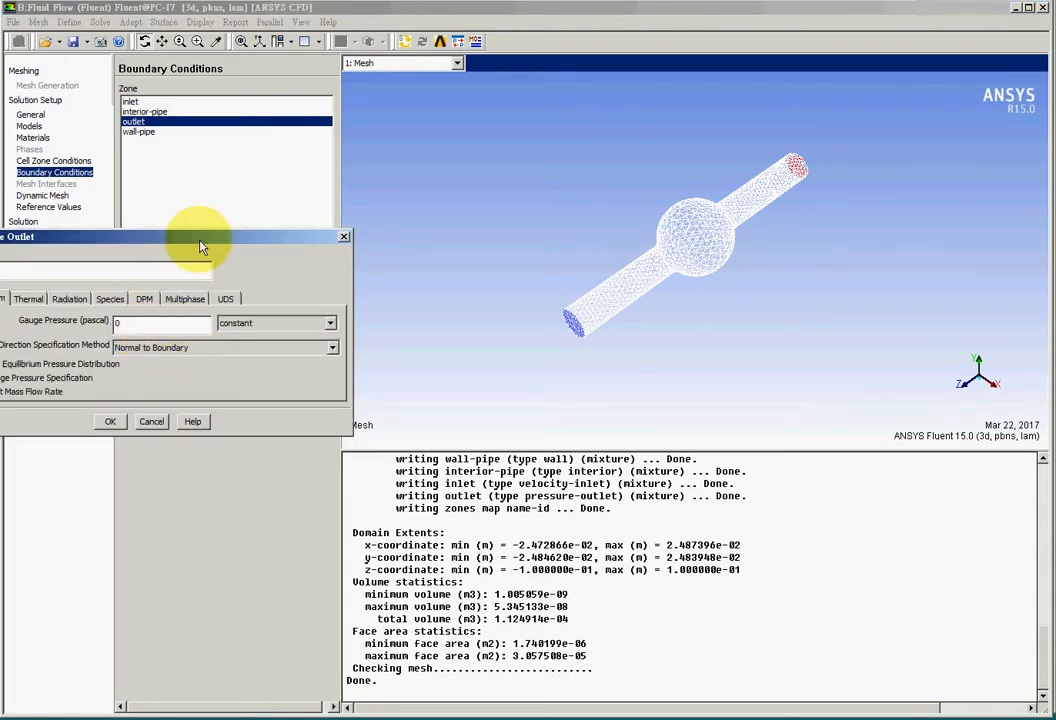
left_click_drag(203, 243, 405, 243)
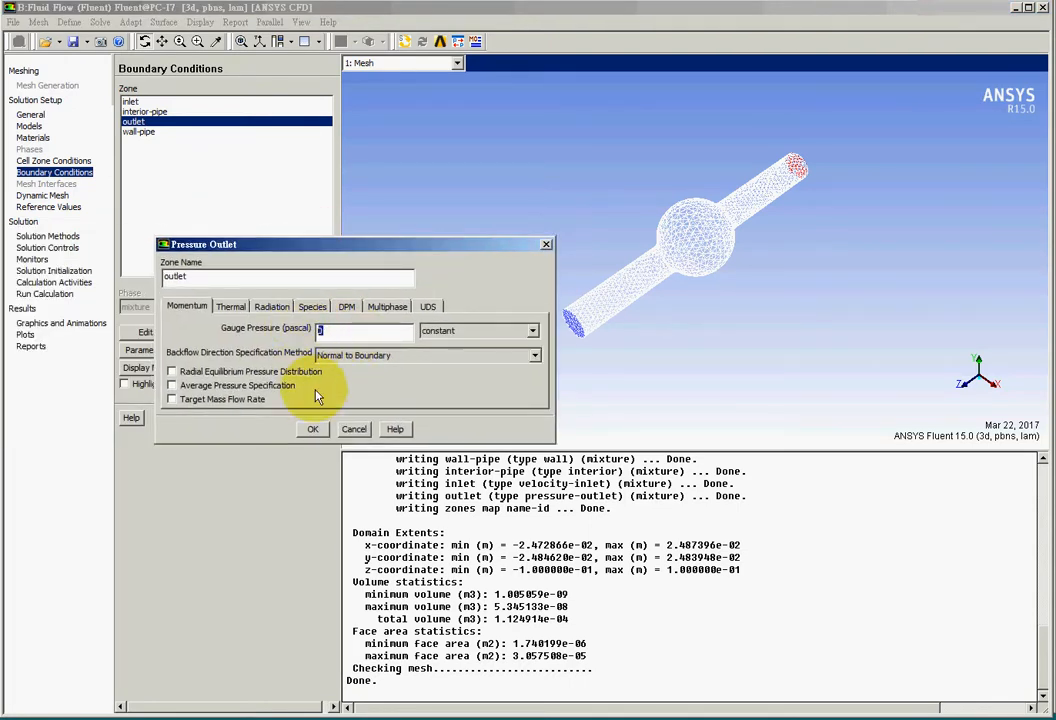
left_click_drag(404, 243, 428, 252)
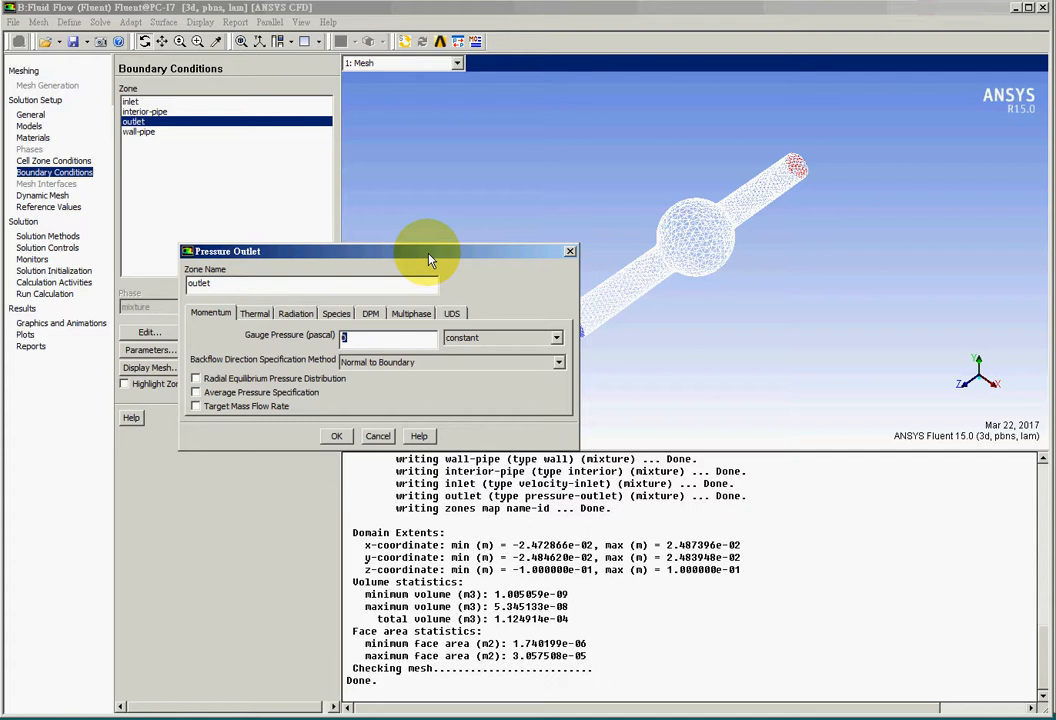
left_click(336, 437)
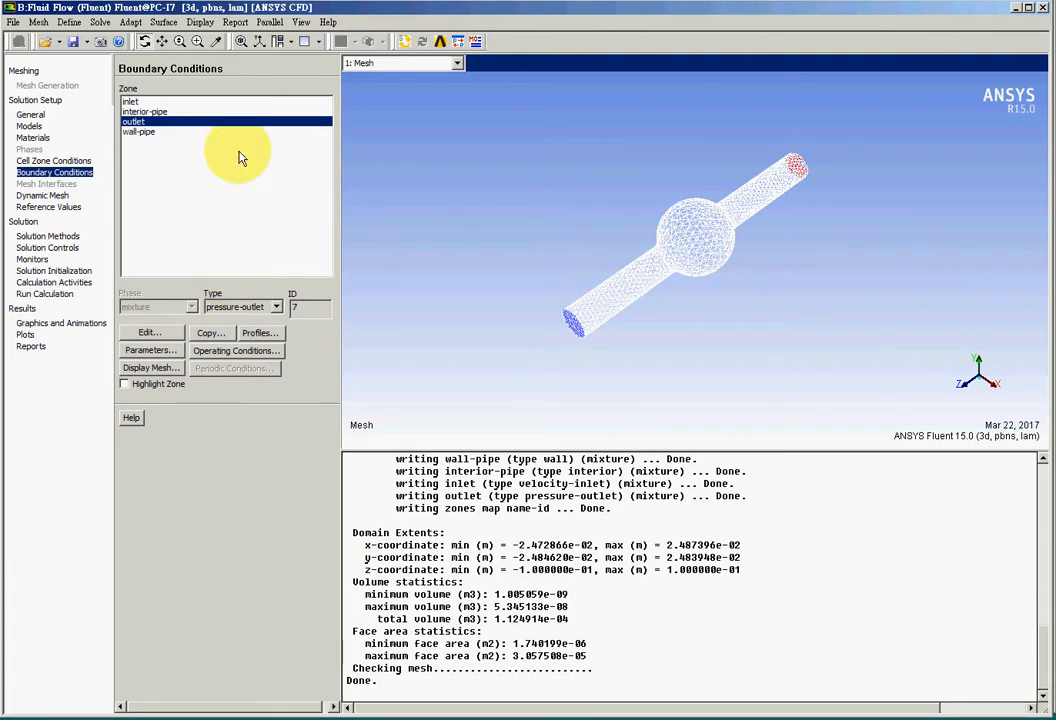
Review the inlet and outlet boundary types, the dynamic mesh options and the reference values
left_click(197, 102)
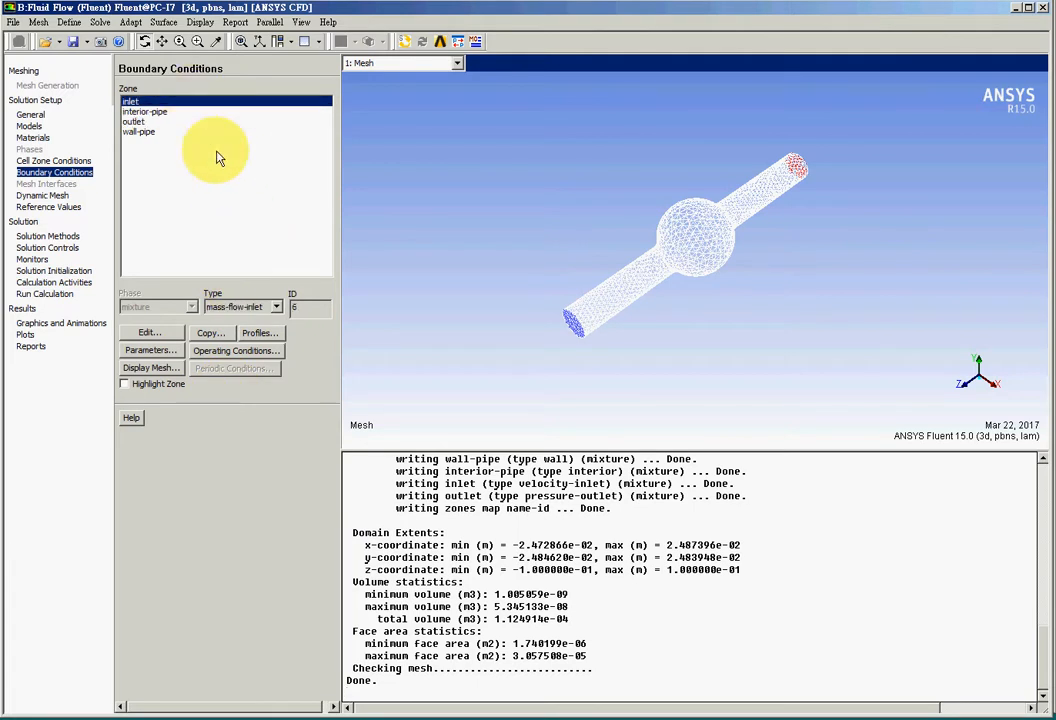
left_click(163, 122)
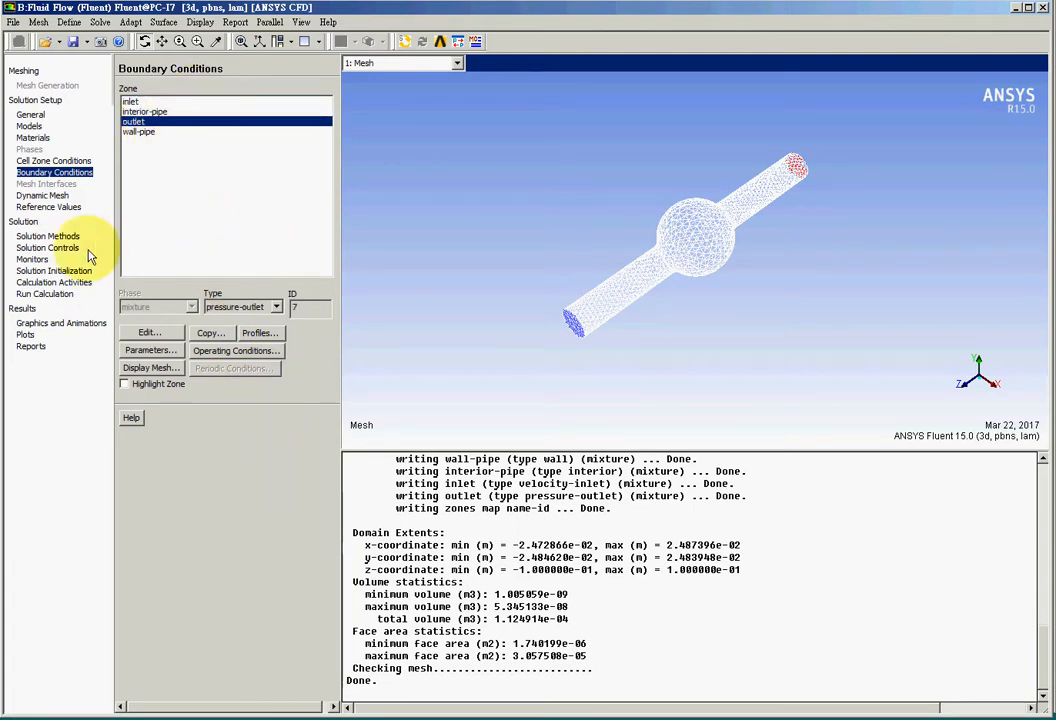
left_click(48, 196)
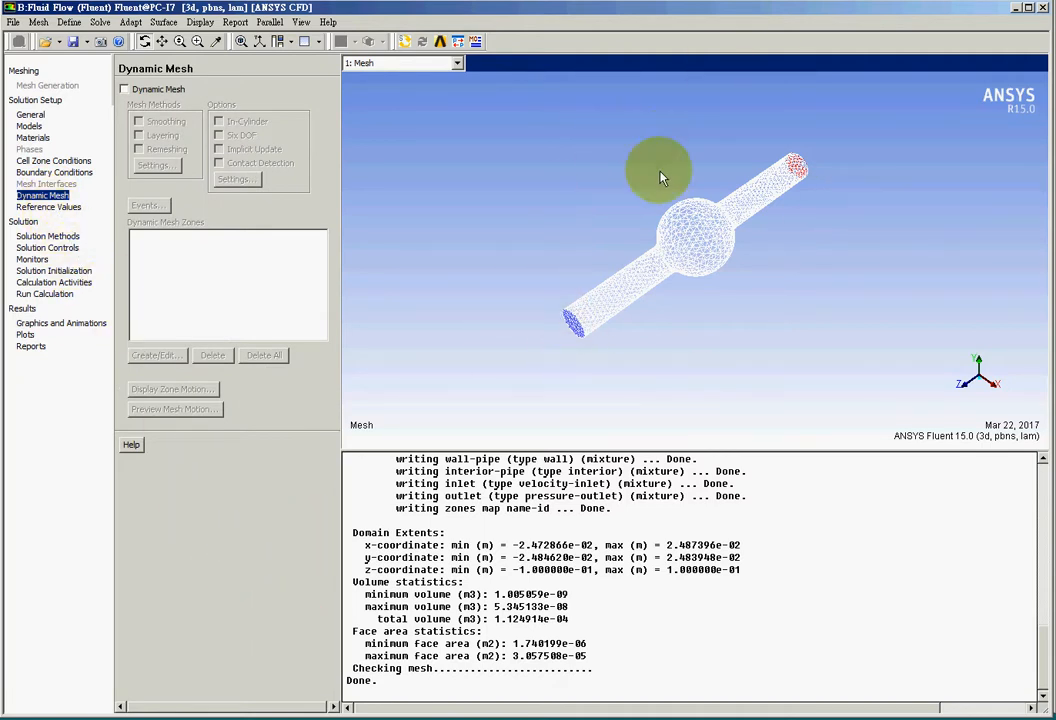
left_click(48, 207)
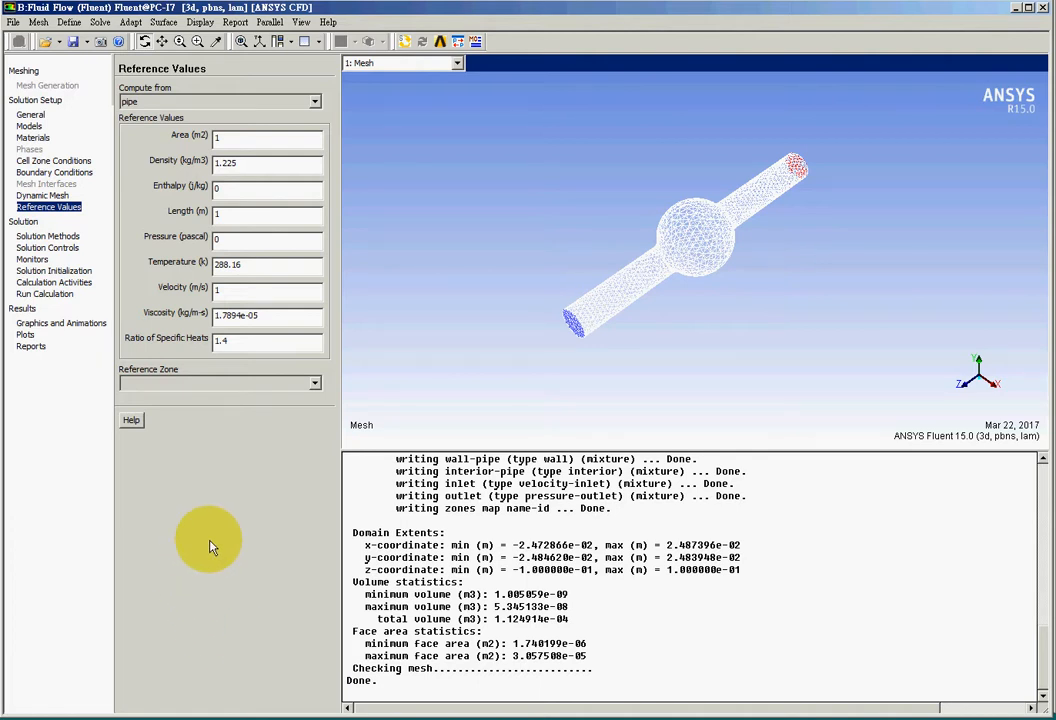
left_click(55, 172)
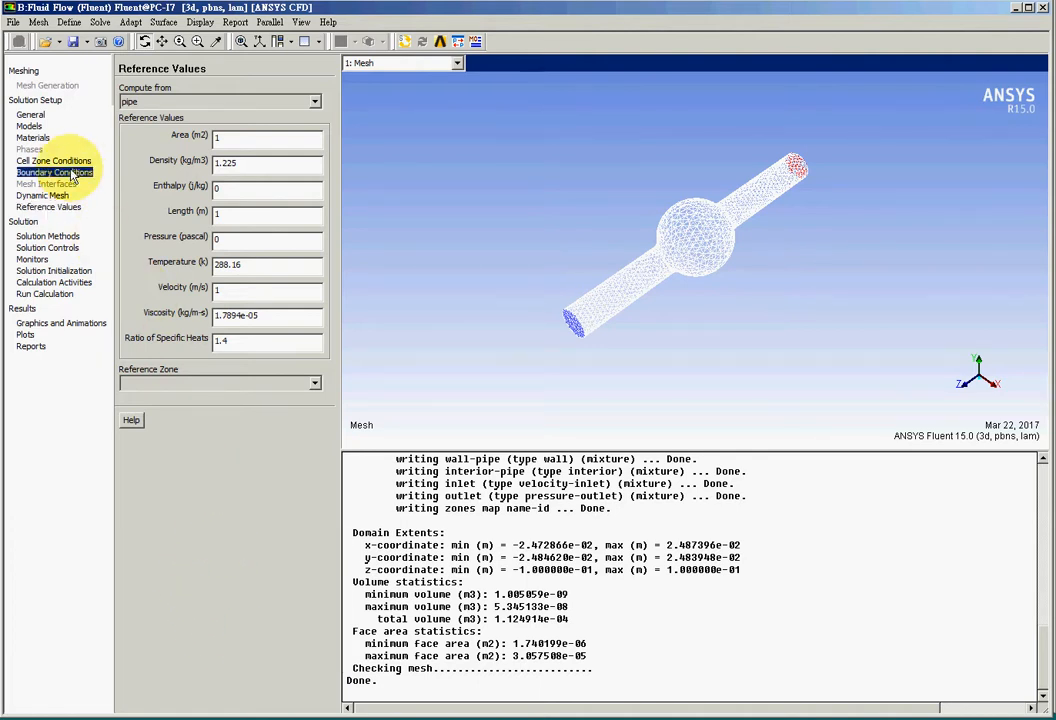
left_click(64, 206)
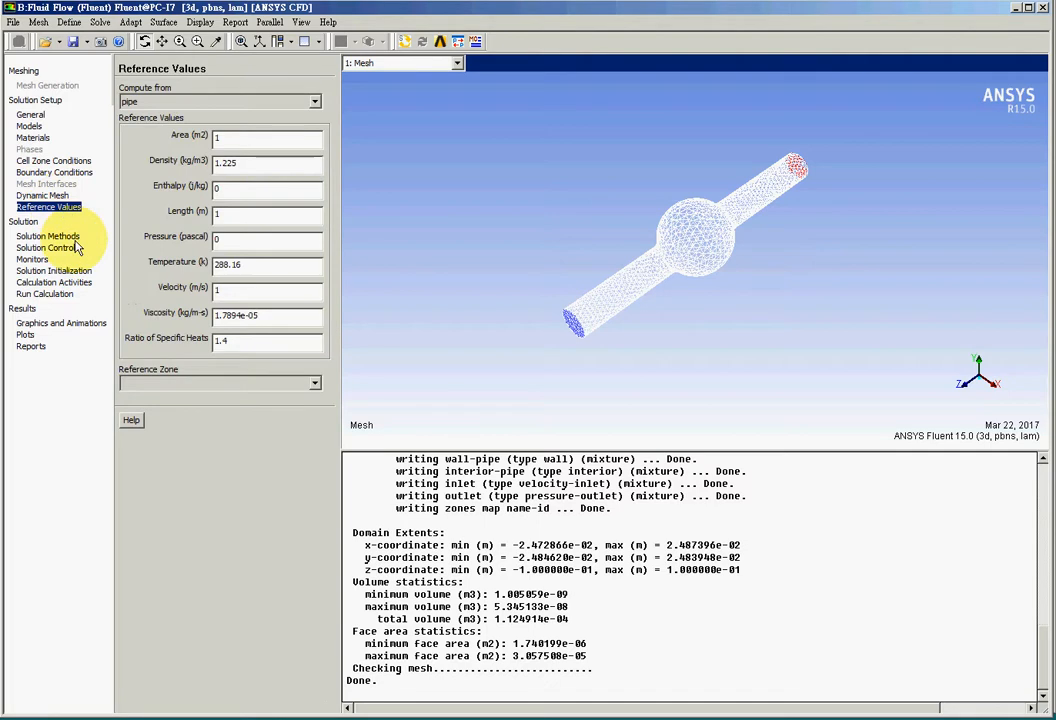
left_click(61, 172)
left_click(62, 206)
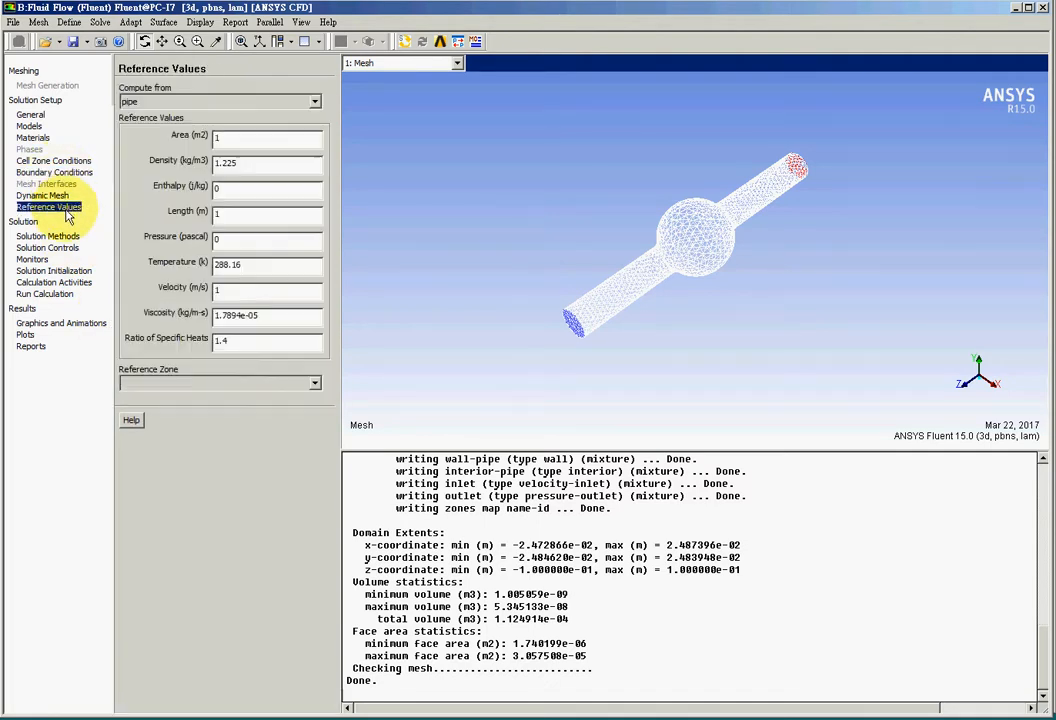
Examine the pressure-velocity coupling and spatial discretization methods, the monitors list and the under-relaxation factors
left_click(47, 236)
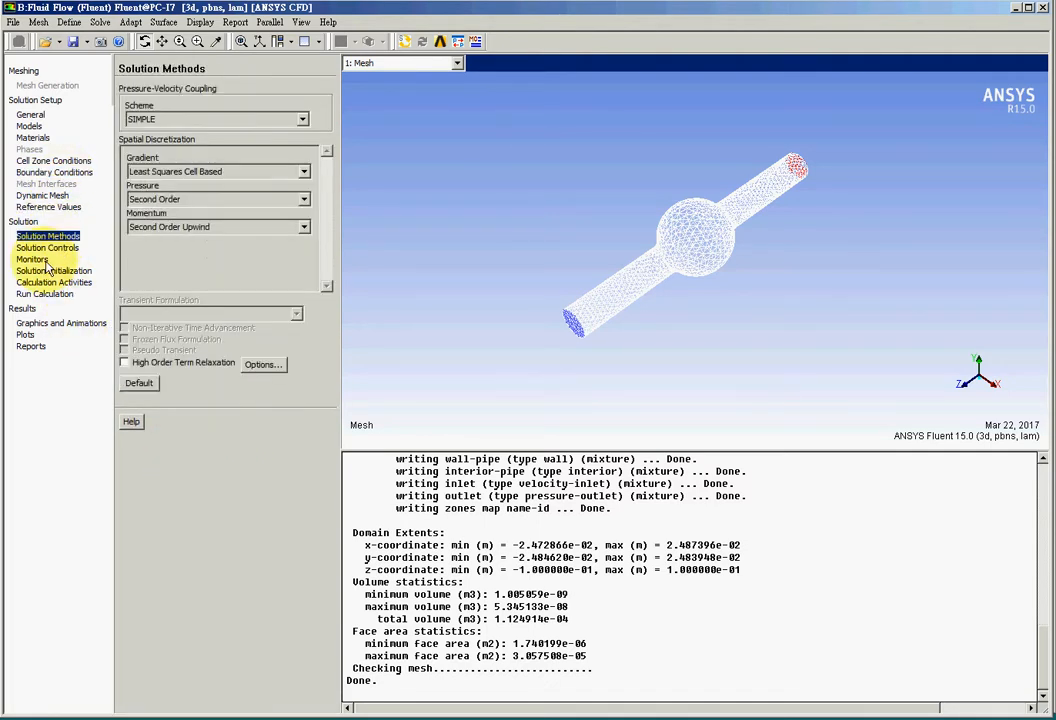
left_click(32, 259)
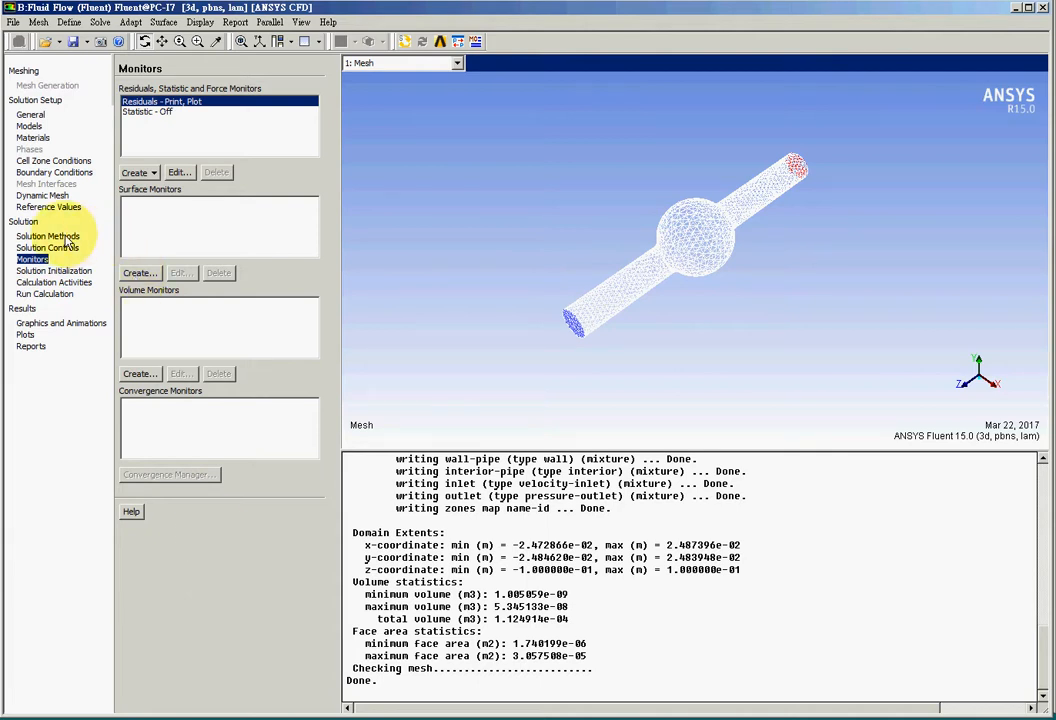
left_click(66, 238)
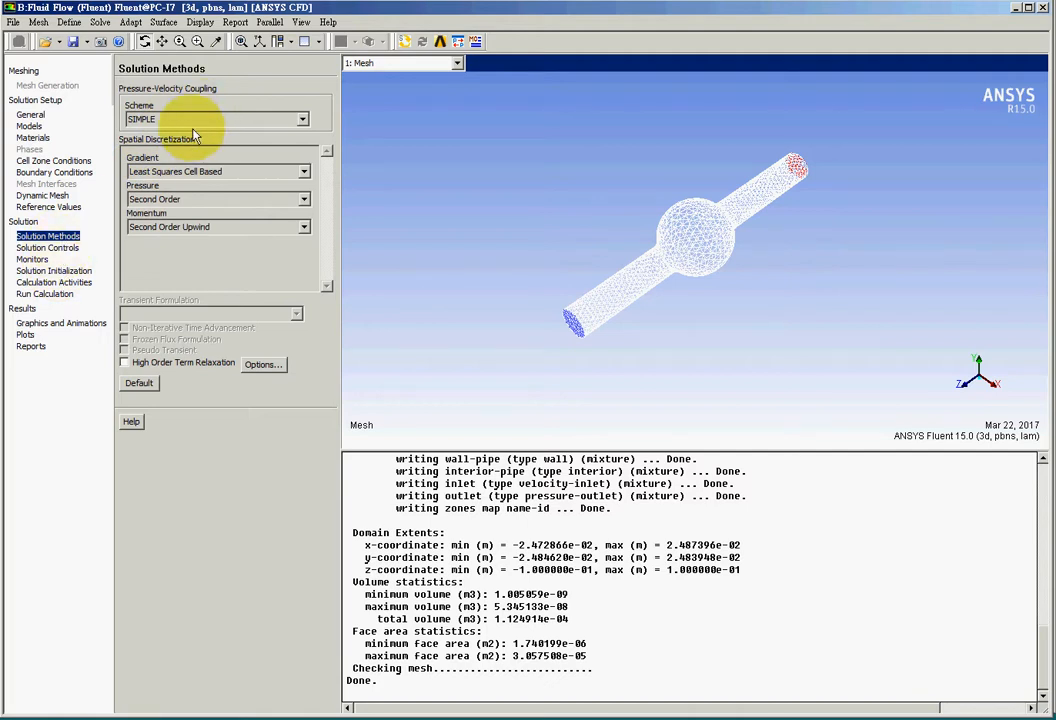
left_click(47, 247)
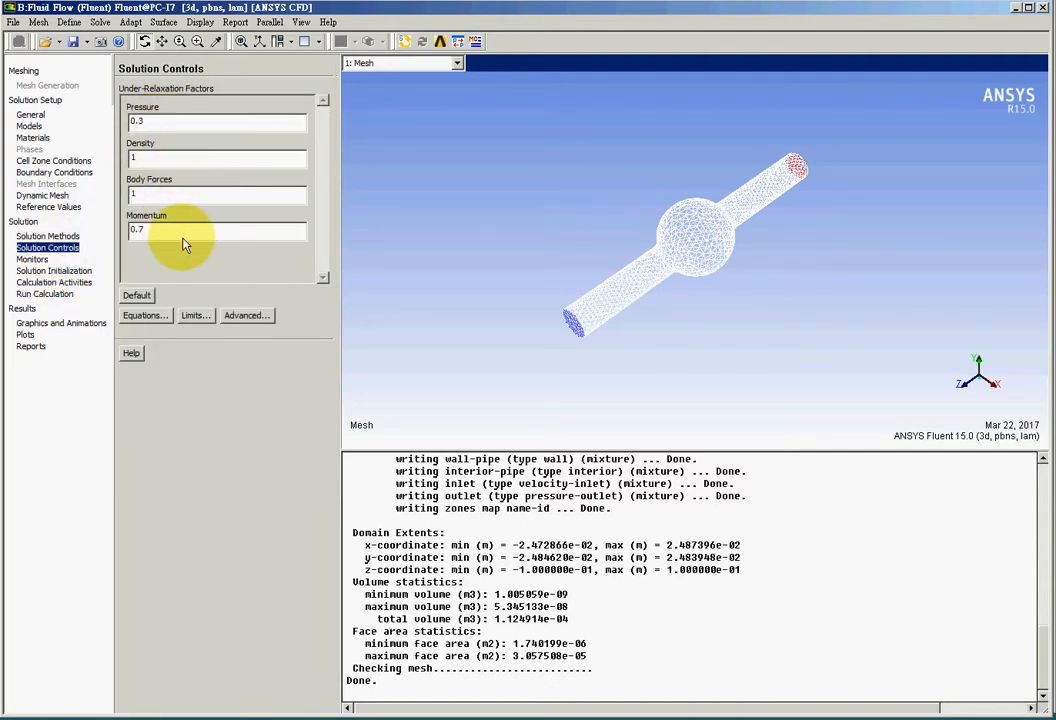
Create a volume monitor that prints and plots the volume integral of static pressure for the pipe cell zone
left_click(32, 259)
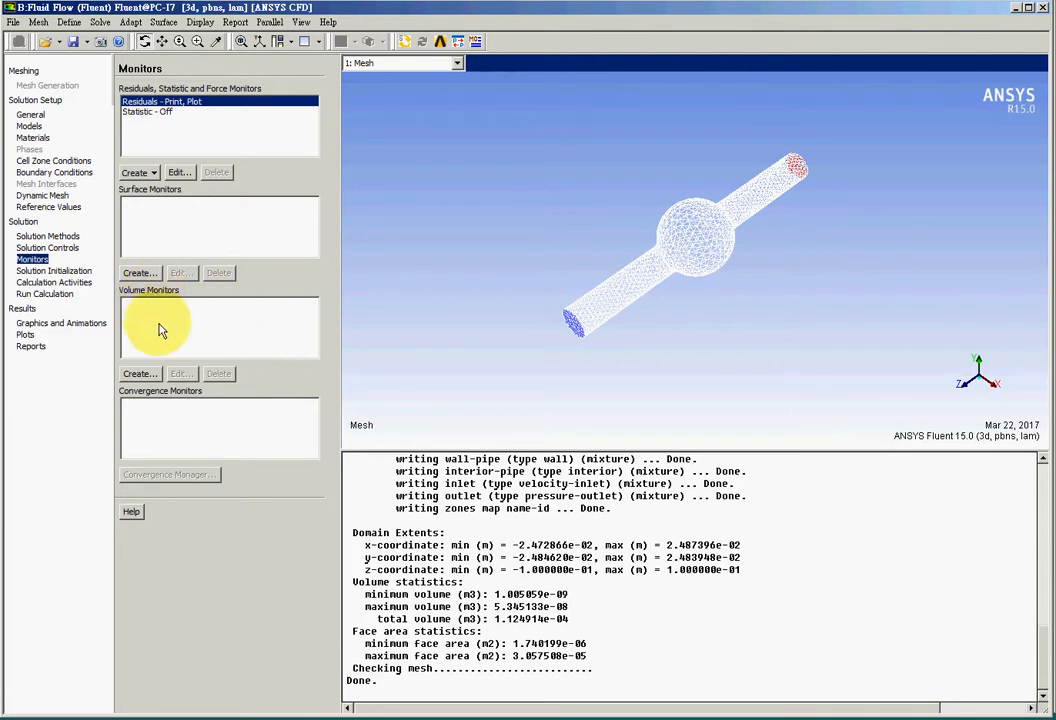
left_click(140, 376)
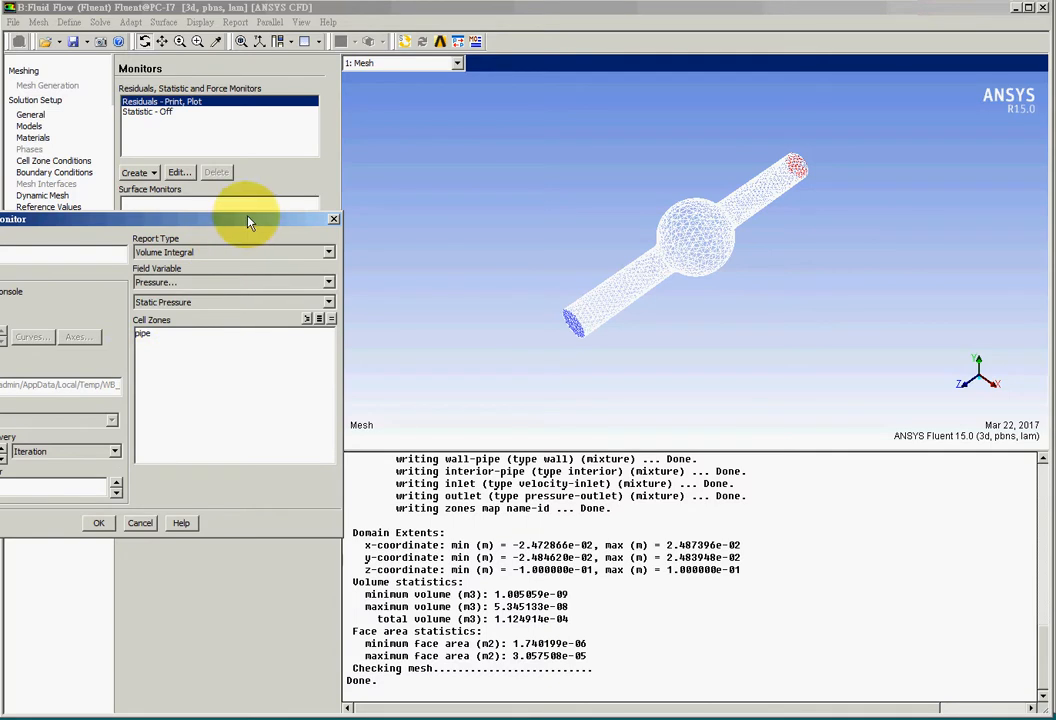
left_click_drag(247, 219, 407, 209)
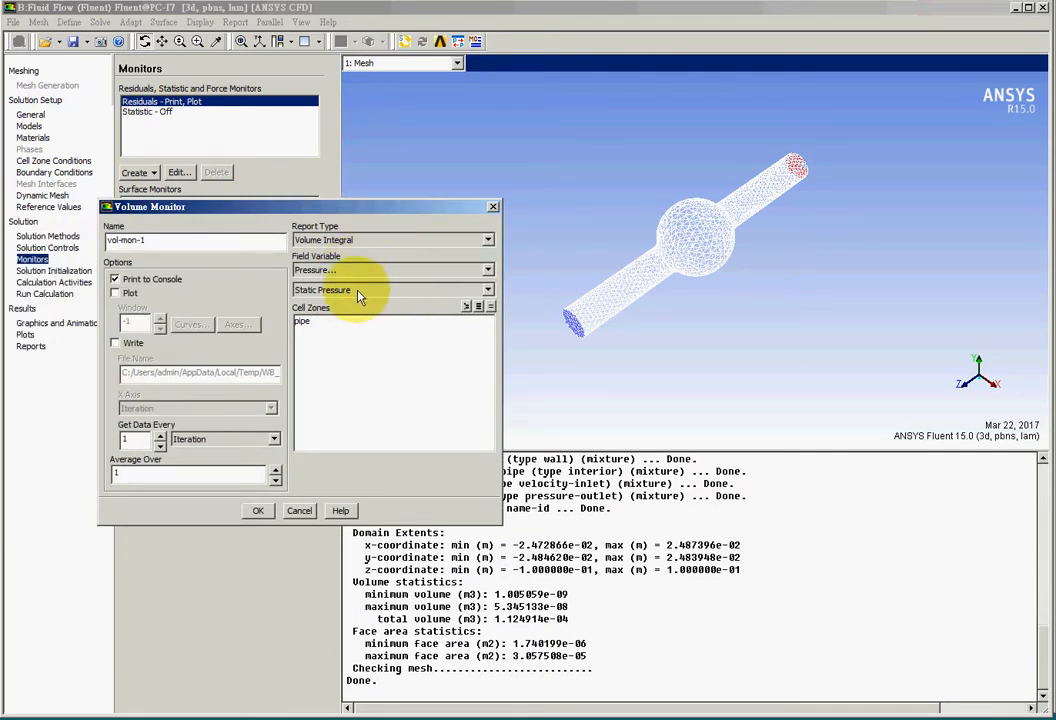
left_click(315, 321)
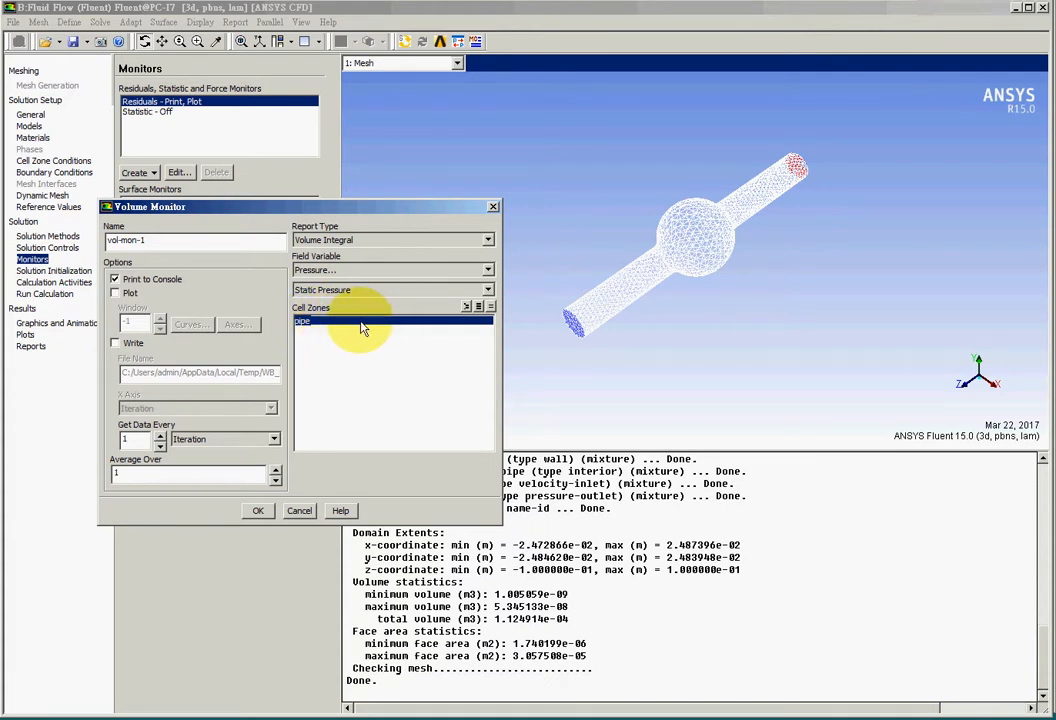
left_click(115, 293)
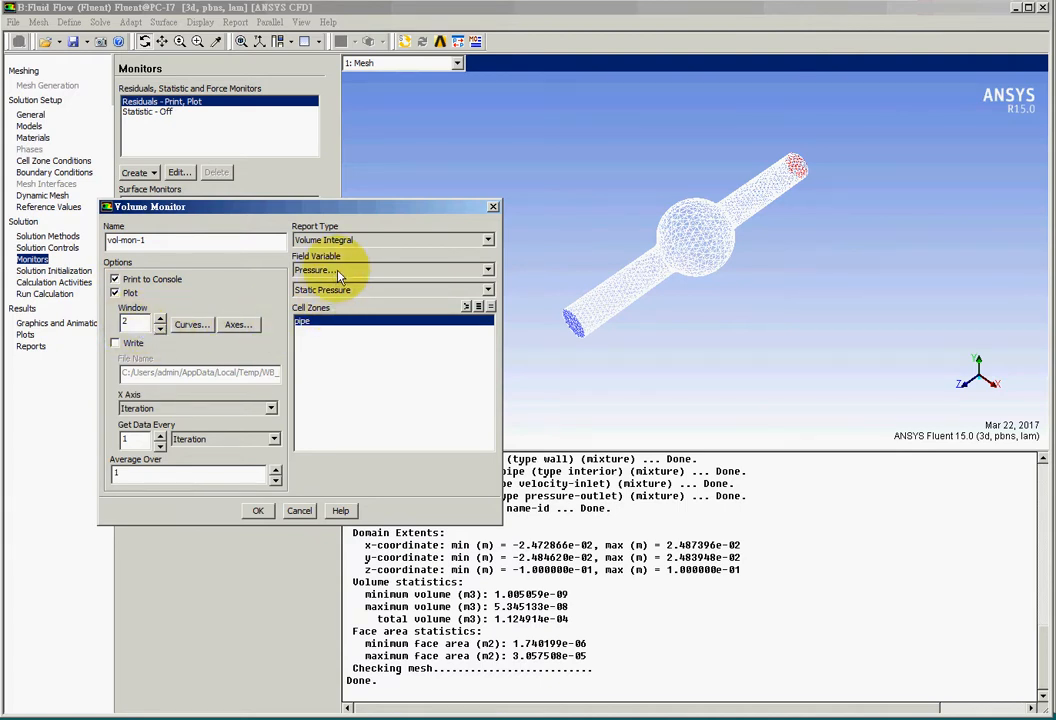
left_click(258, 510)
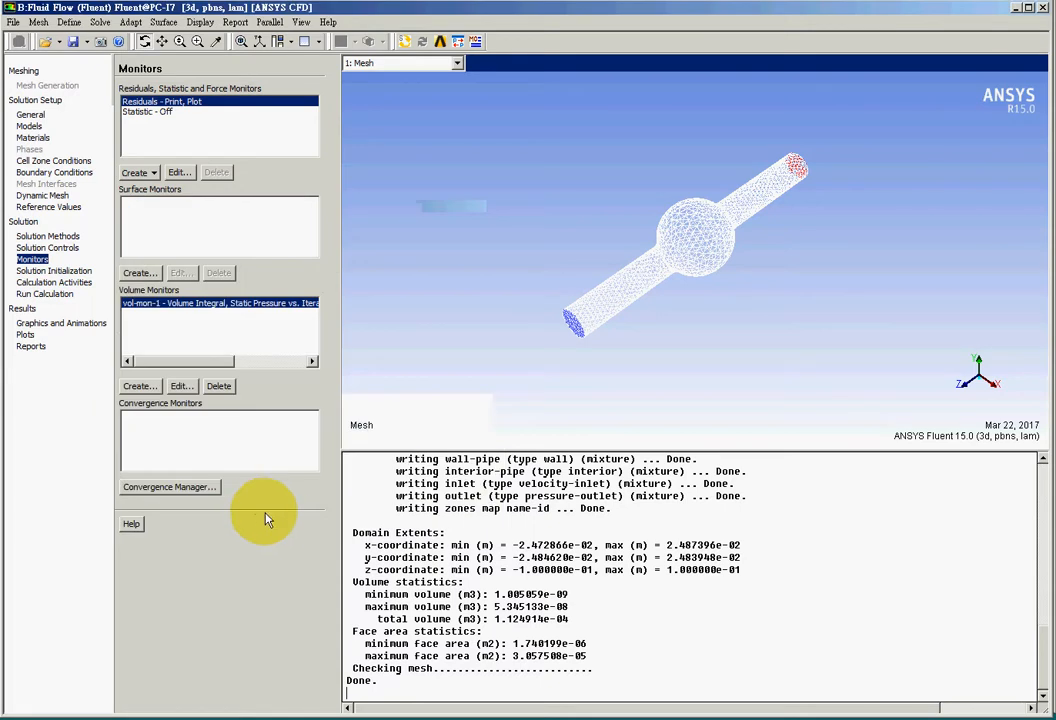
Create a second volume monitor that plots the volume integral of velocity magnitude for the pipe cell zone
left_click(147, 389)
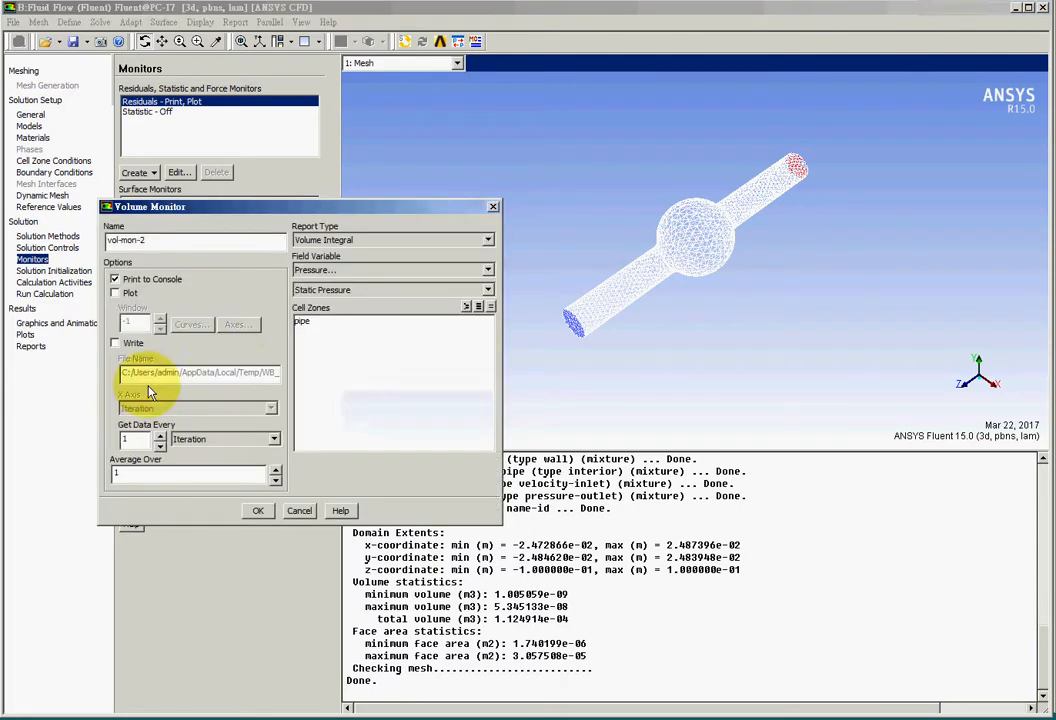
left_click(346, 270)
left_click(340, 304)
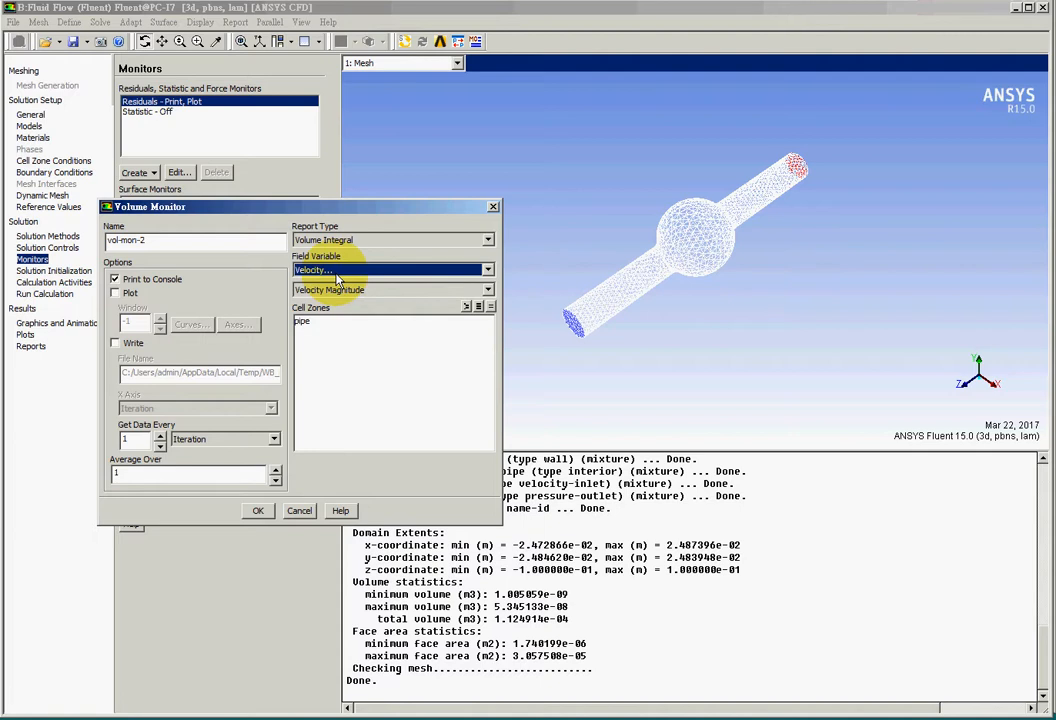
left_click(318, 322)
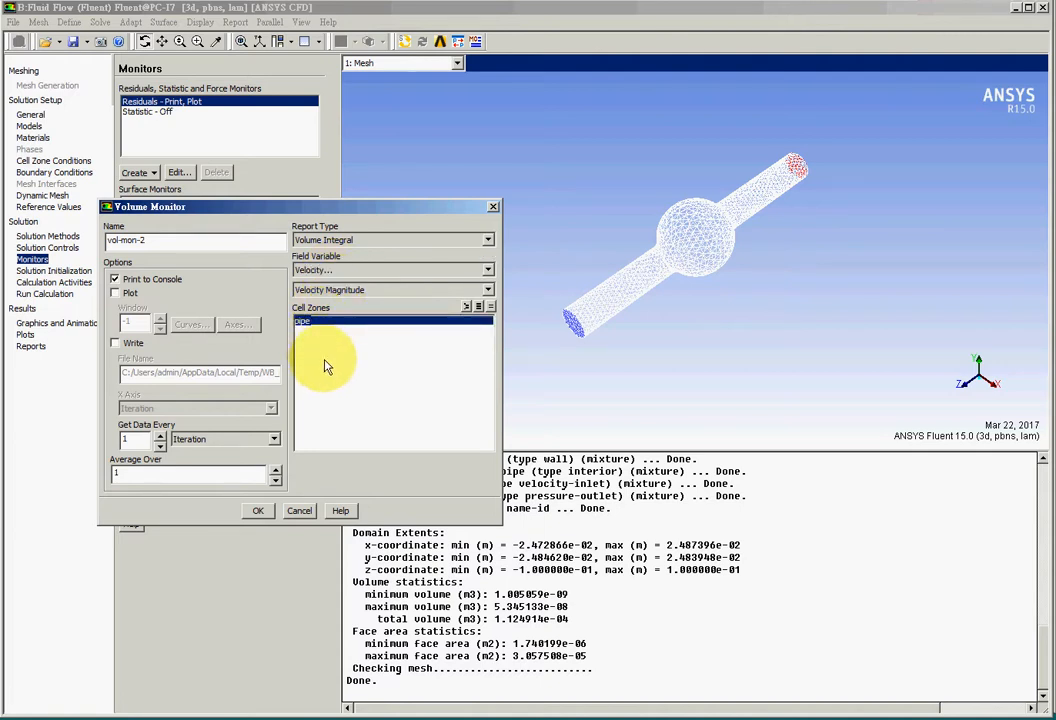
left_click(114, 292)
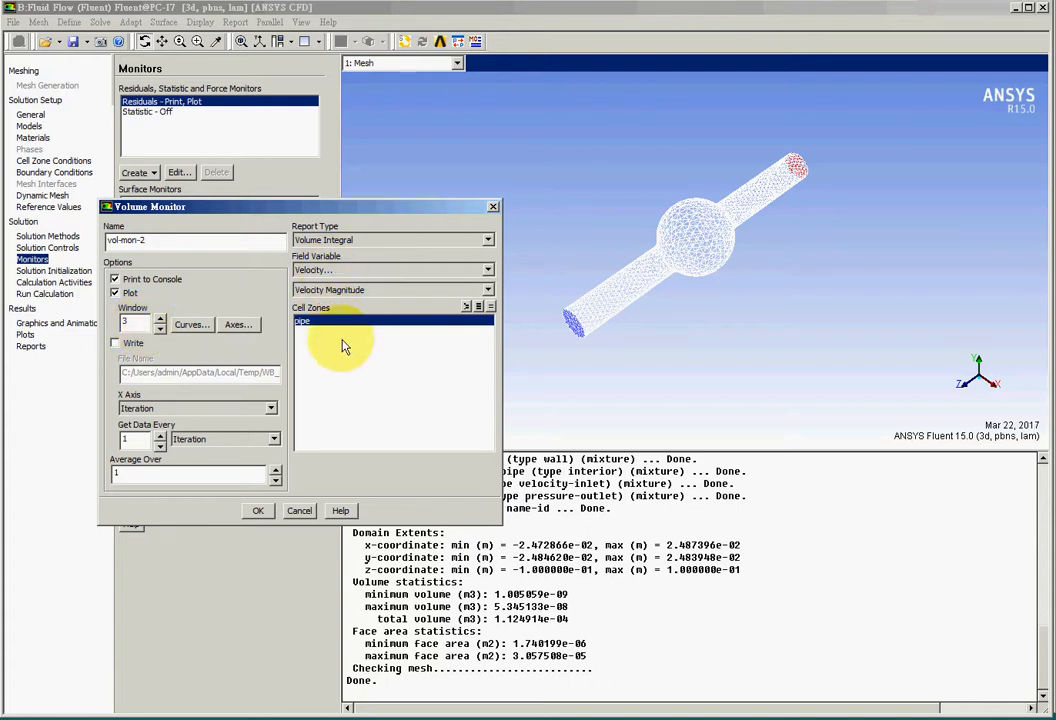
left_click(262, 510)
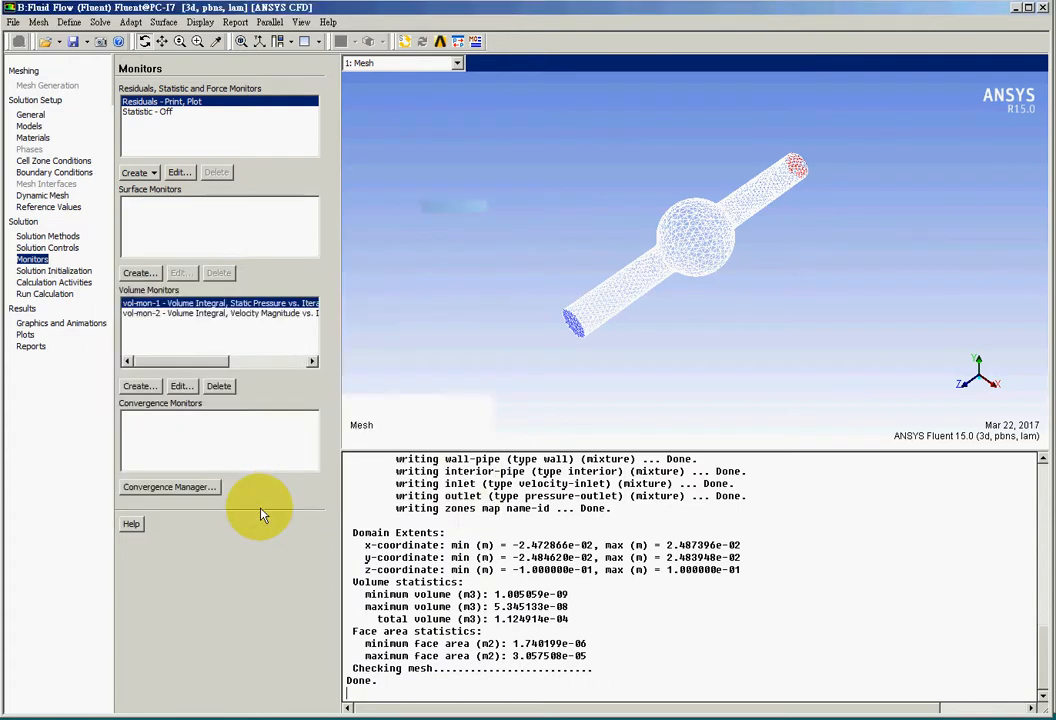
Create a surface monitor that prints and plots the integral of static pressure on the inlet
left_click(140, 273)
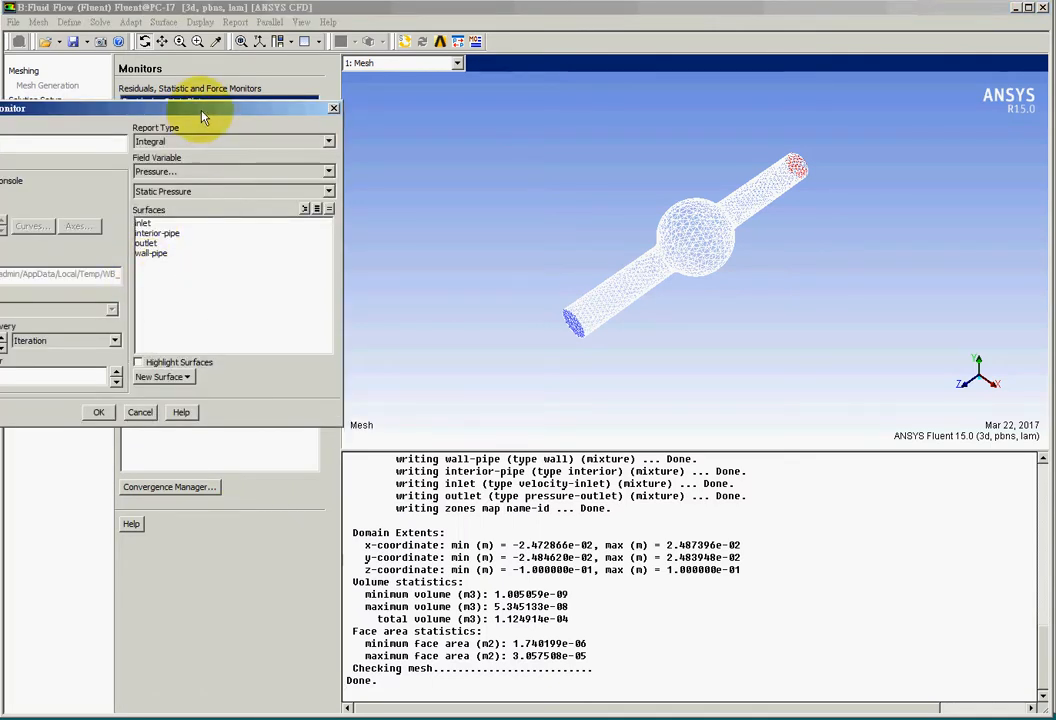
left_click_drag(203, 108, 428, 210)
left_click(385, 317)
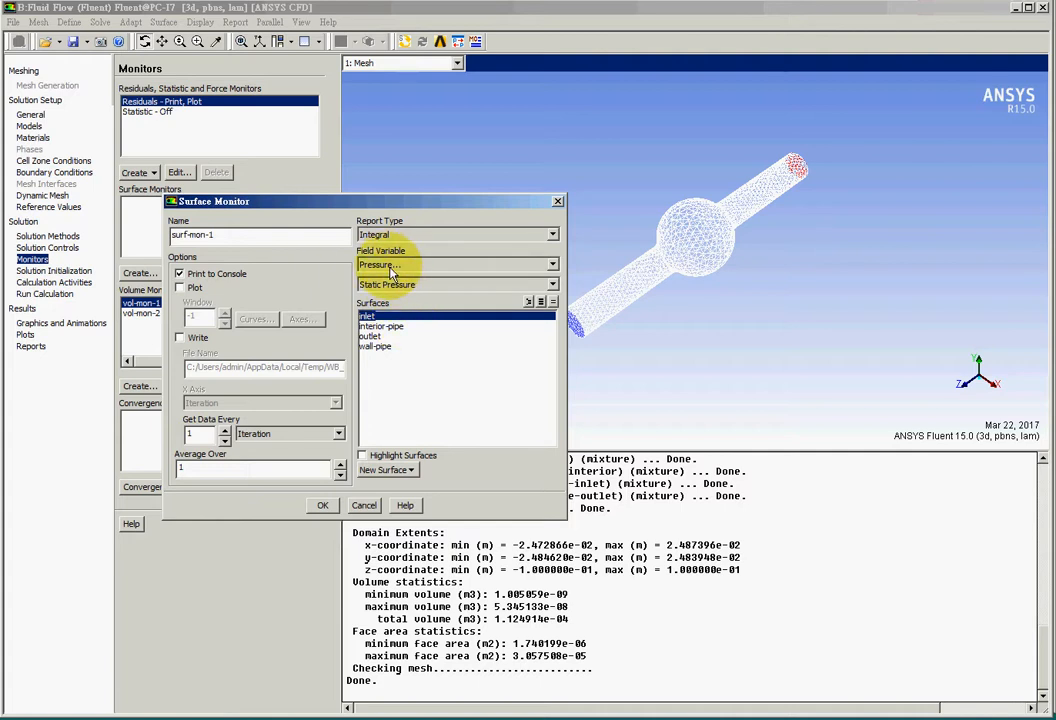
left_click(180, 287)
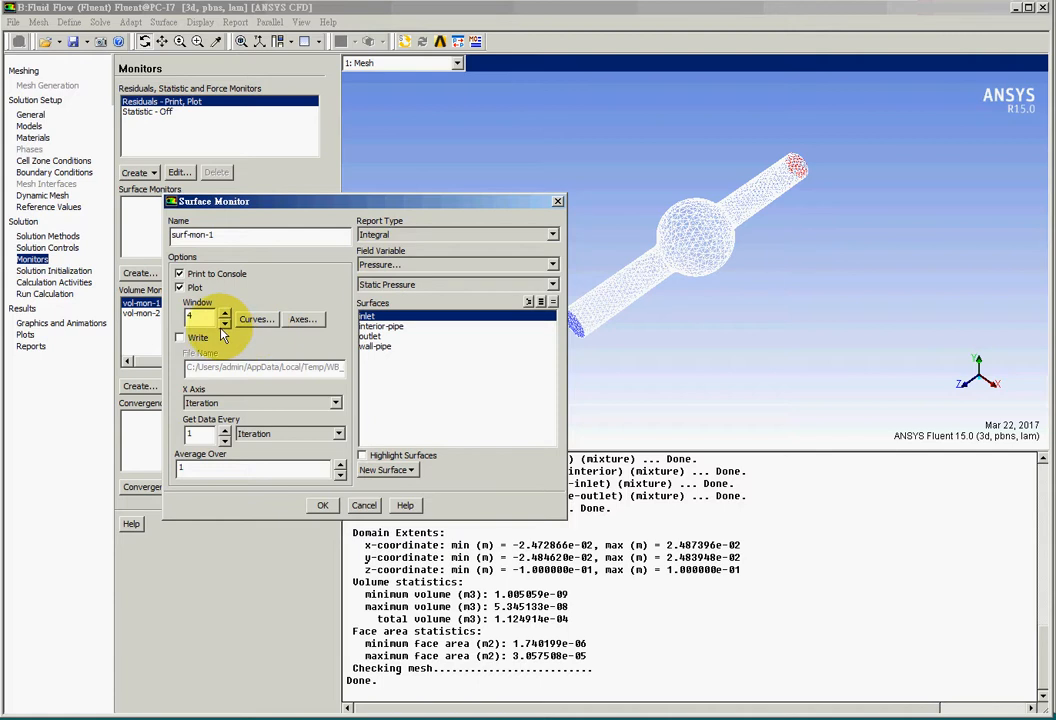
left_click(322, 508)
Create a second surface monitor that plots the integral of velocity magnitude on the inlet
left_click(140, 286)
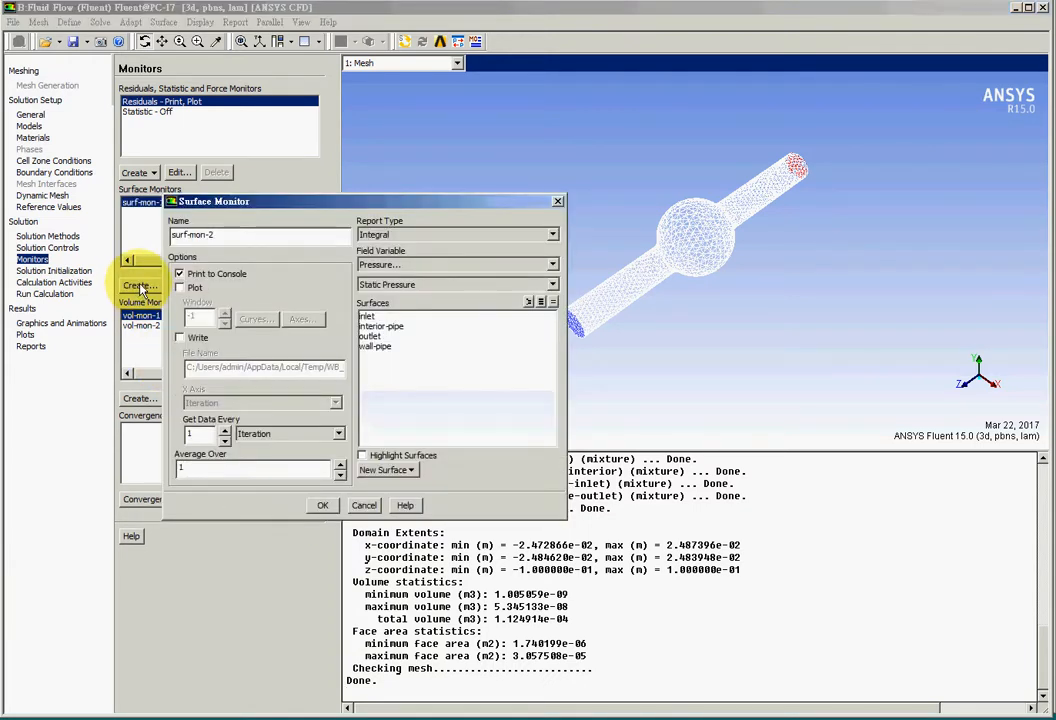
left_click(380, 265)
left_click(399, 298)
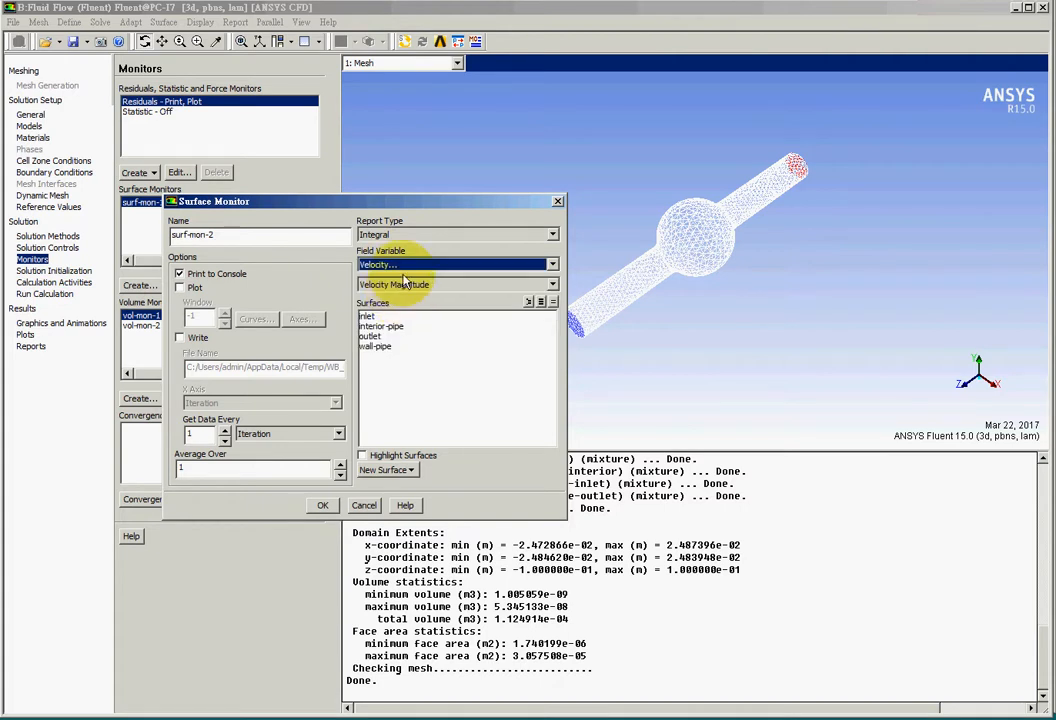
left_click(390, 316)
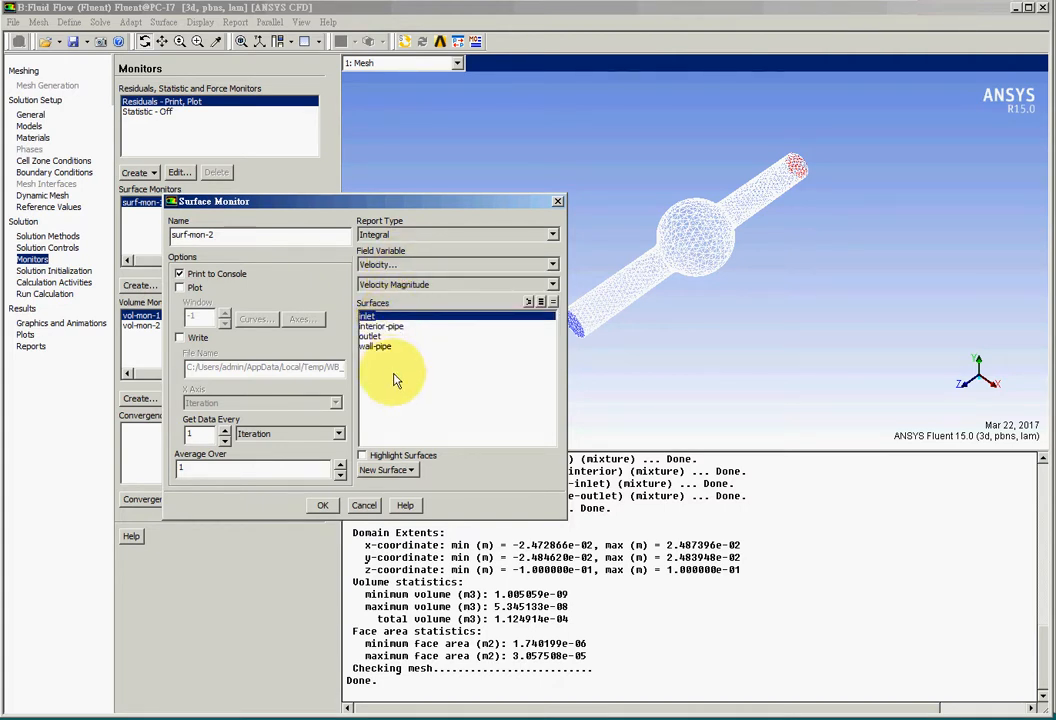
left_click(180, 287)
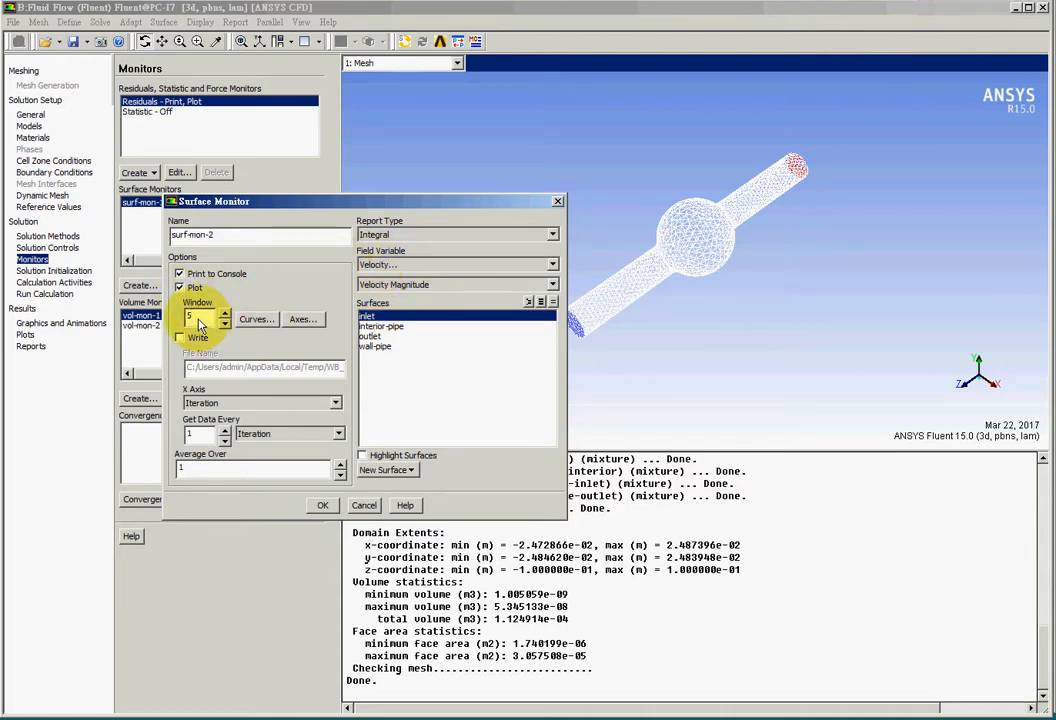
left_click(327, 505)
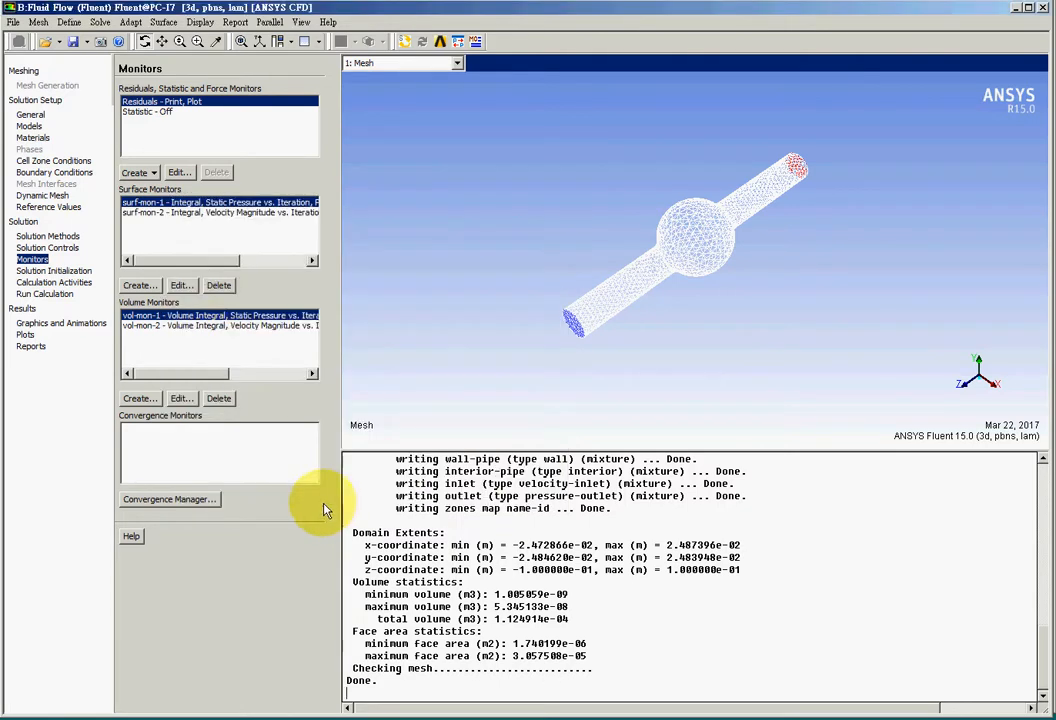
Create a third surface monitor that prints and plots the integral of velocity magnitude on the outlet
left_click(138, 286)
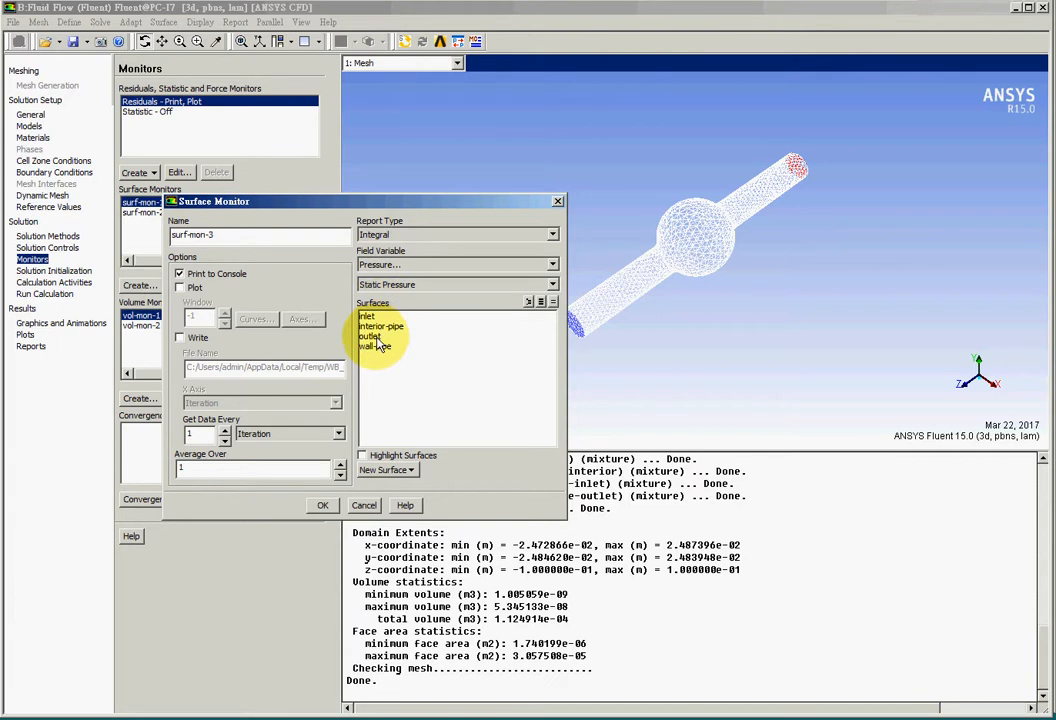
left_click(377, 338)
left_click(388, 266)
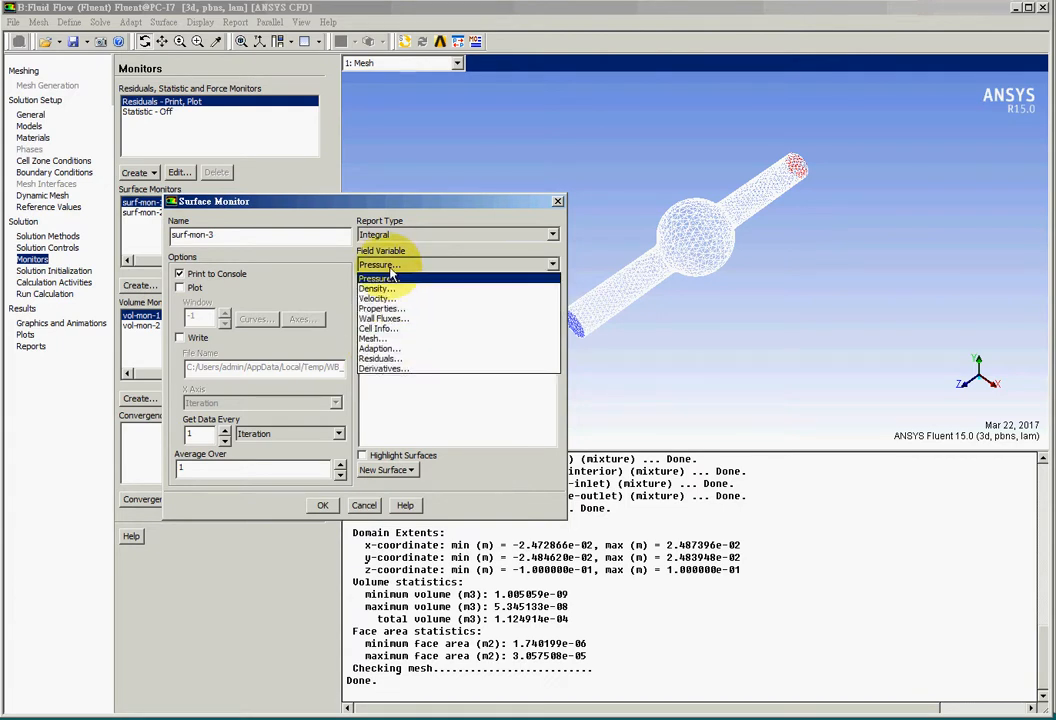
left_click(385, 298)
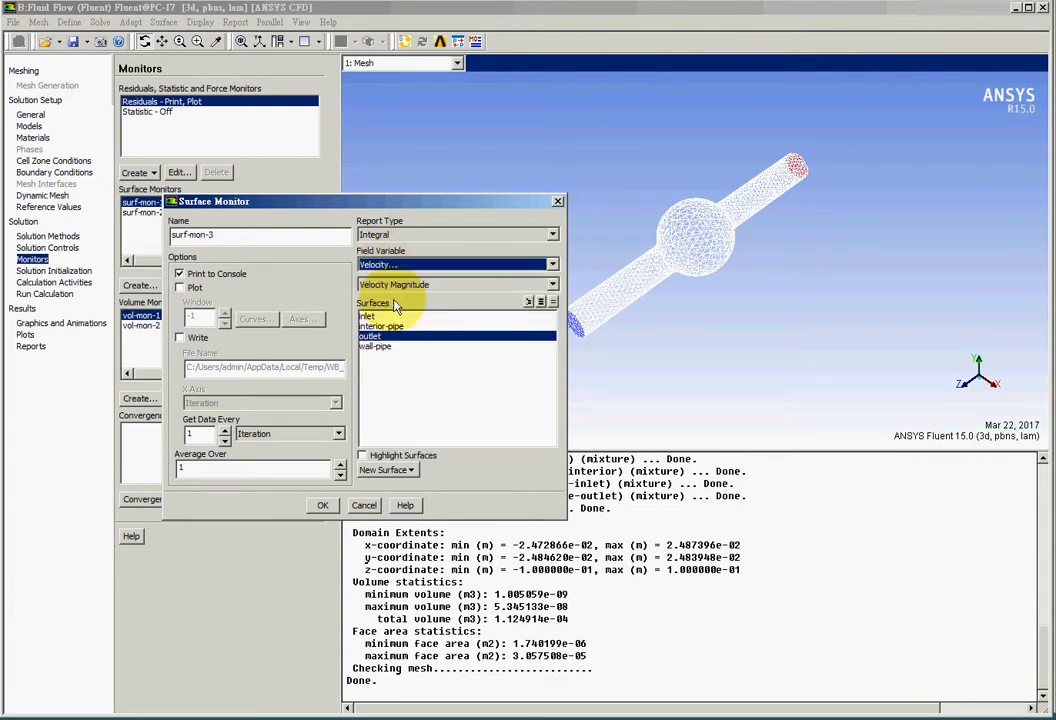
left_click(433, 266)
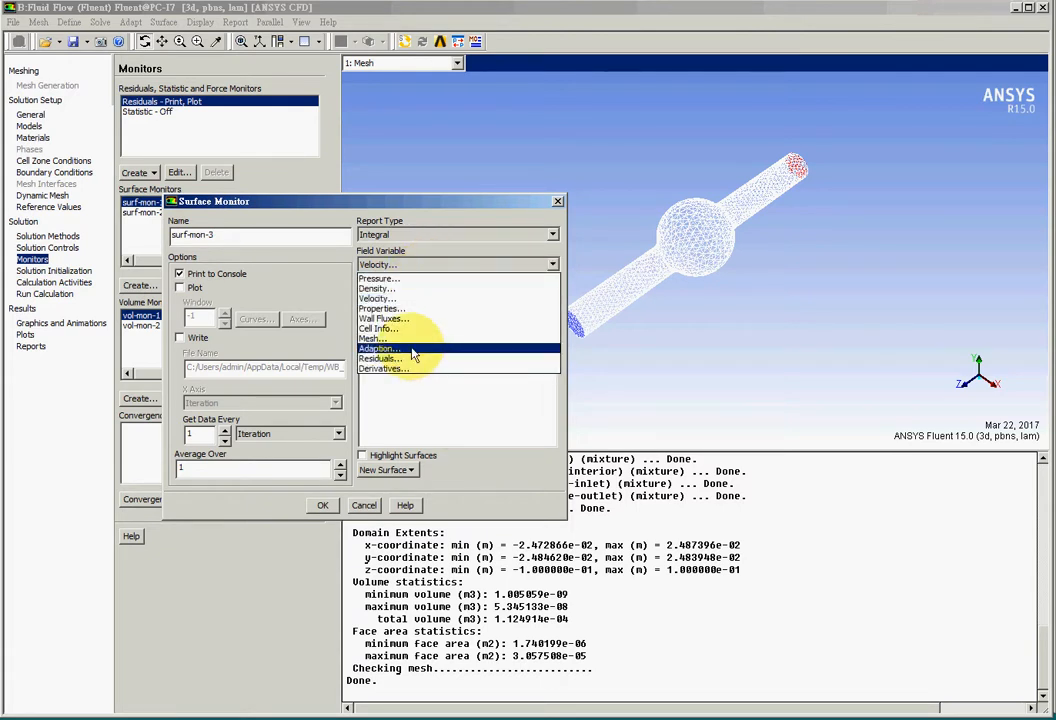
left_click(398, 298)
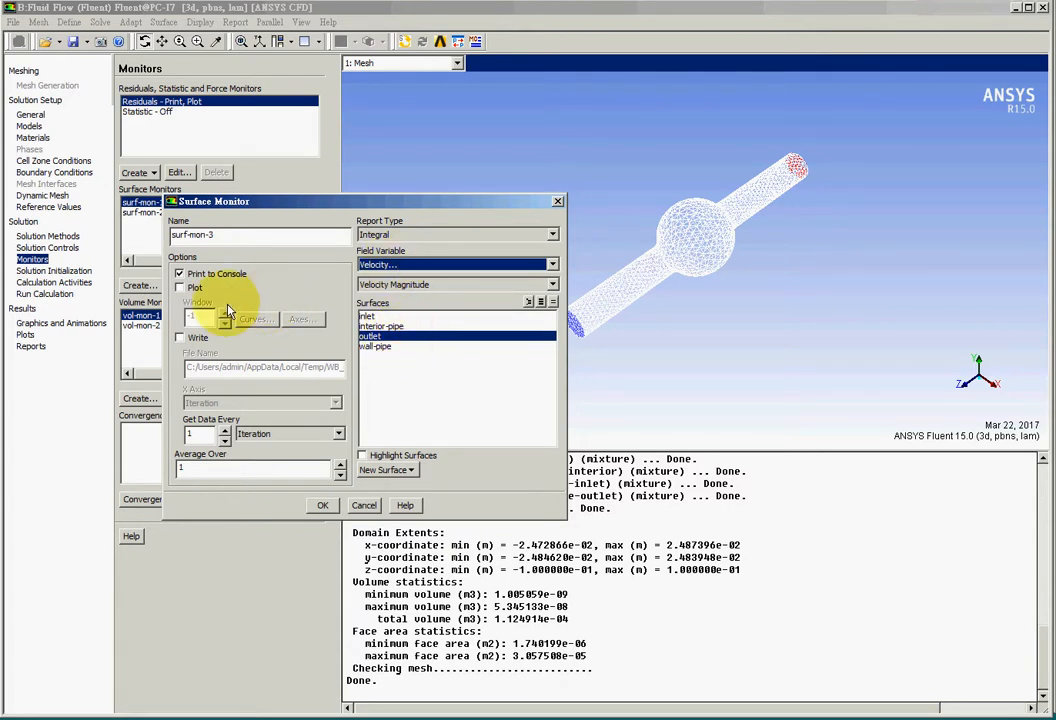
left_click(179, 287)
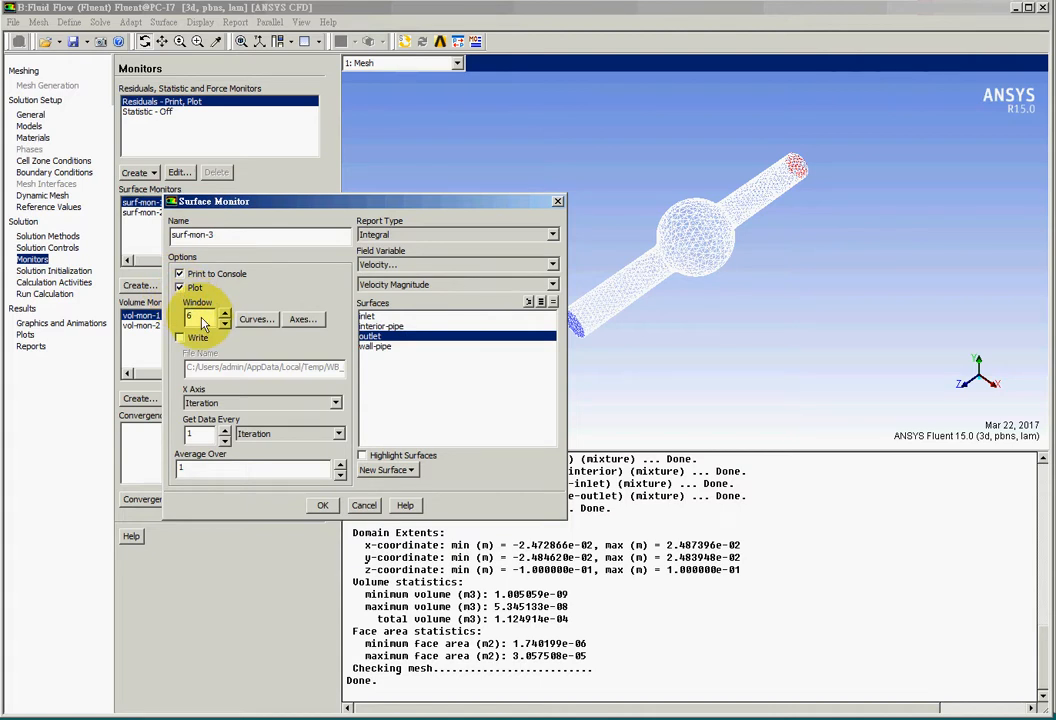
left_click(316, 505)
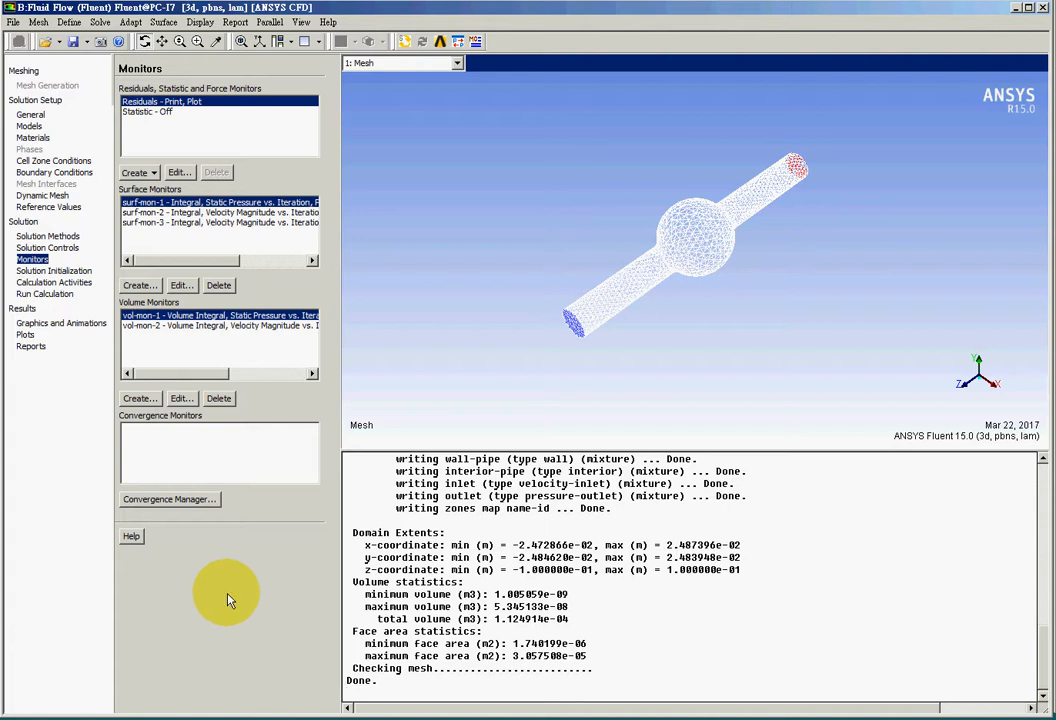
Initialize the solution with the hybrid method and set autosave to every 1 iteration
left_click(62, 270)
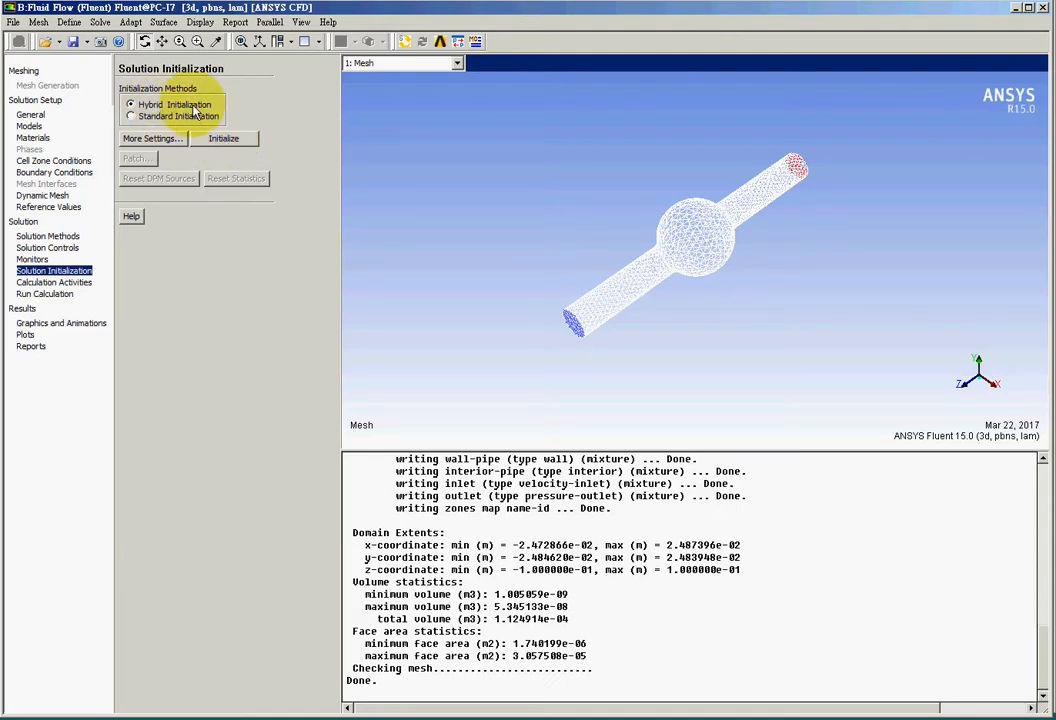
left_click(222, 142)
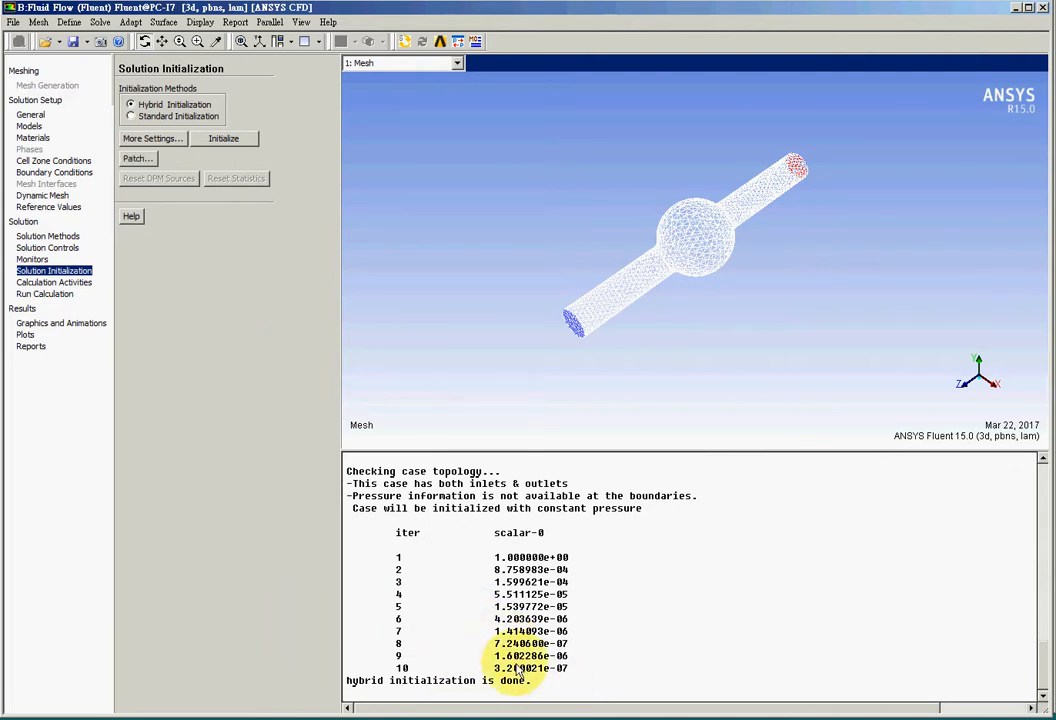
left_click(72, 285)
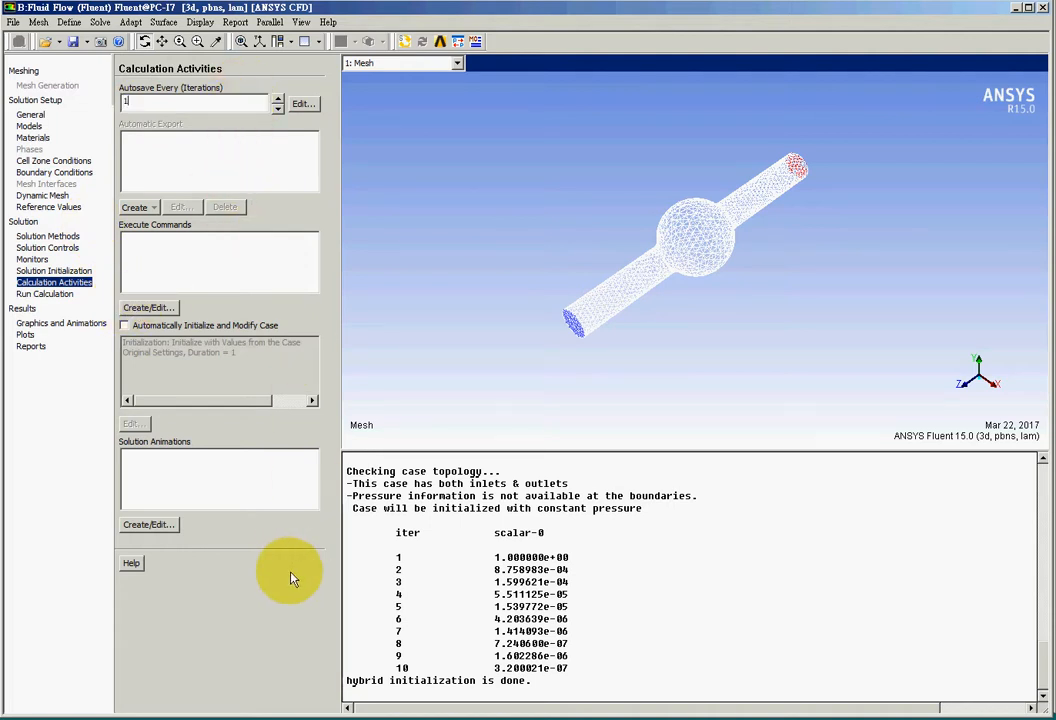
double_click(127, 104)
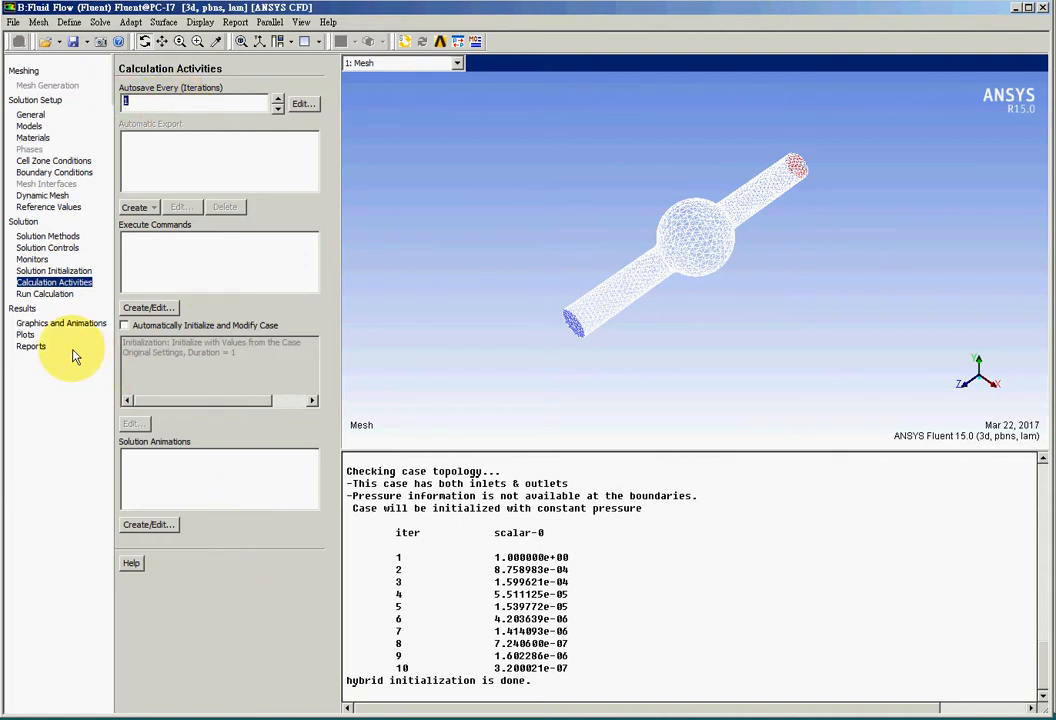
Run the calculation for 100 iterations and dismiss the completion notice
left_click(55, 295)
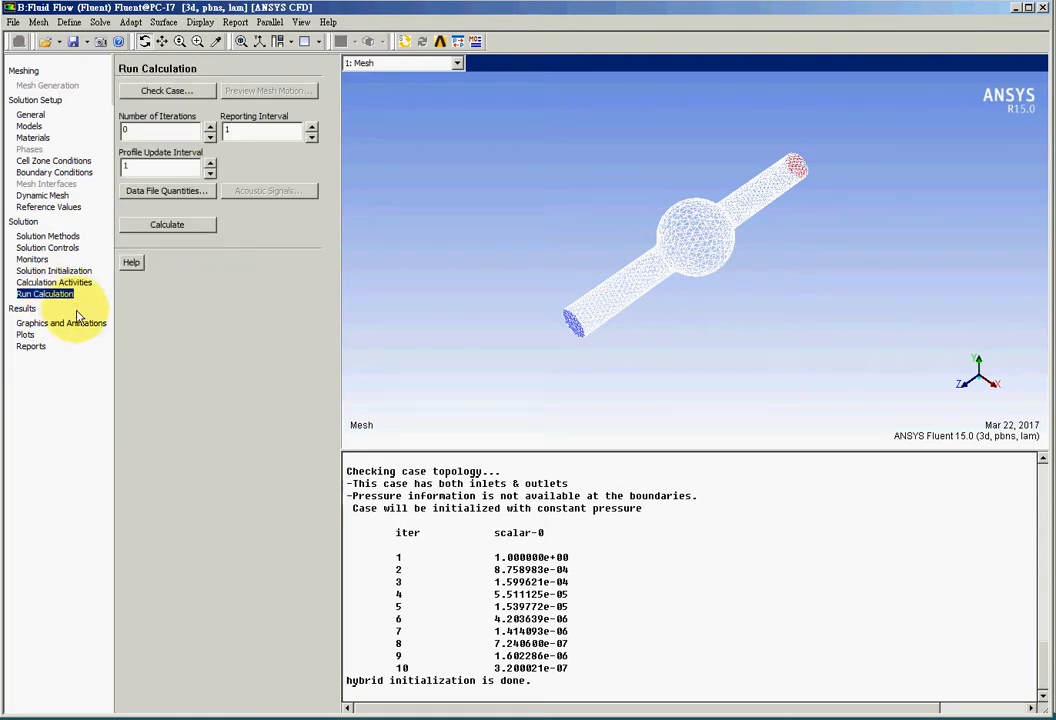
double_click(153, 134)
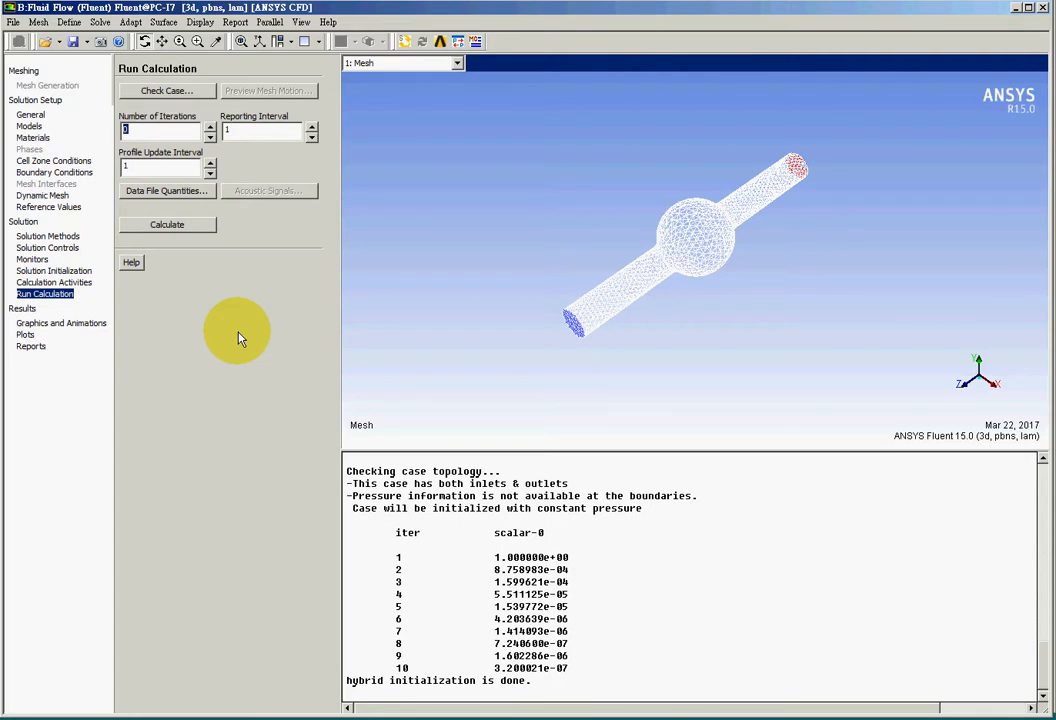
type("100")
left_click(155, 224)
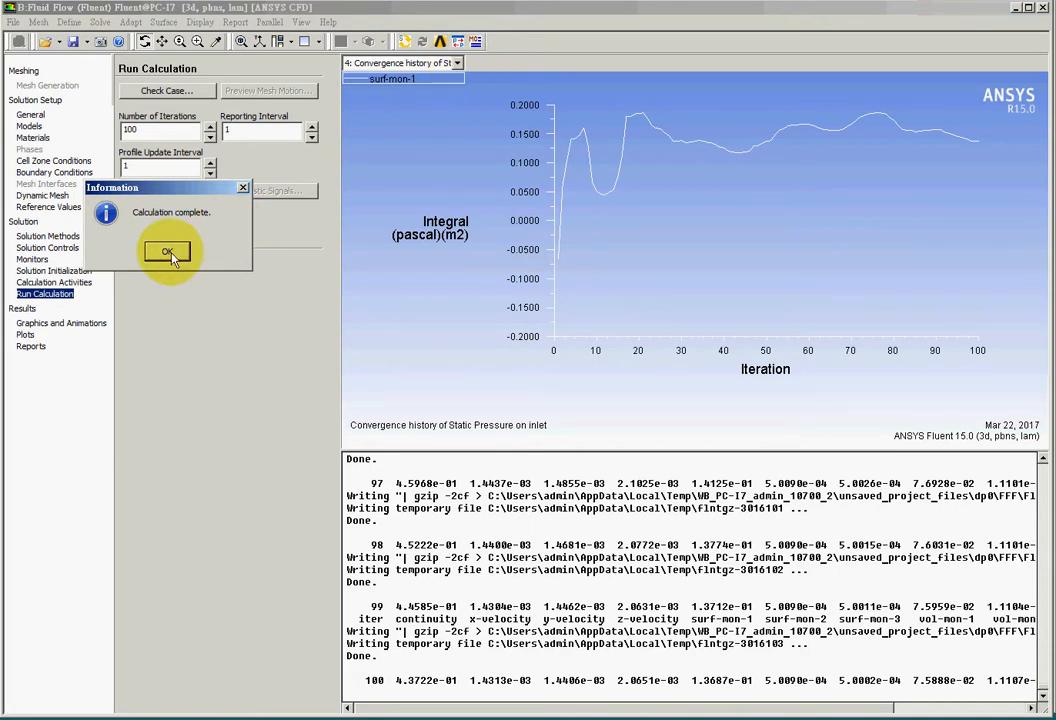
left_click(167, 251)
Examine the convergence histories of static pressure and velocity magnitude for the pipe and inlet, and of velocity magnitude for the outlet
left_click(454, 66)
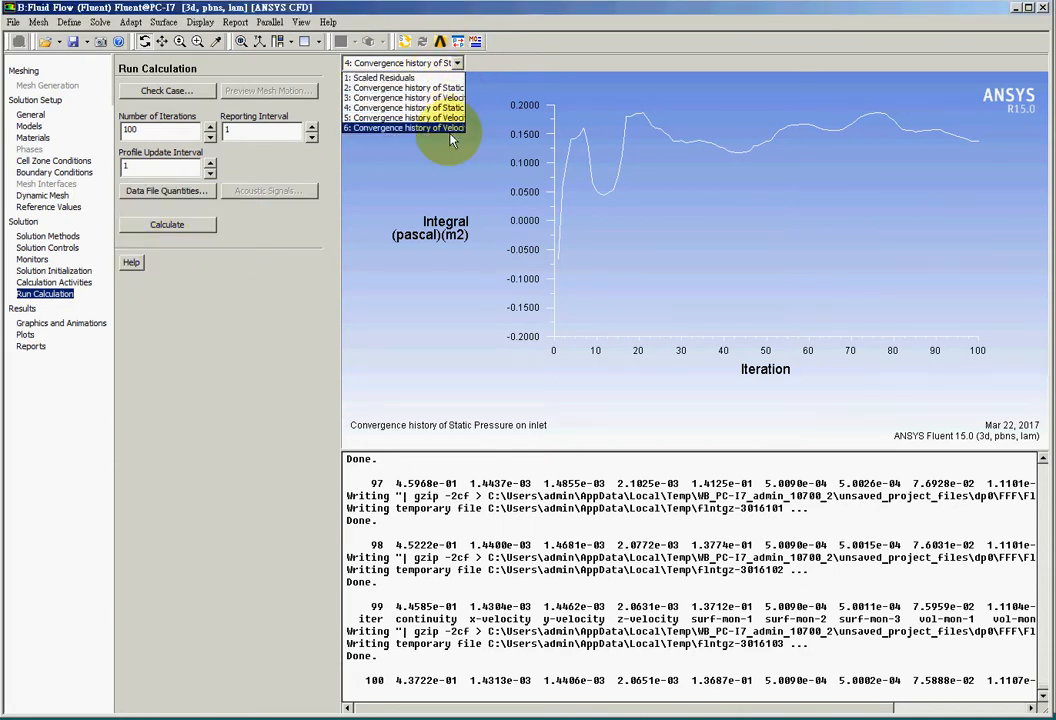
left_click(434, 95)
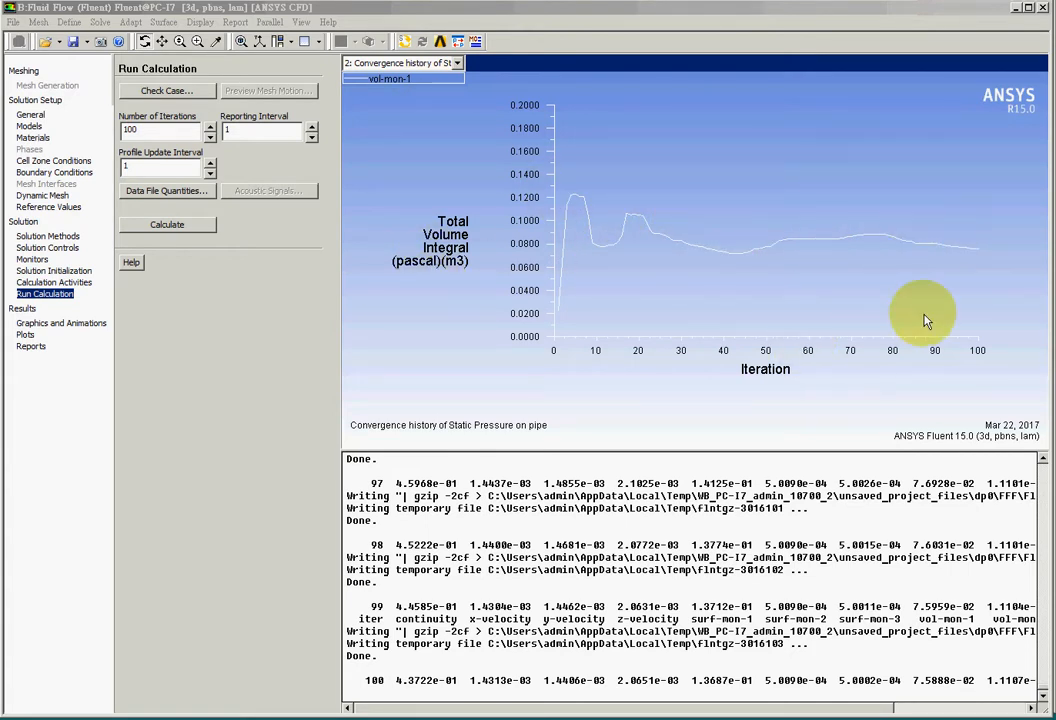
left_click(412, 64)
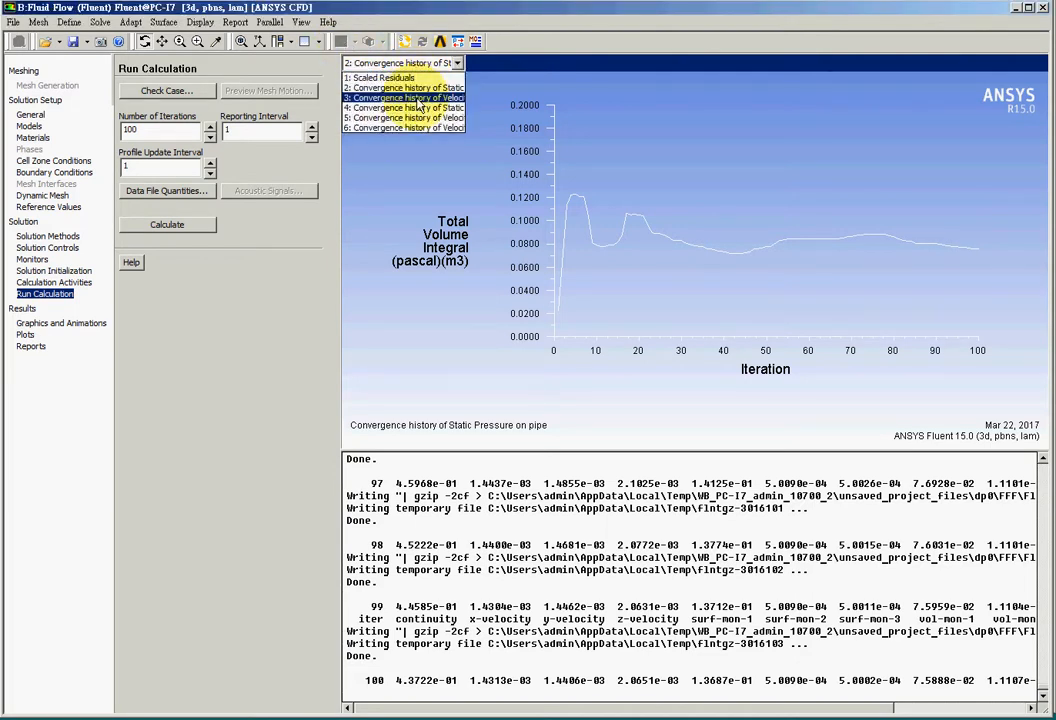
left_click(405, 98)
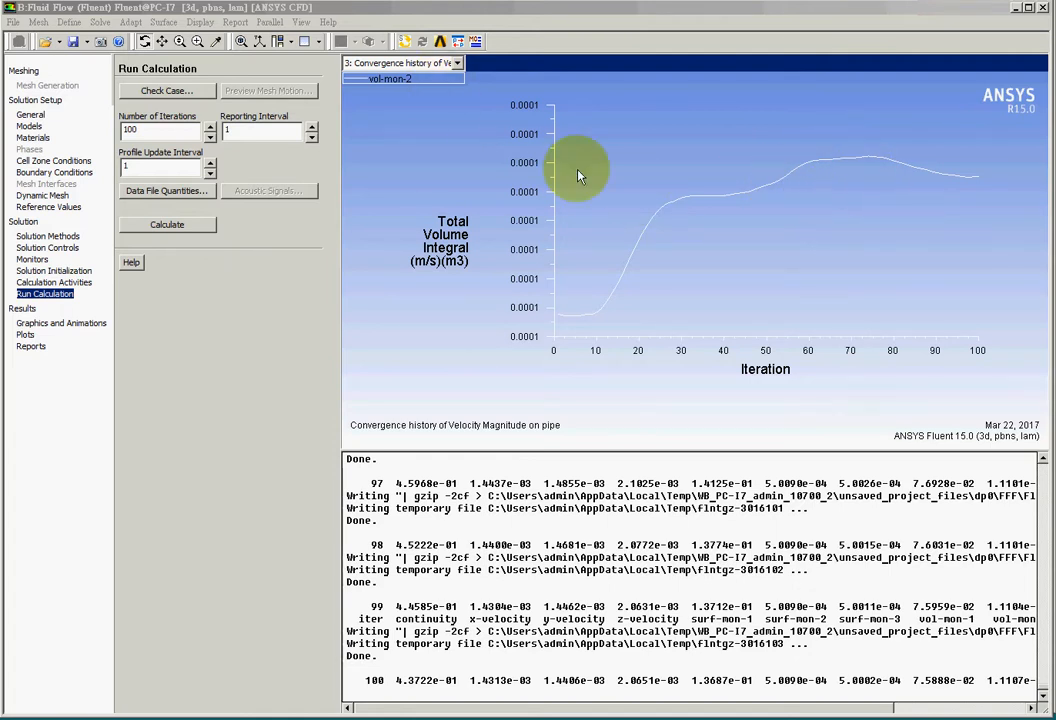
left_click(410, 64)
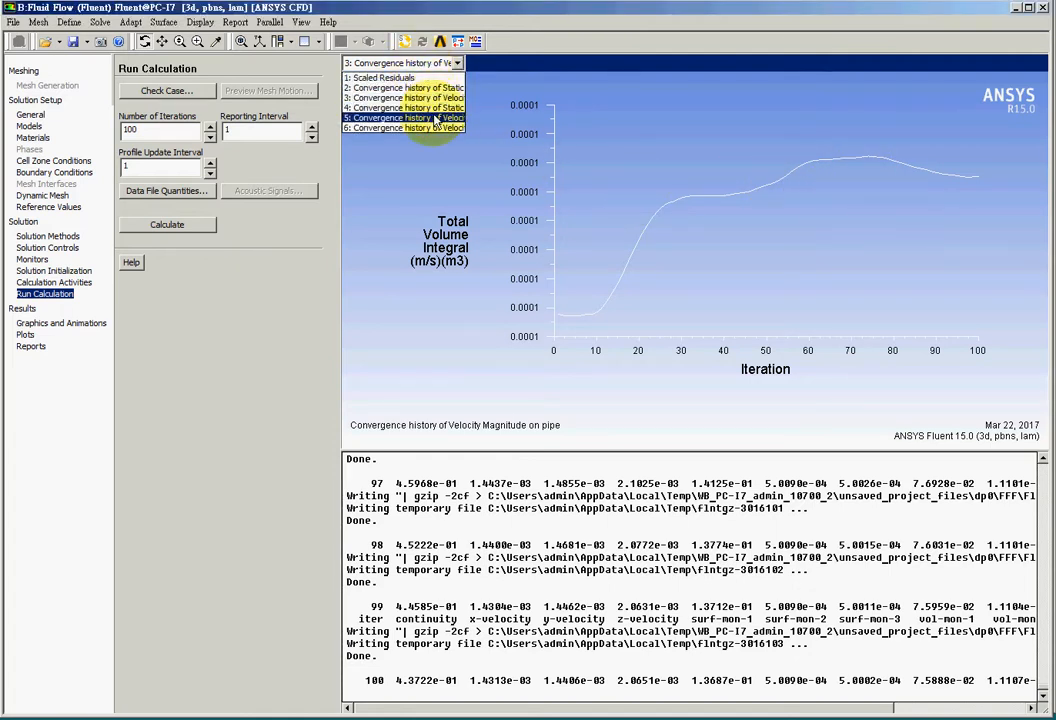
left_click(425, 108)
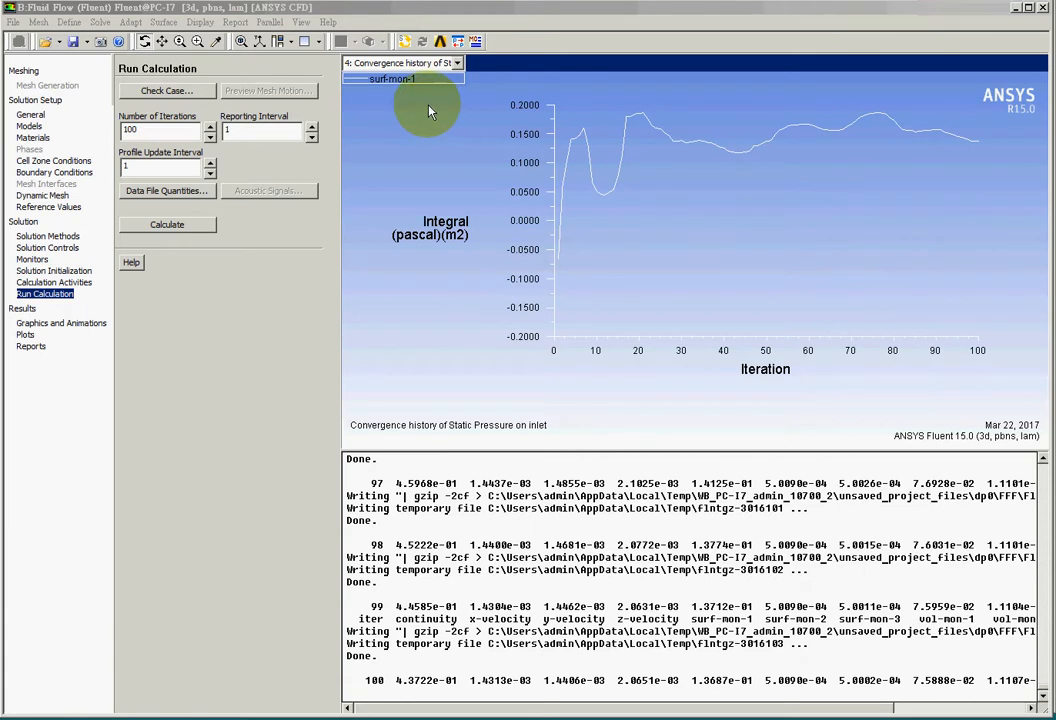
left_click(457, 66)
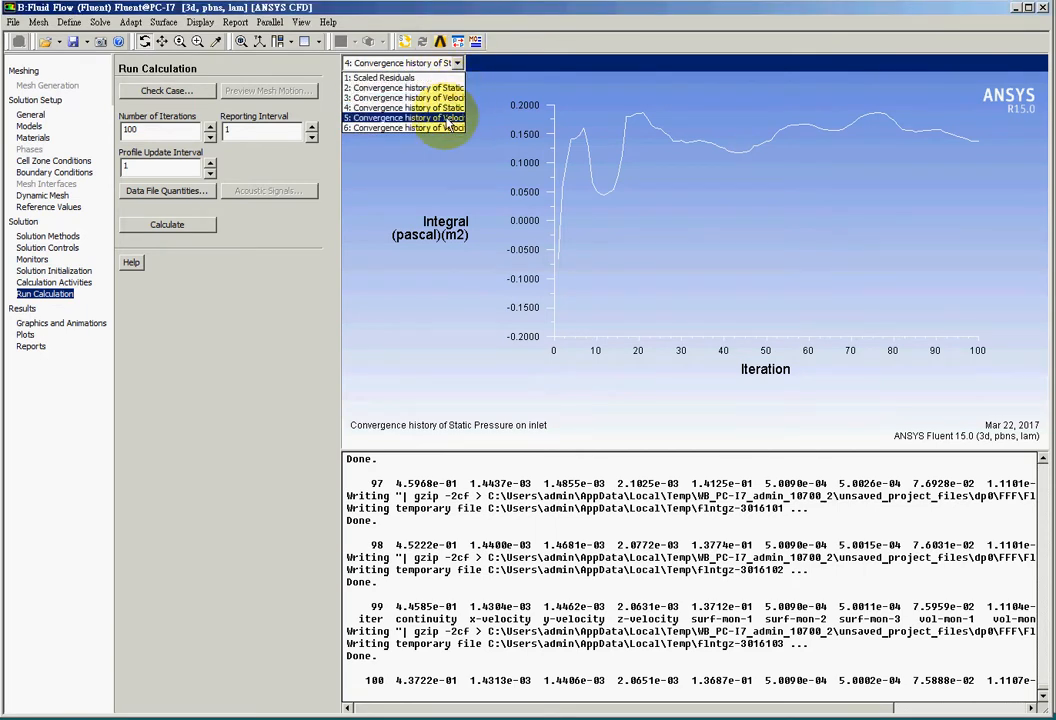
left_click(447, 121)
left_click(457, 63)
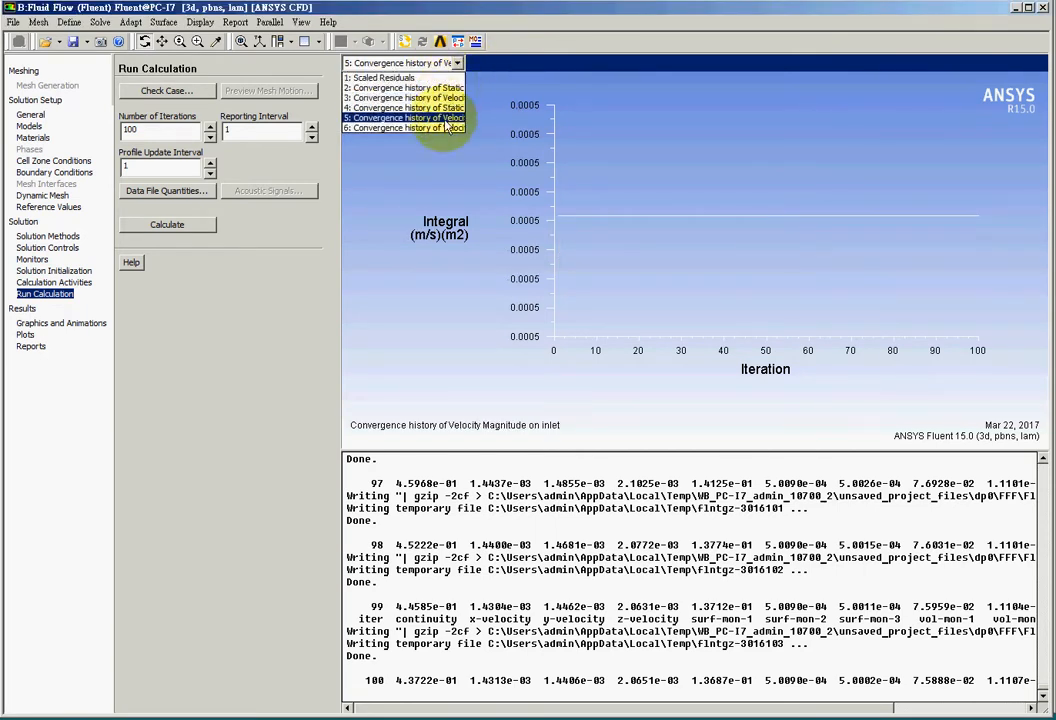
left_click(440, 134)
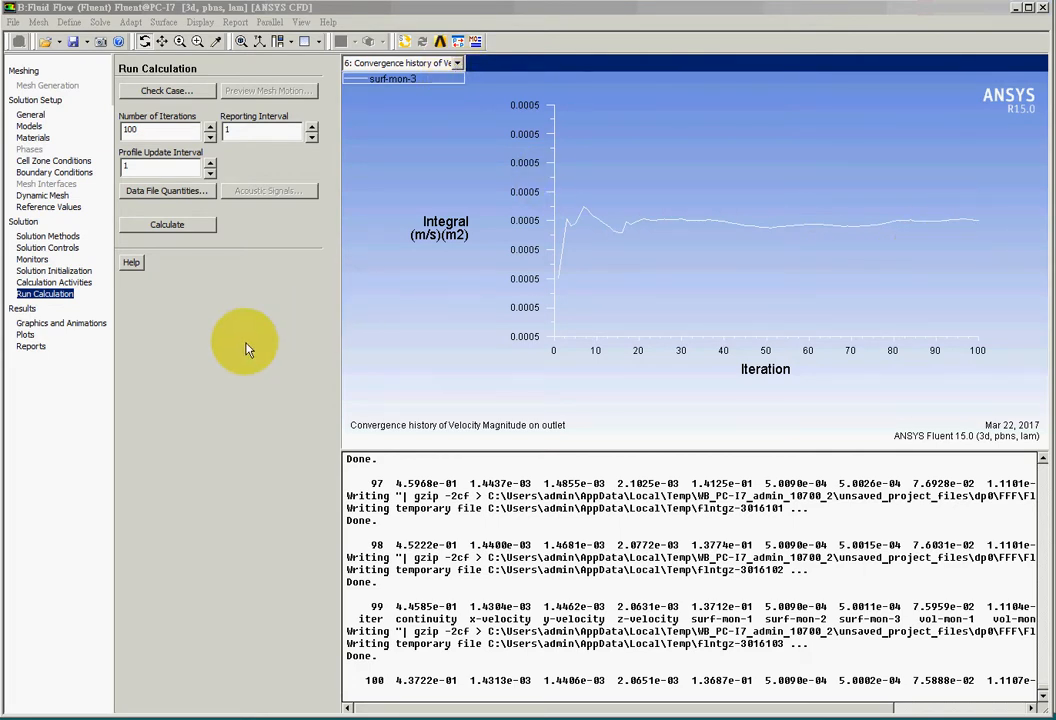
left_click(48, 324)
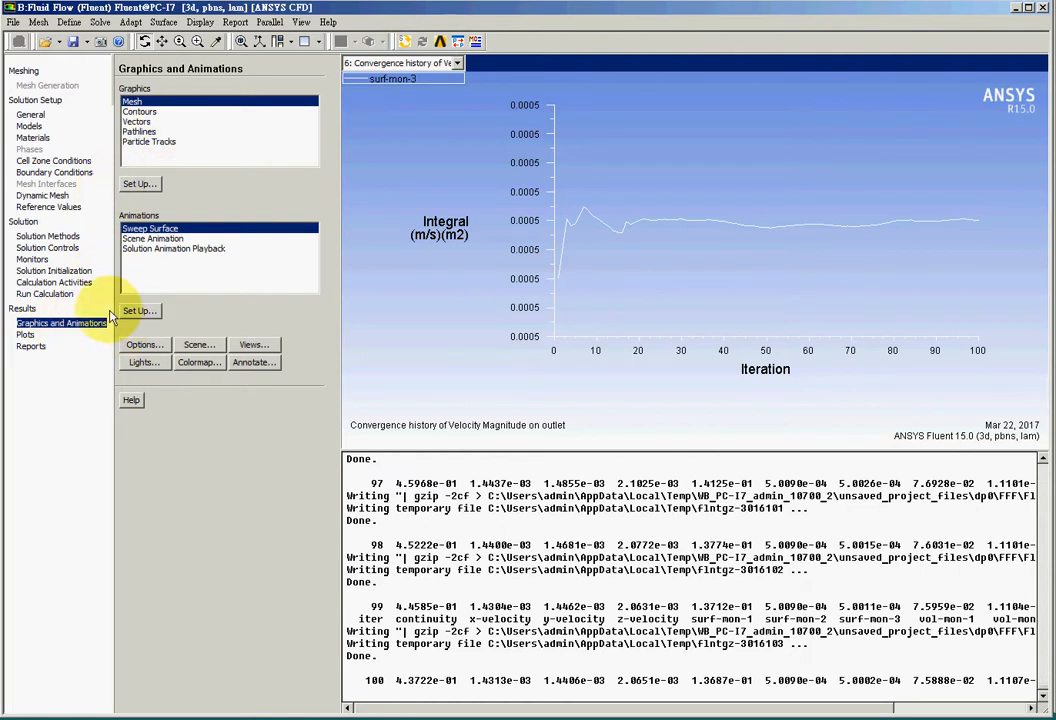
left_click(29, 346)
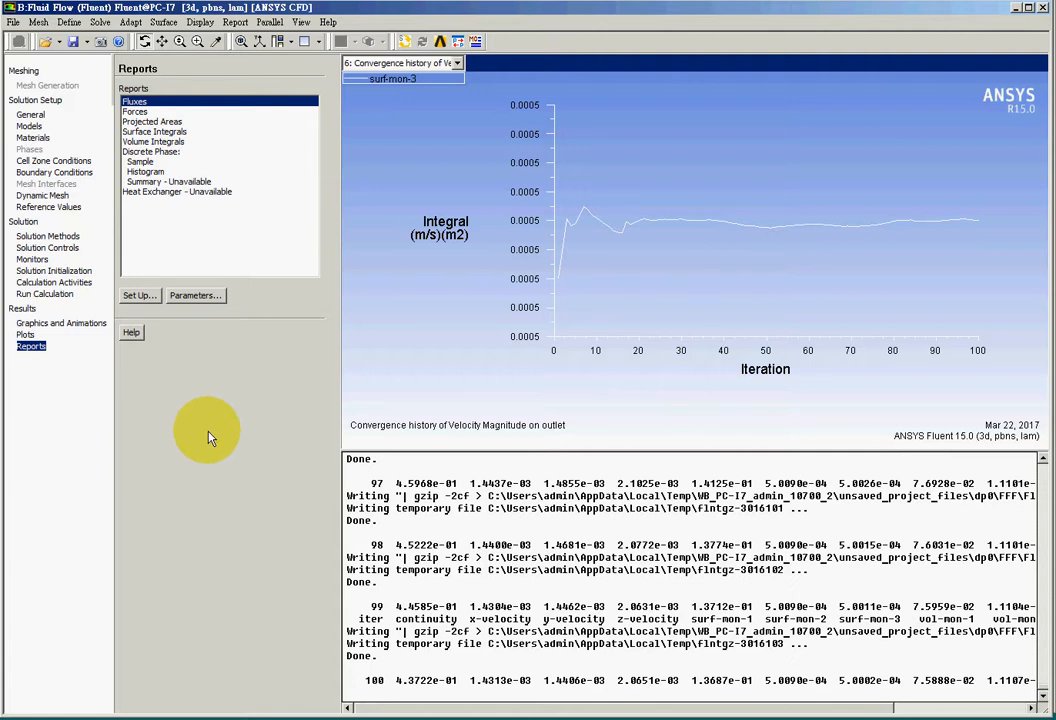
Close Fluent and open the Fluid Flow system's Results in CFD-Post from Workbench
left_click(1045, 8)
left_click(490, 393)
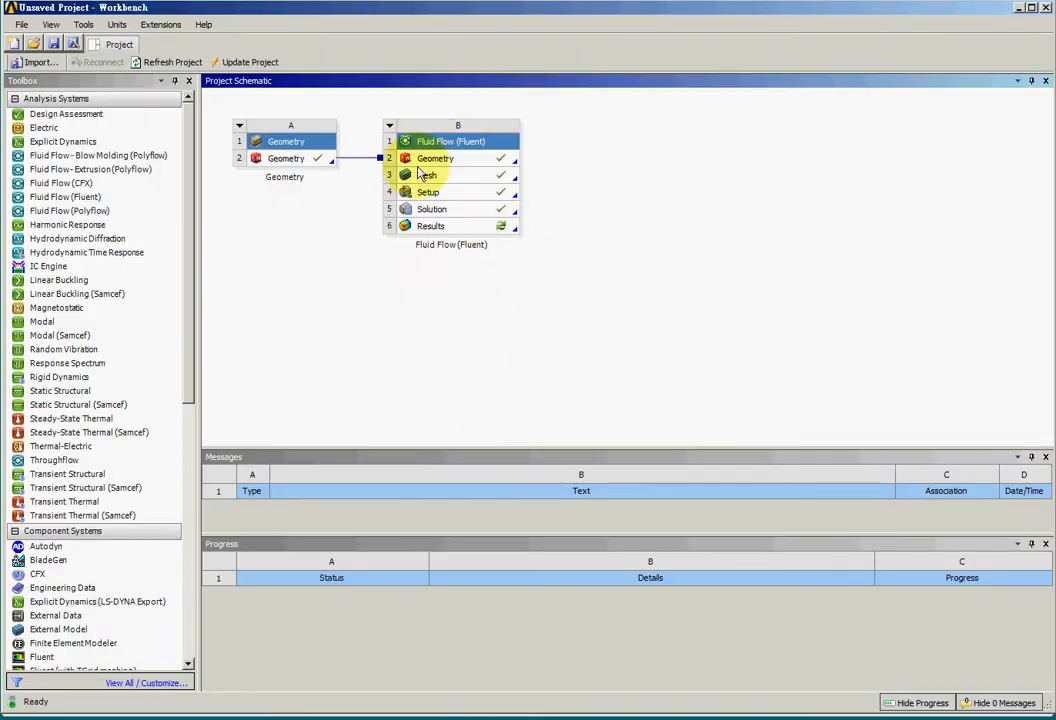
right_click(455, 226)
left_click(519, 240)
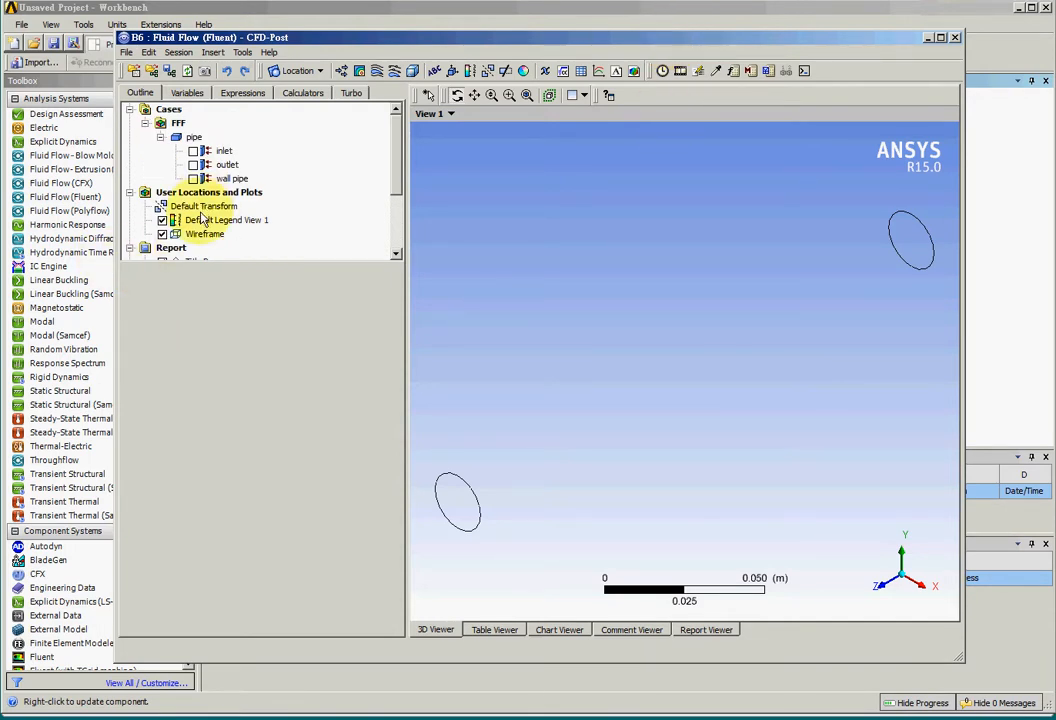
Create a contour plot of Pressure on the inlet with the global range and 11 contours
right_click(359, 75)
left_click(386, 38)
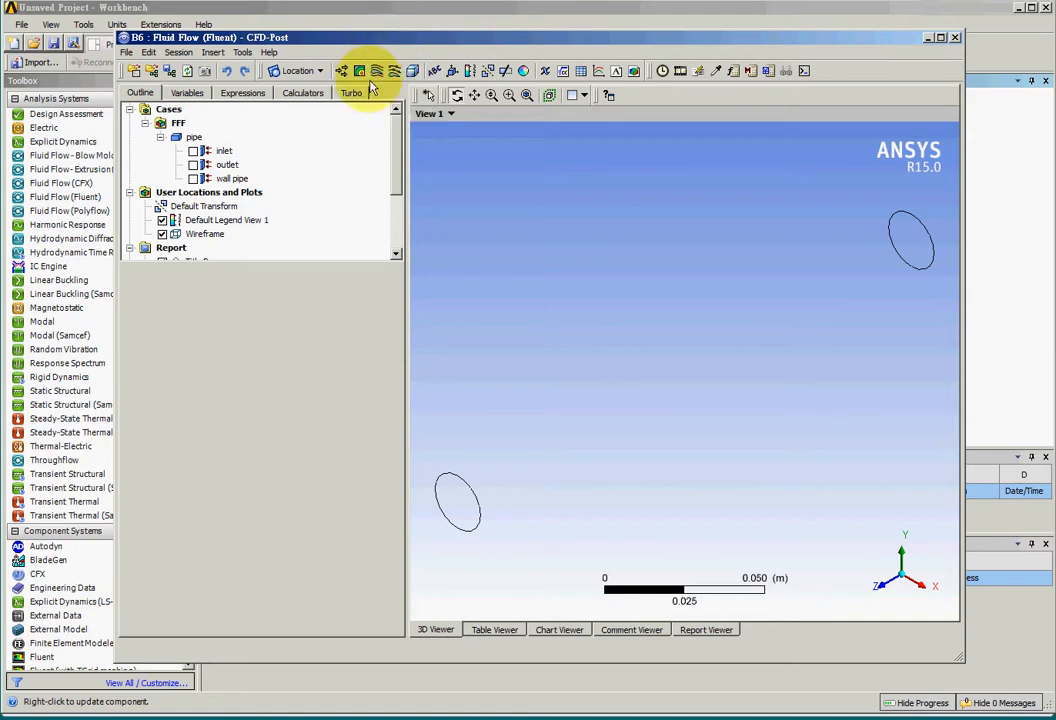
left_click(359, 72)
left_click(397, 134)
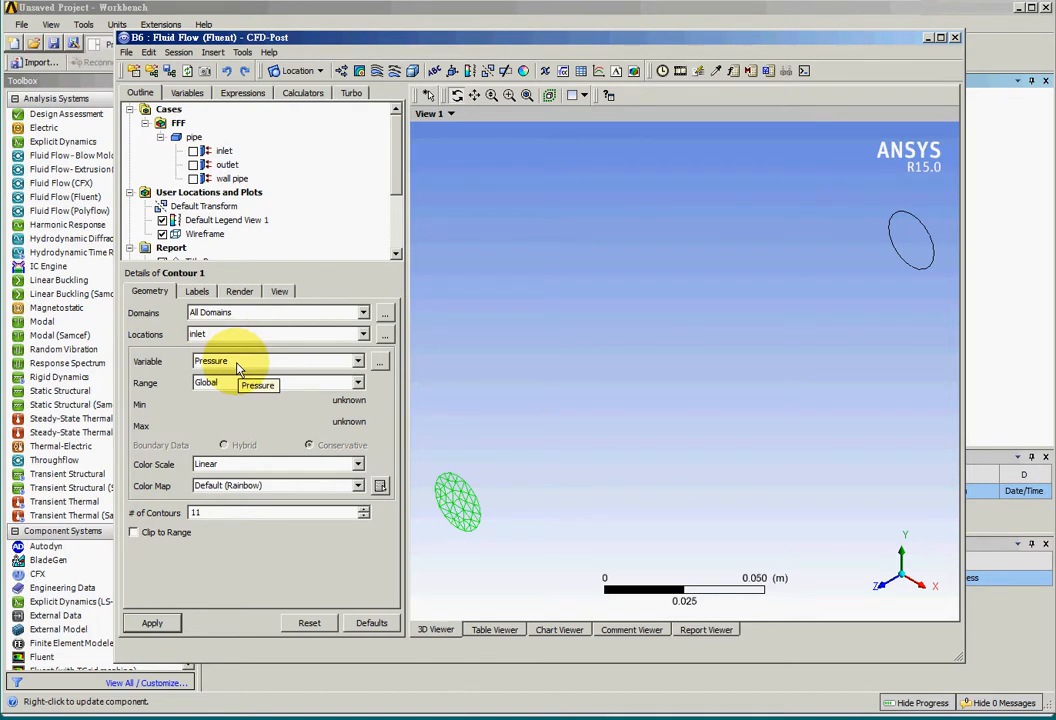
left_click(152, 623)
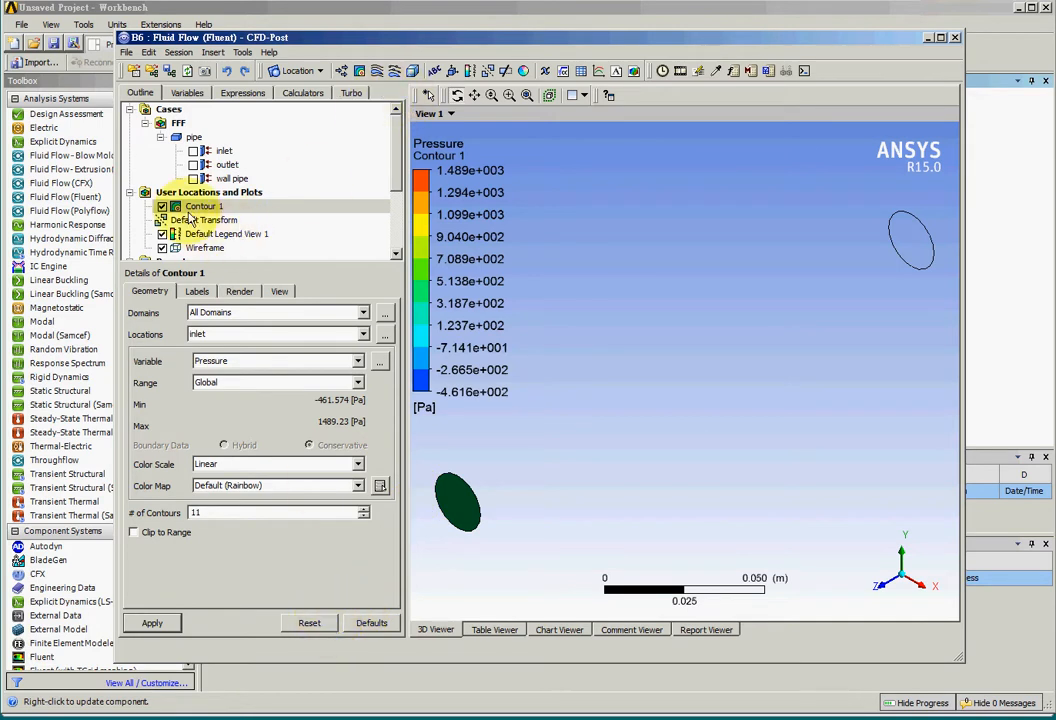
Create a second contour plot showing Pressure on the outlet with the global range and 11 contours
left_click(359, 70)
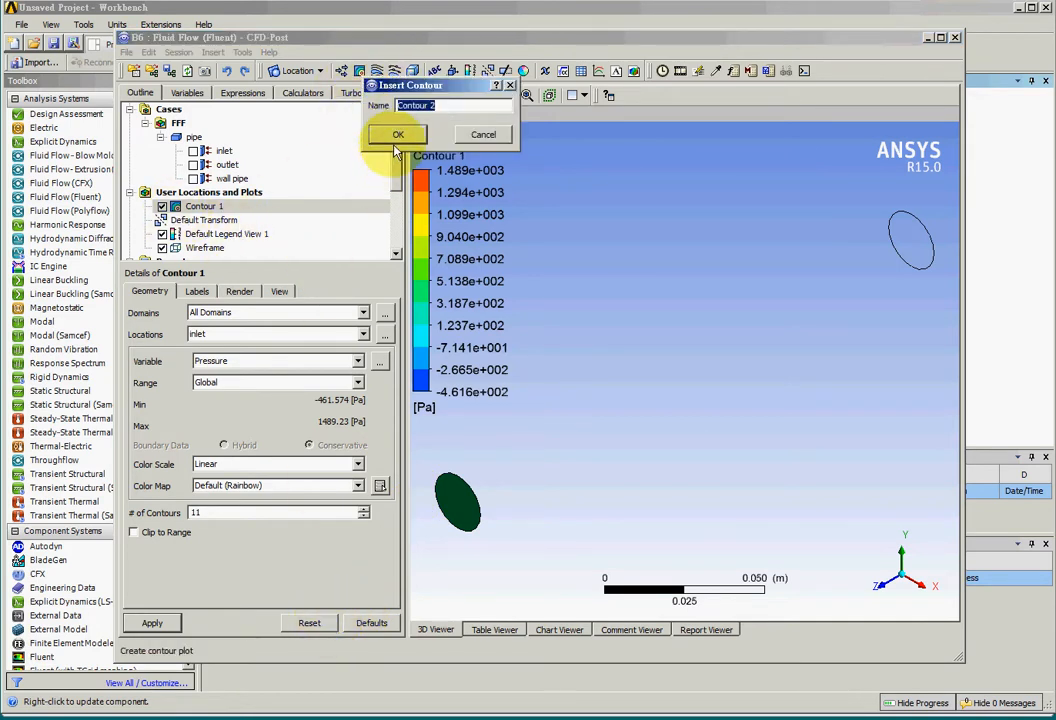
left_click(400, 137)
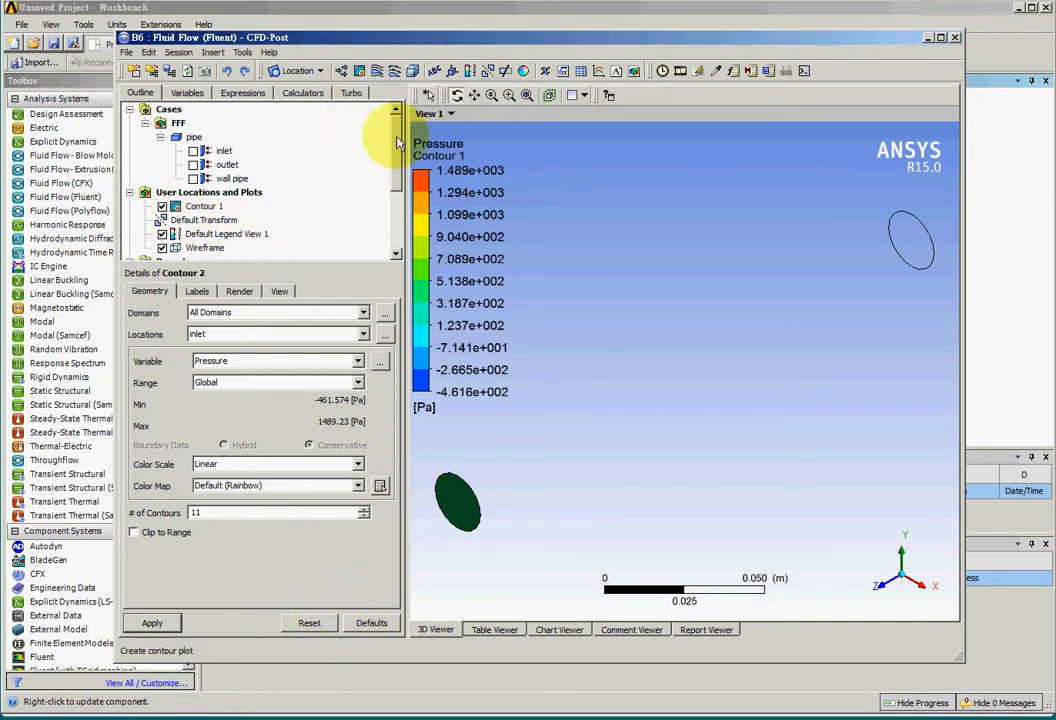
left_click(215, 335)
left_click(208, 360)
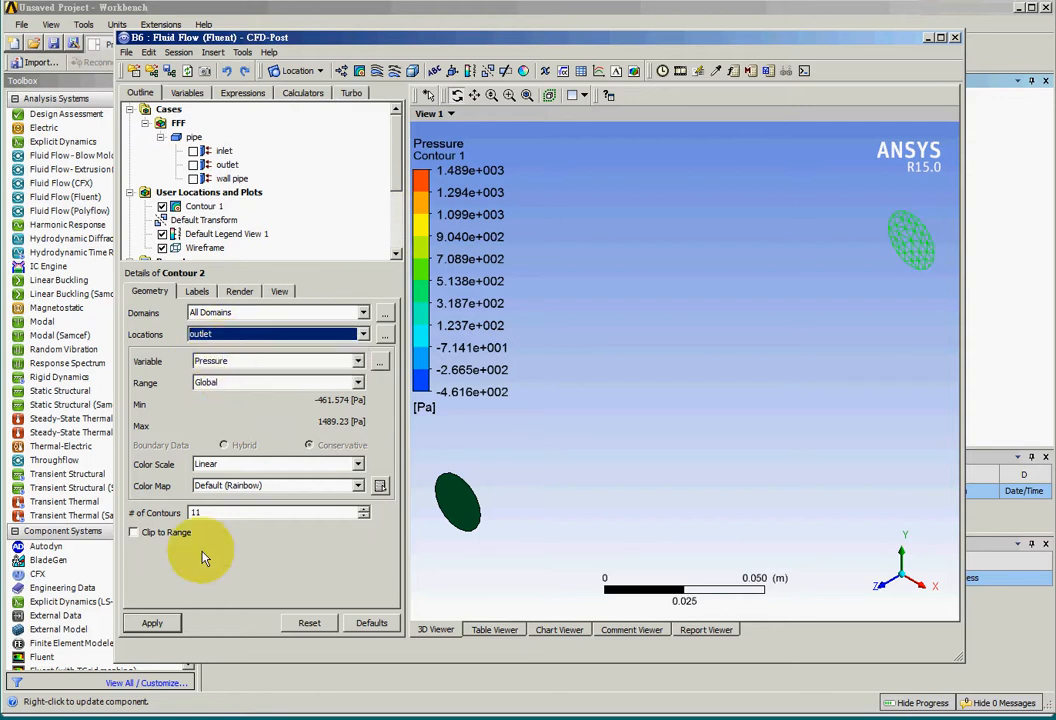
left_click(153, 624)
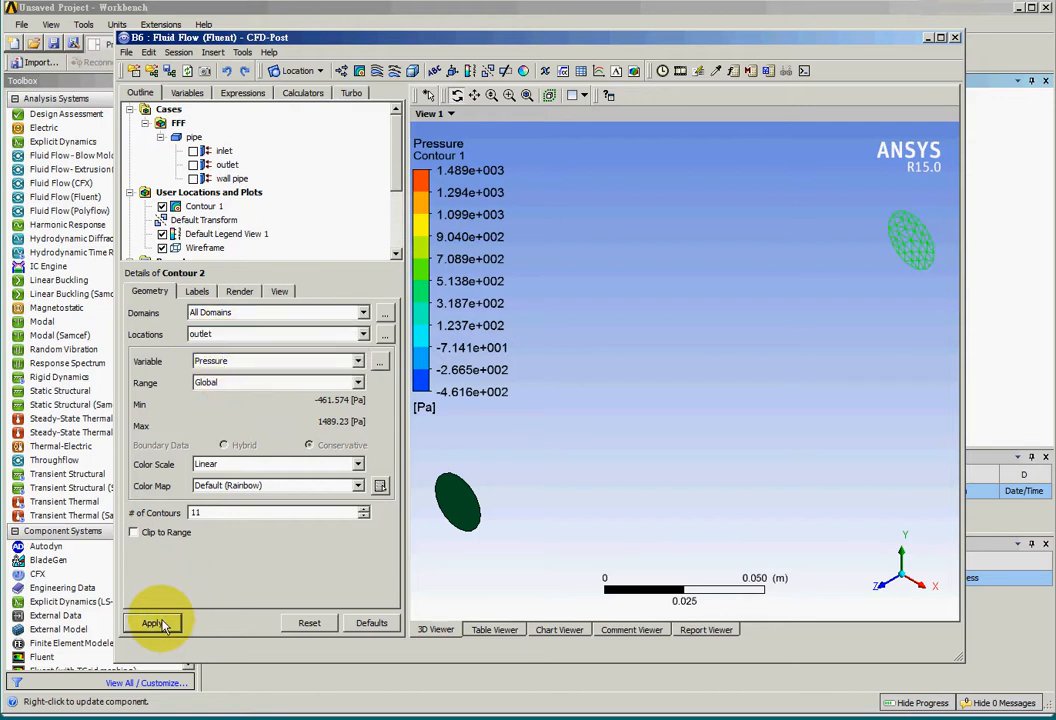
Create a third contour plot showing Pressure on wall pipe with the global range and 11 contours
left_click(359, 70)
left_click(400, 129)
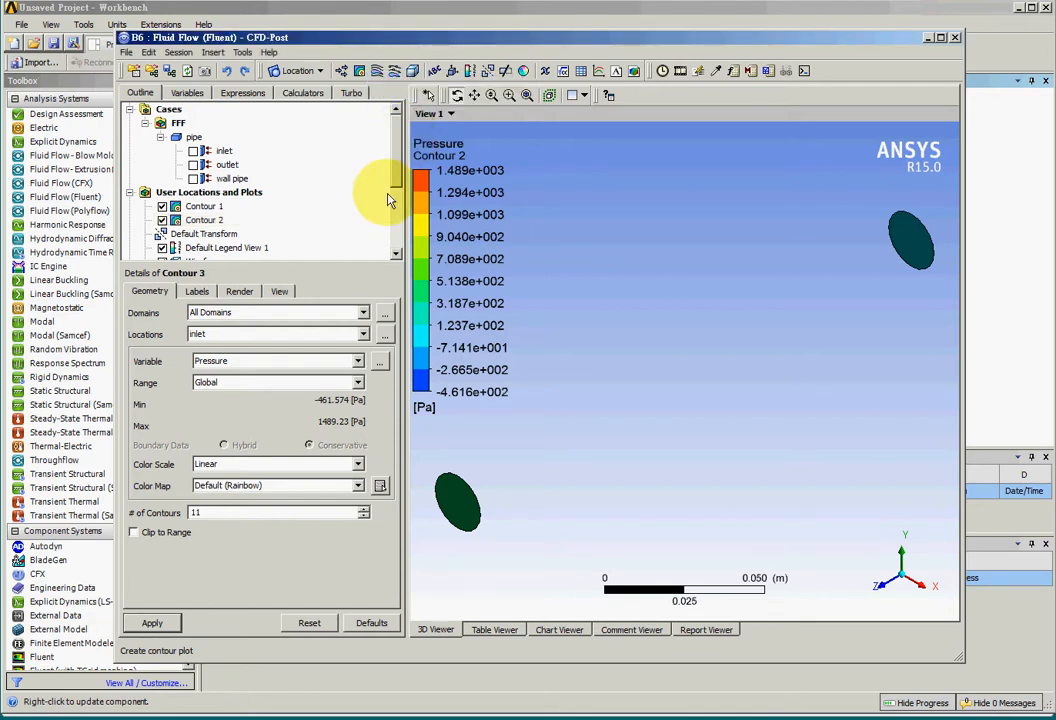
left_click(228, 337)
left_click(230, 367)
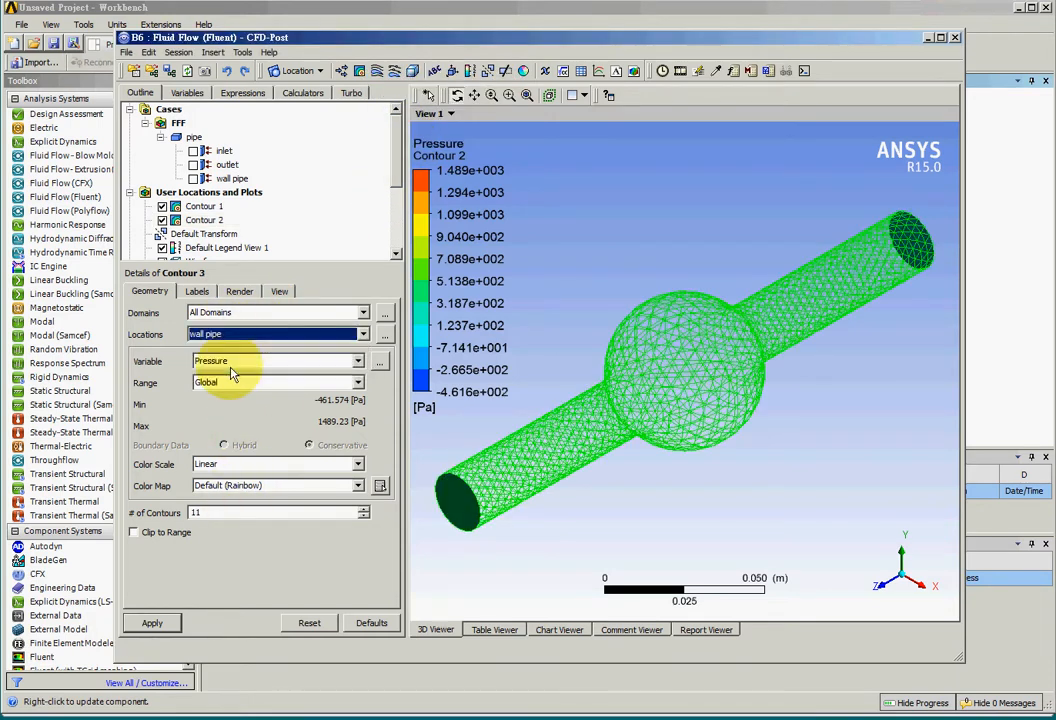
left_click(152, 623)
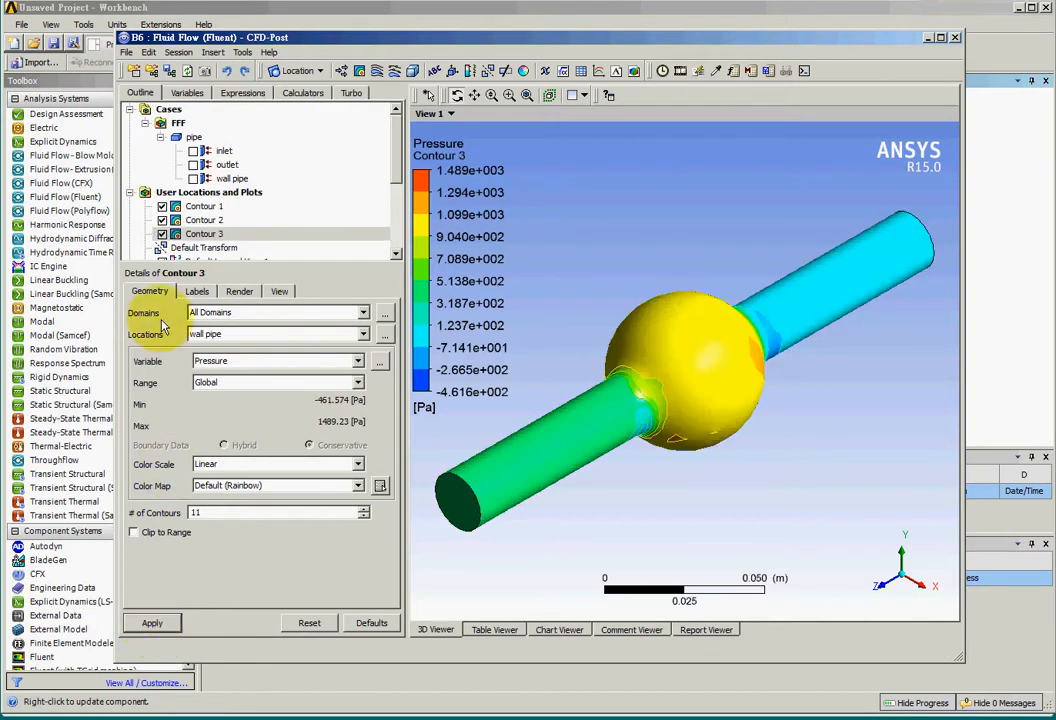
left_click_drag(617, 618, 480, 400)
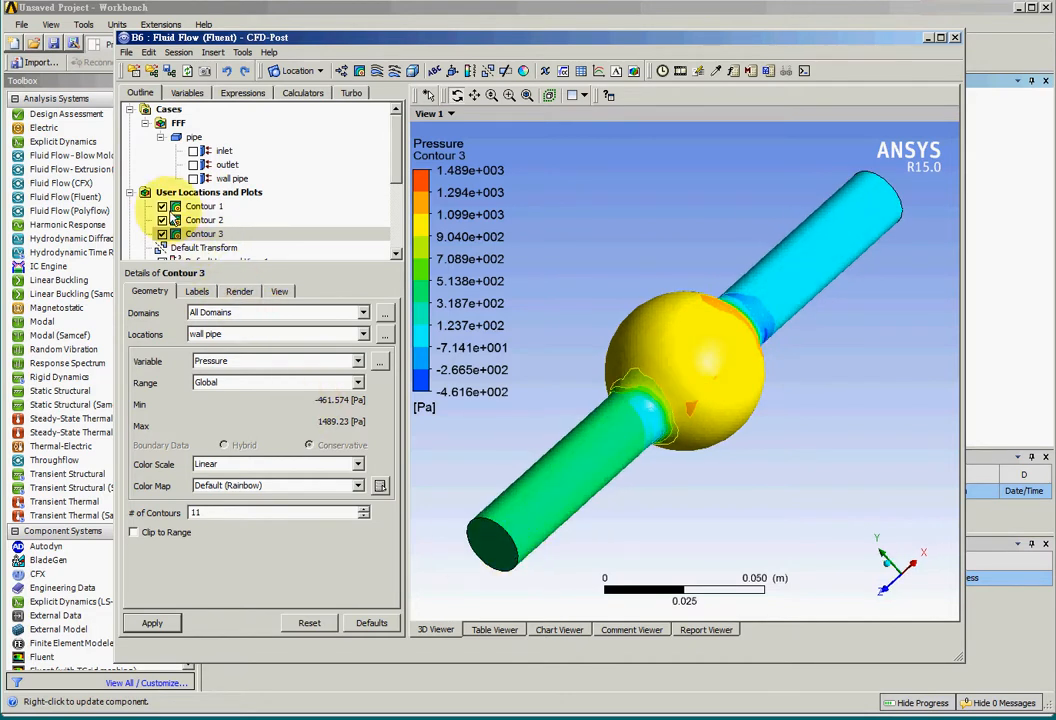
Hide the three pressure plots, Contour 1, Contour 2 and Contour 3, from the 3D view
left_click(165, 207)
left_click(162, 207)
left_click(162, 220)
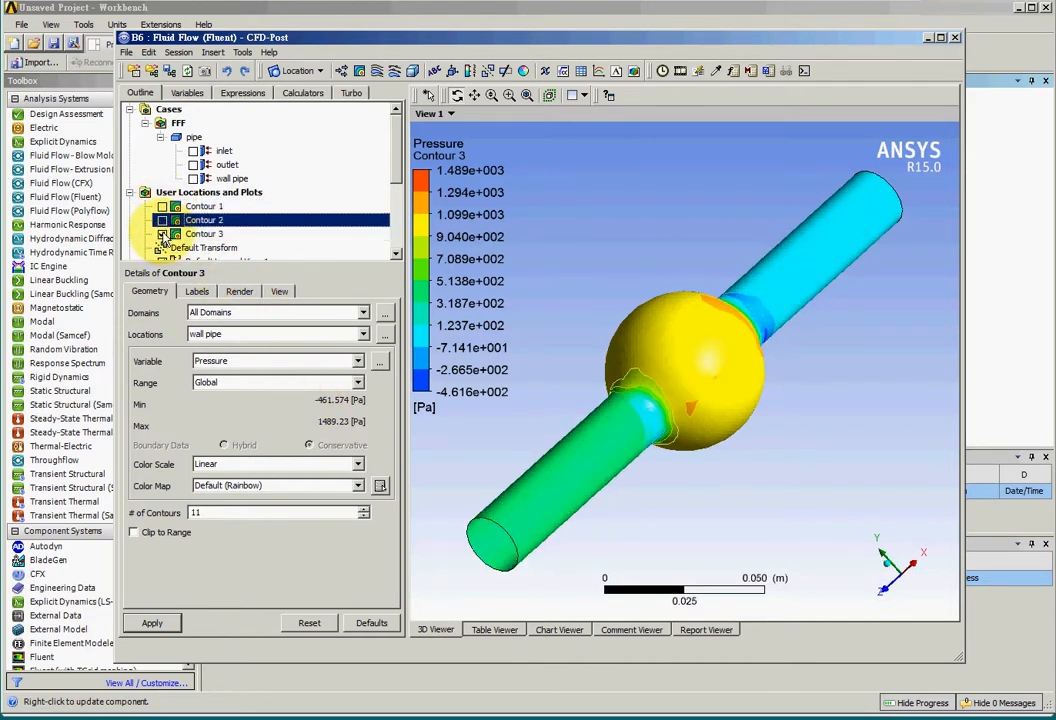
left_click(162, 234)
Create a contour plot of Velocity on the inlet with the global range and 11 contours
left_click(359, 71)
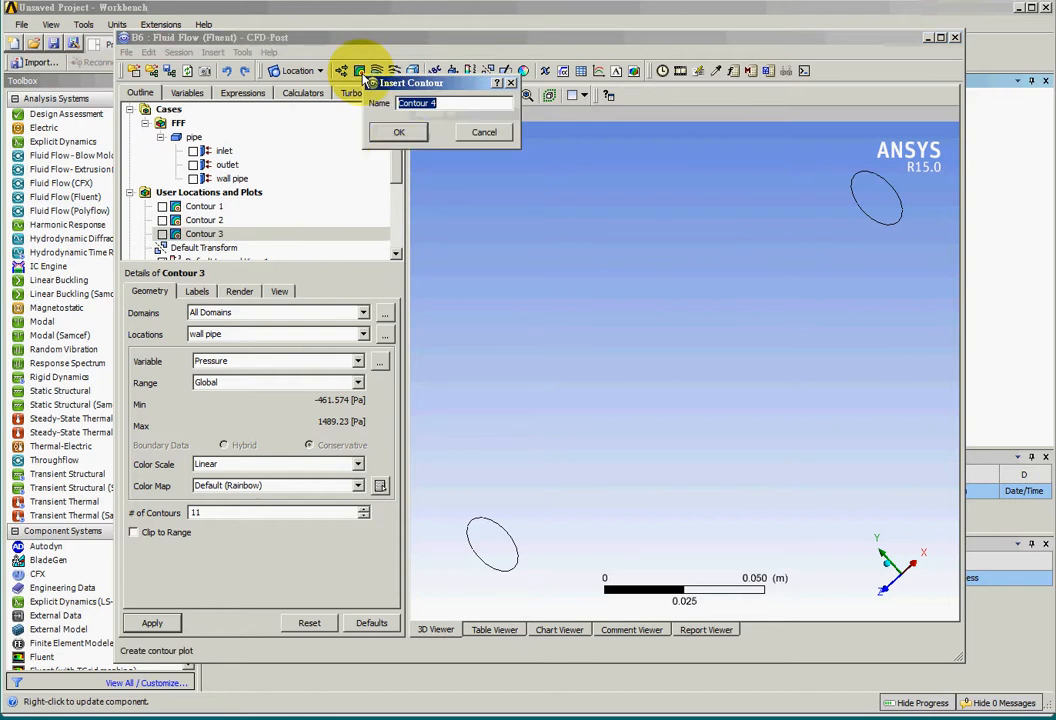
left_click(399, 132)
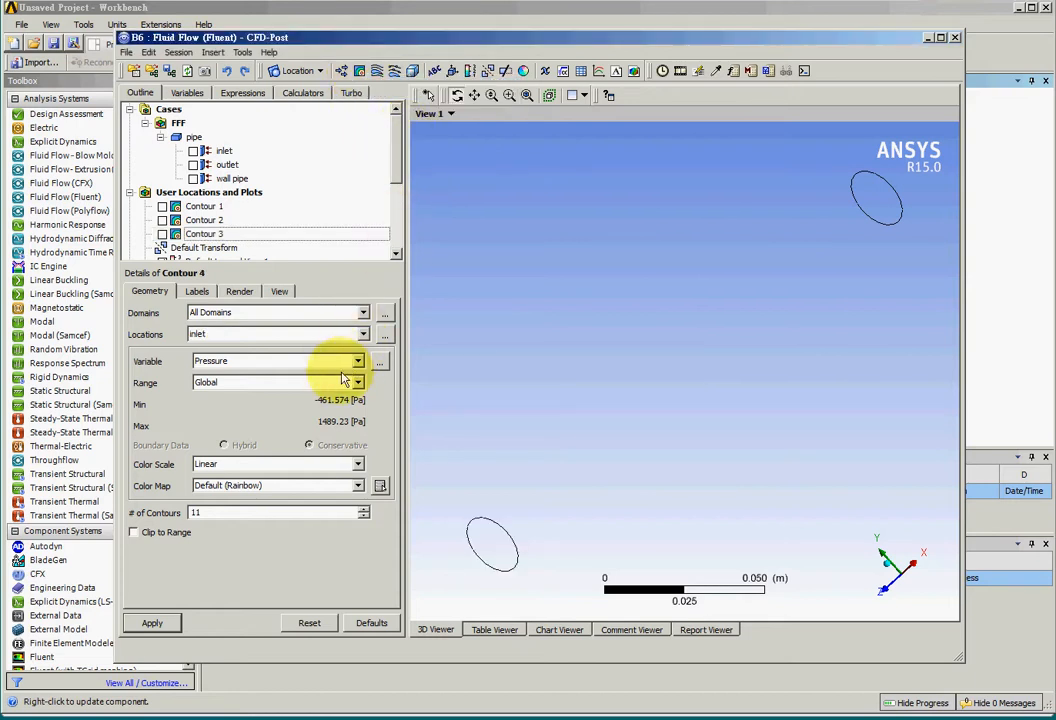
left_click(250, 361)
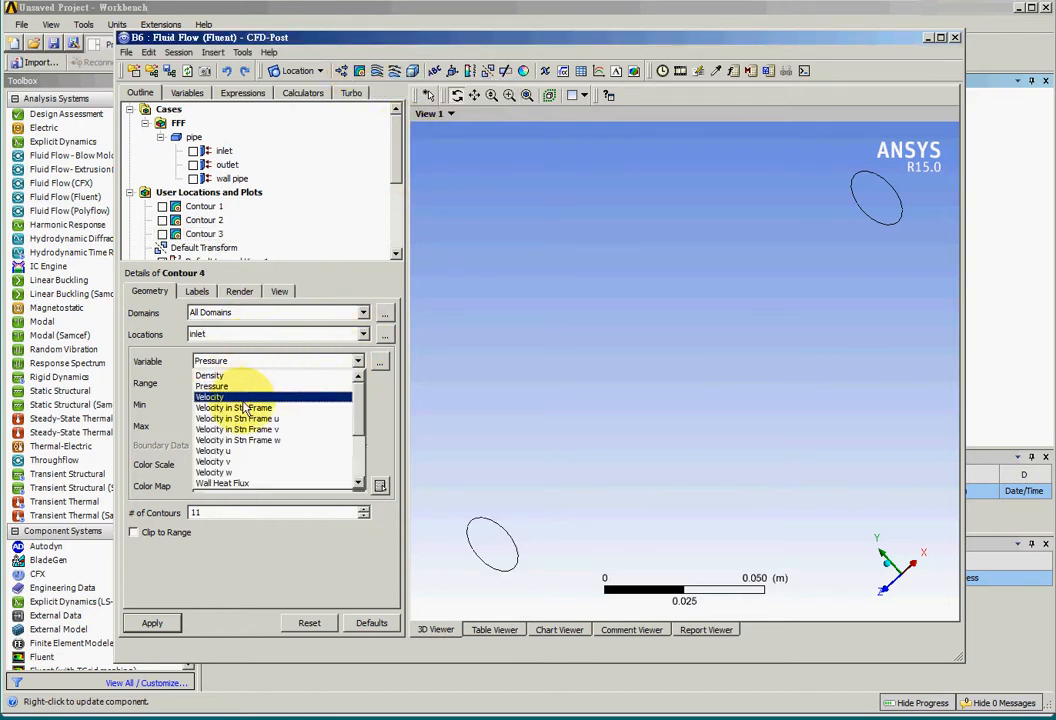
left_click(240, 398)
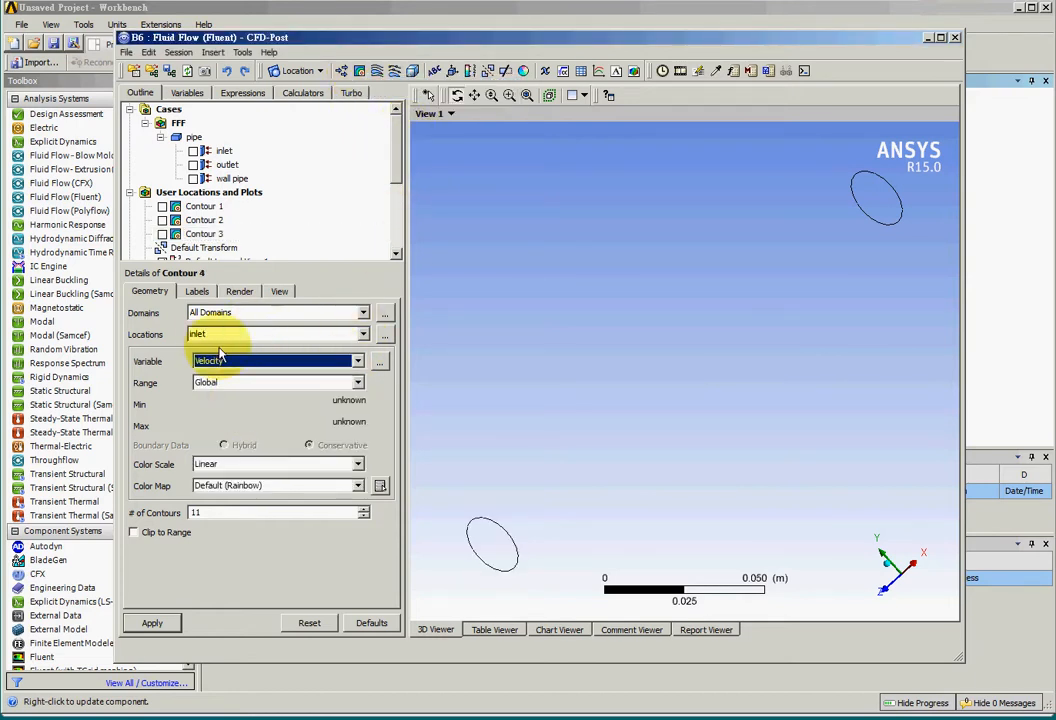
left_click(152, 623)
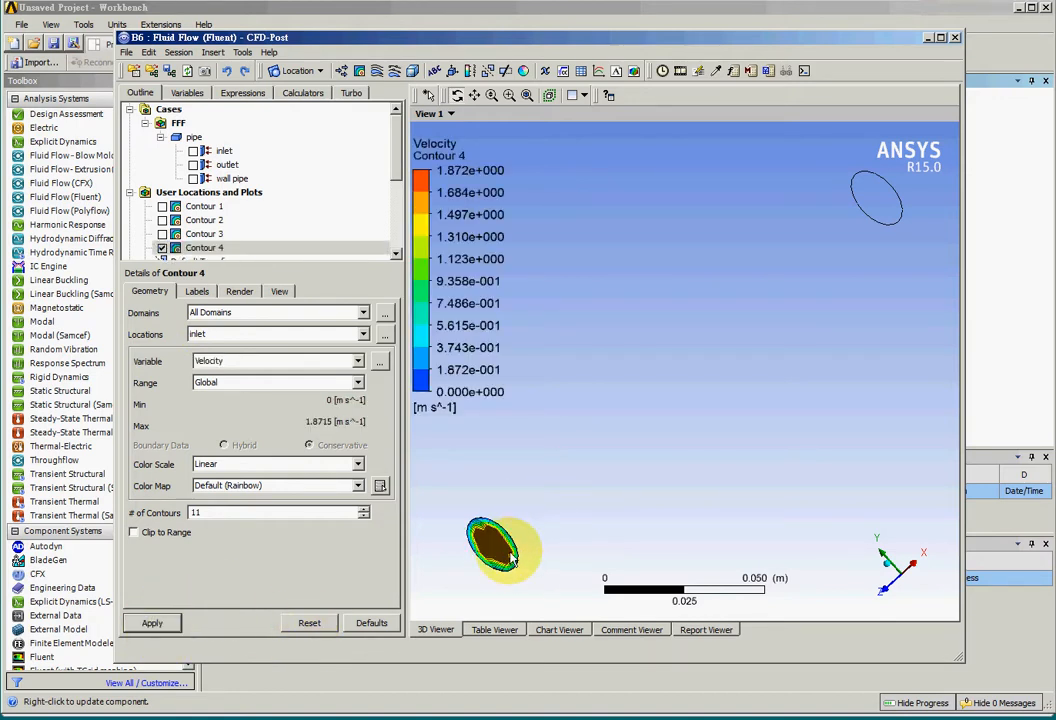
Create another contour plot showing Velocity on the outlet with the global range and 11 contours
left_click(358, 69)
left_click(396, 127)
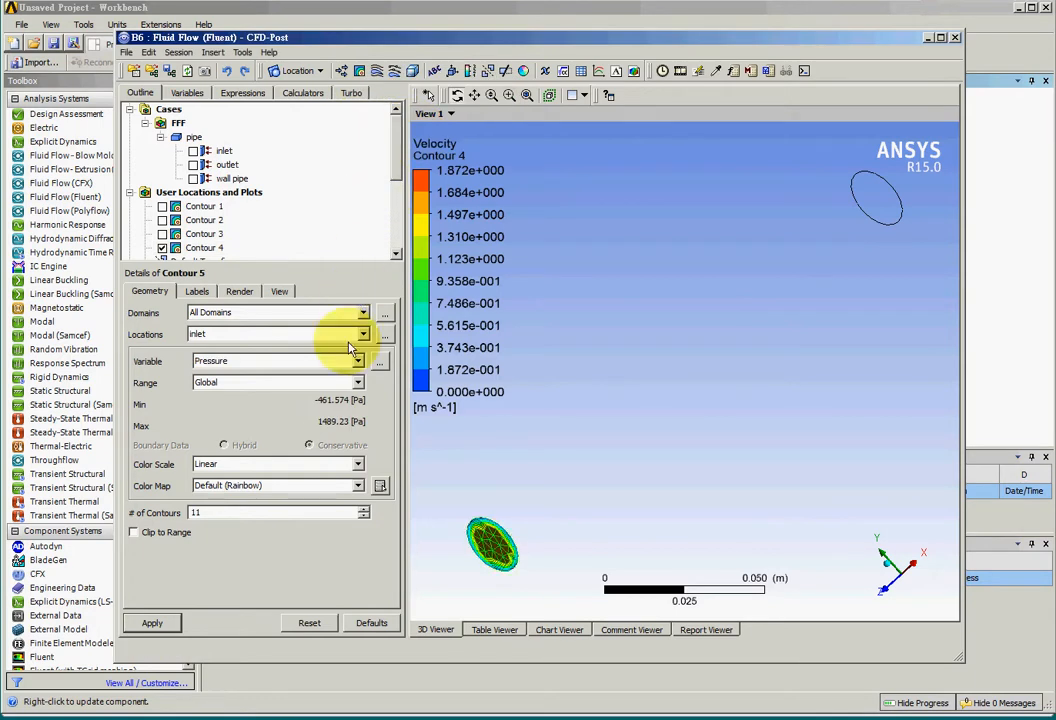
left_click(247, 334)
left_click(236, 358)
left_click(242, 361)
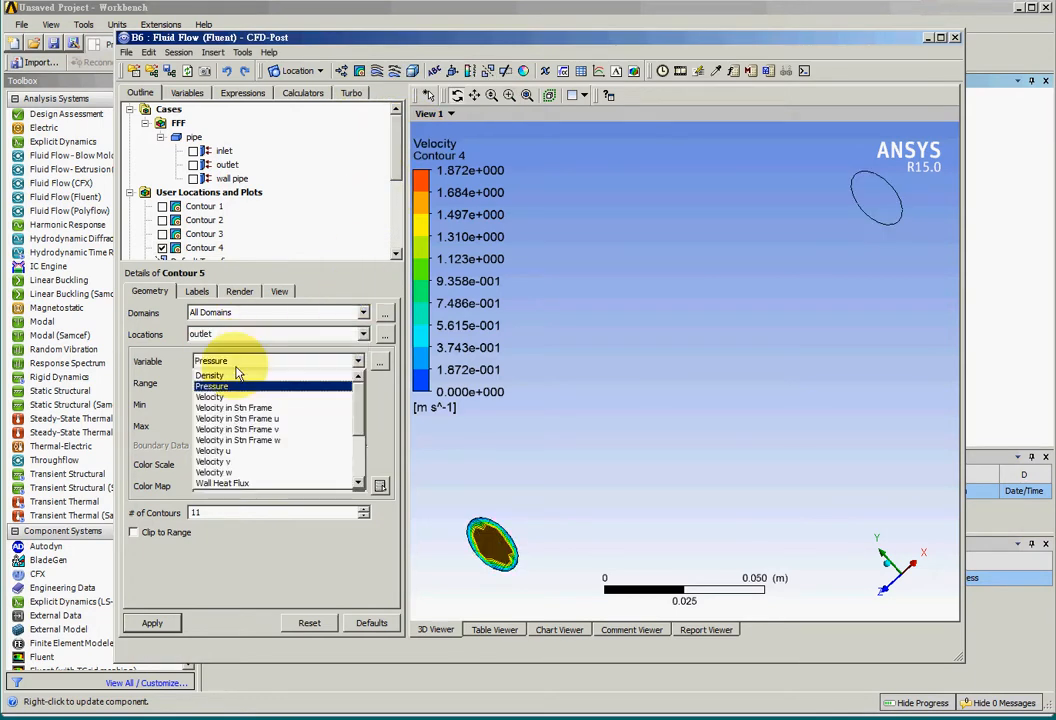
left_click(237, 397)
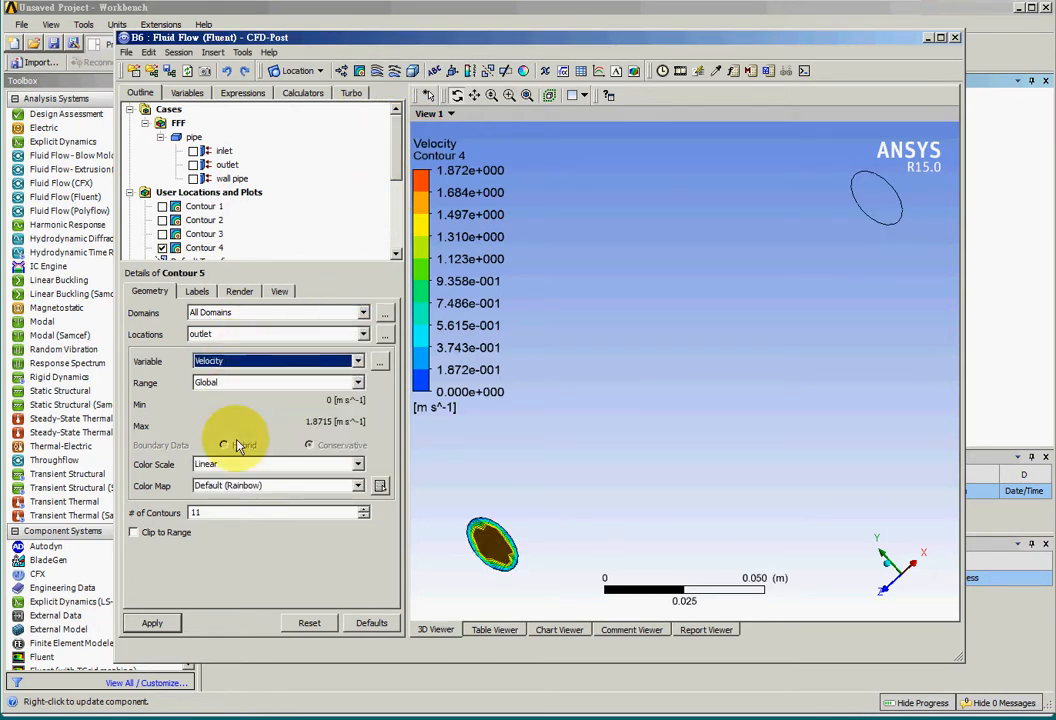
left_click(152, 623)
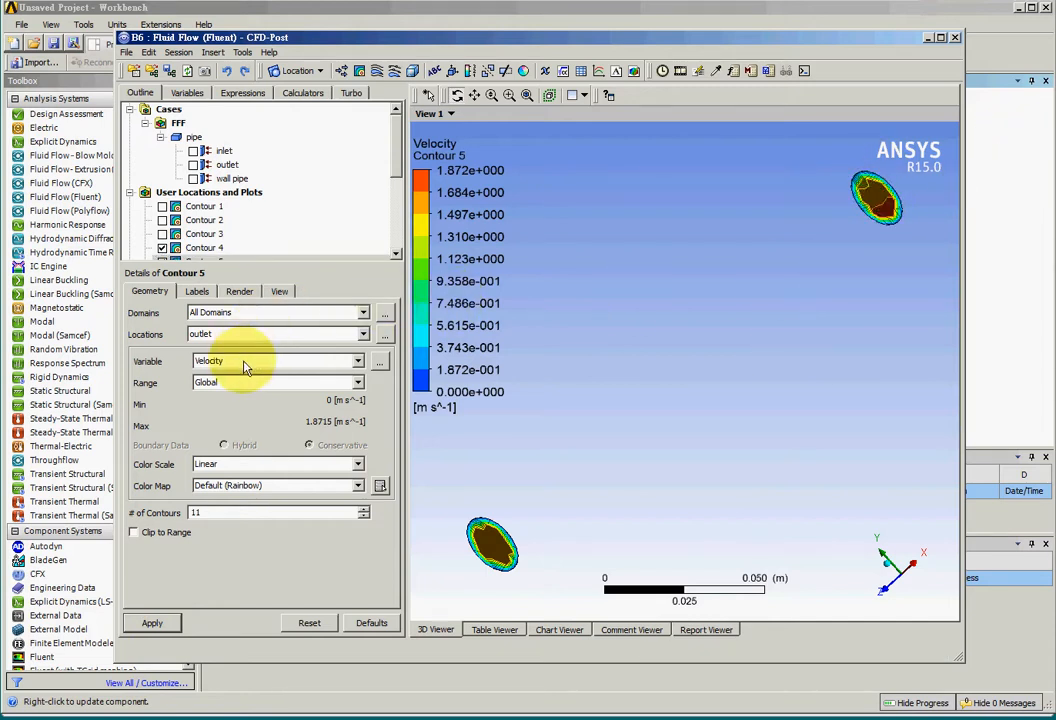
Create a contour plot of Velocity on wall pipe with the global range and 11 contours
left_click(359, 73)
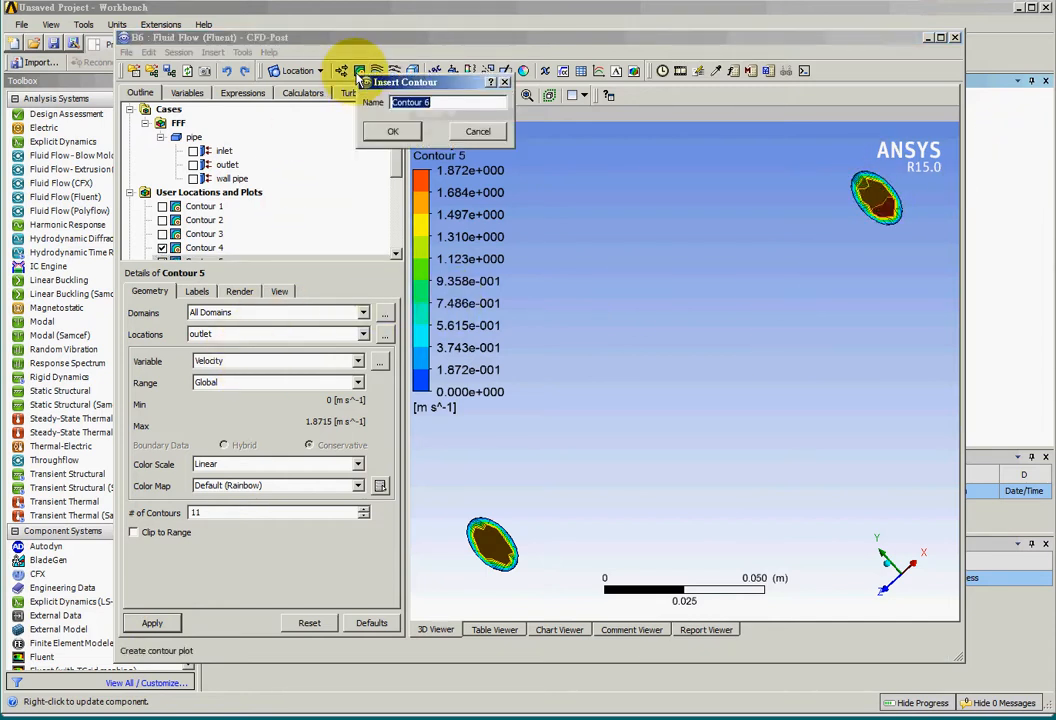
left_click(399, 138)
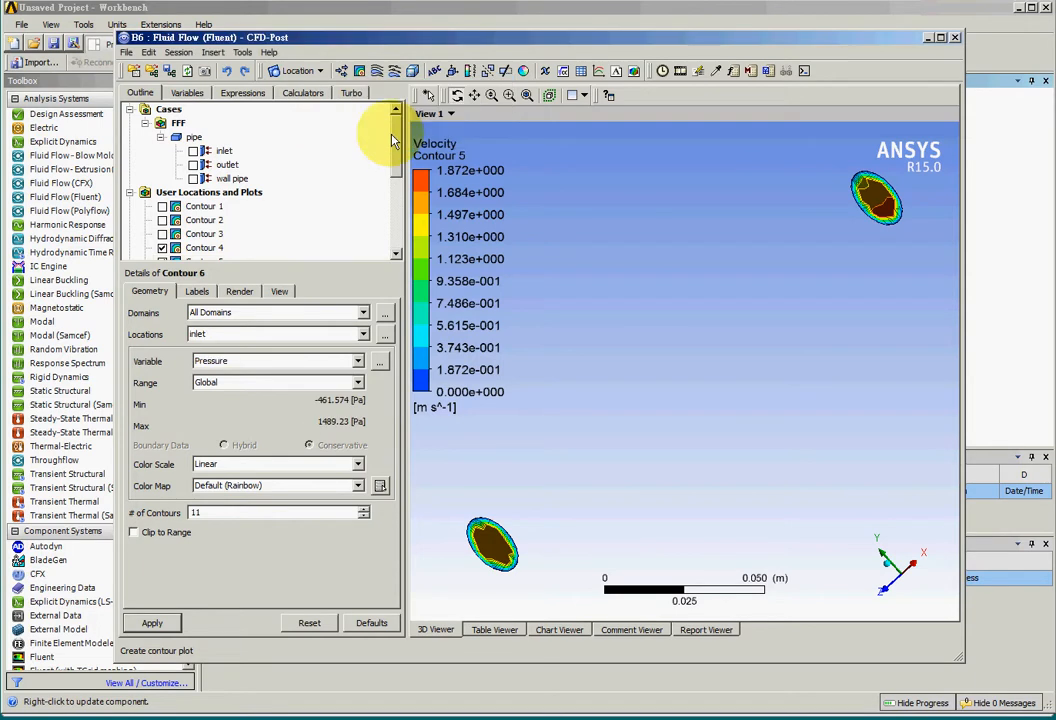
left_click(234, 339)
left_click(230, 370)
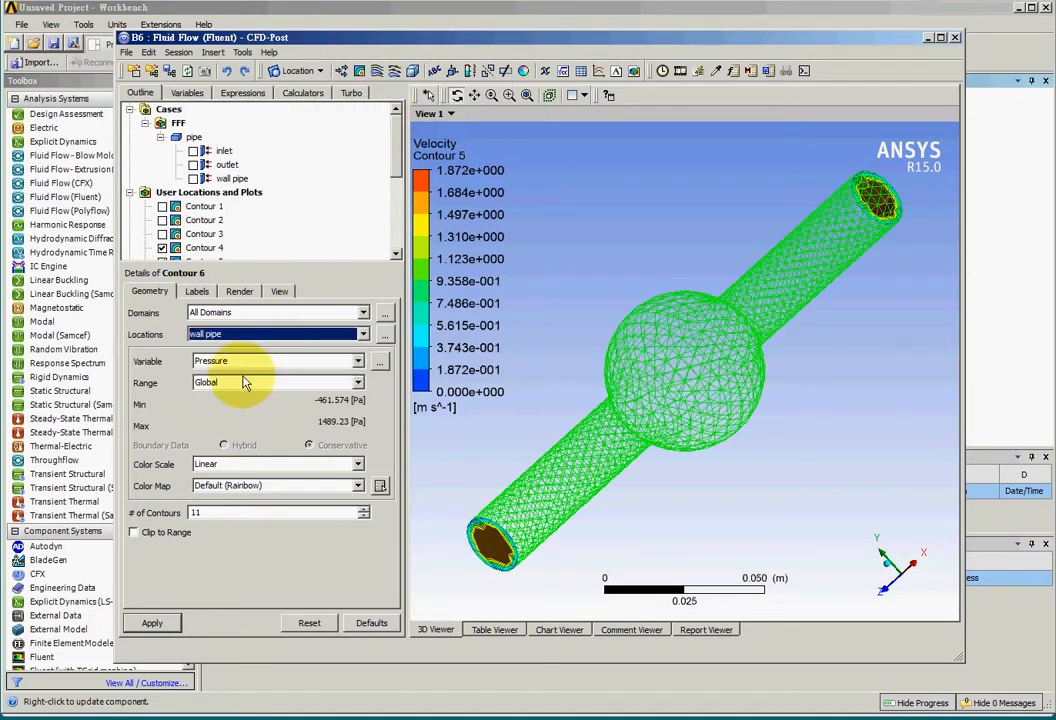
left_click(250, 362)
left_click(240, 397)
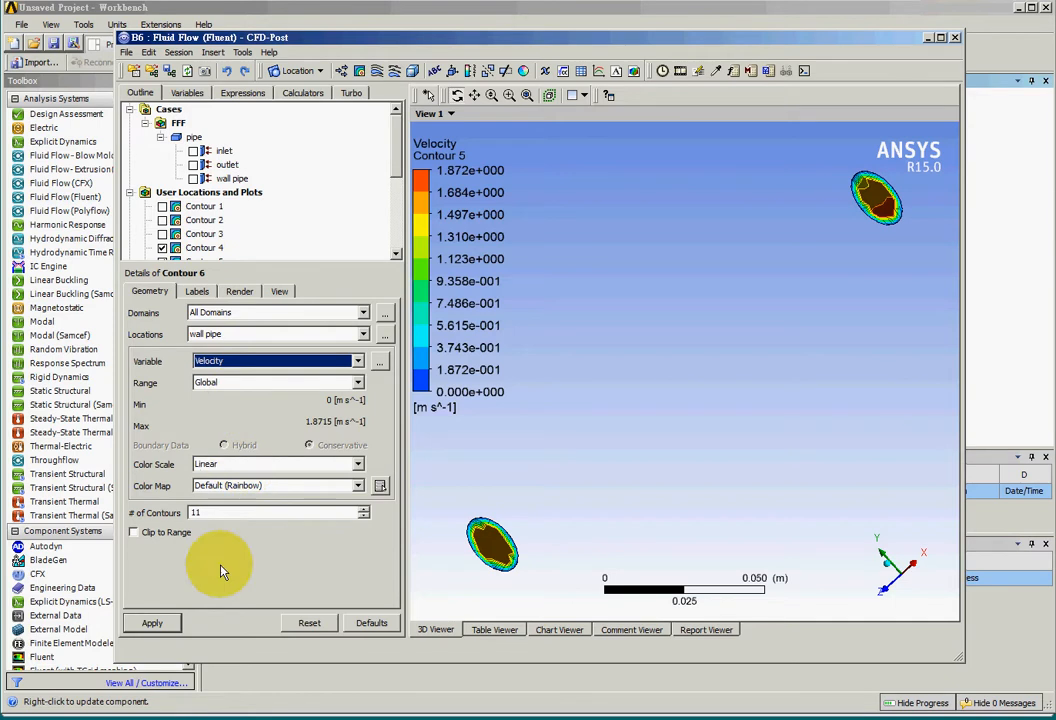
left_click(153, 624)
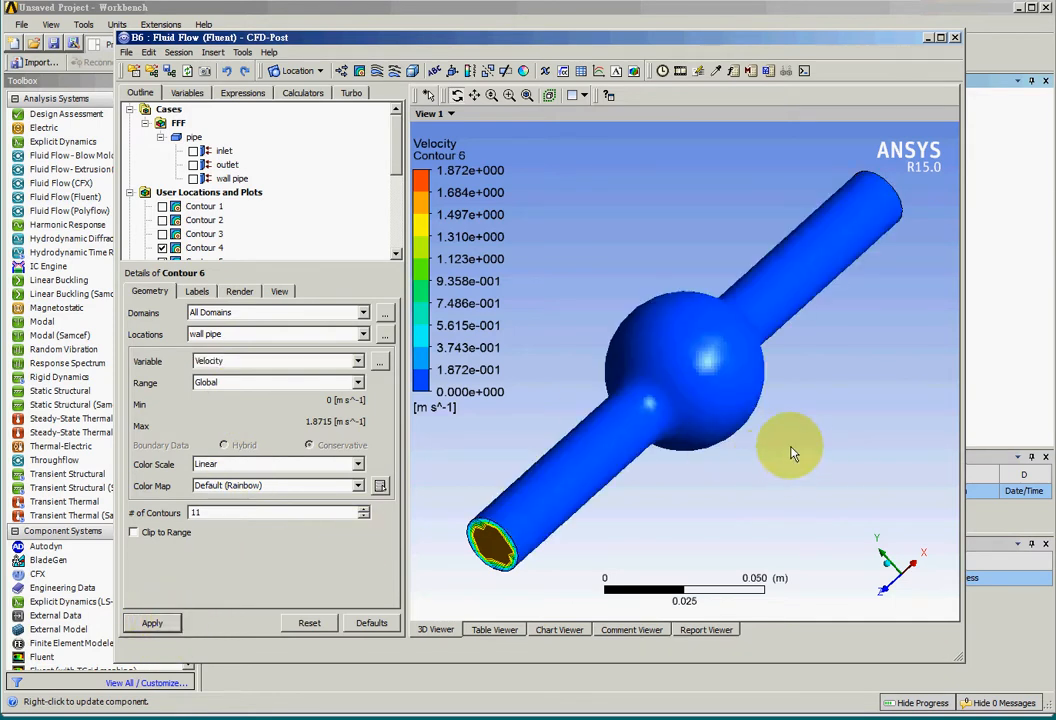
mouse_move(733, 441)
left_mouse_down()
mouse_move(759, 448)
mouse_move(650, 512)
mouse_move(750, 431)
mouse_move(823, 405)
mouse_move(717, 440)
left_mouse_up()
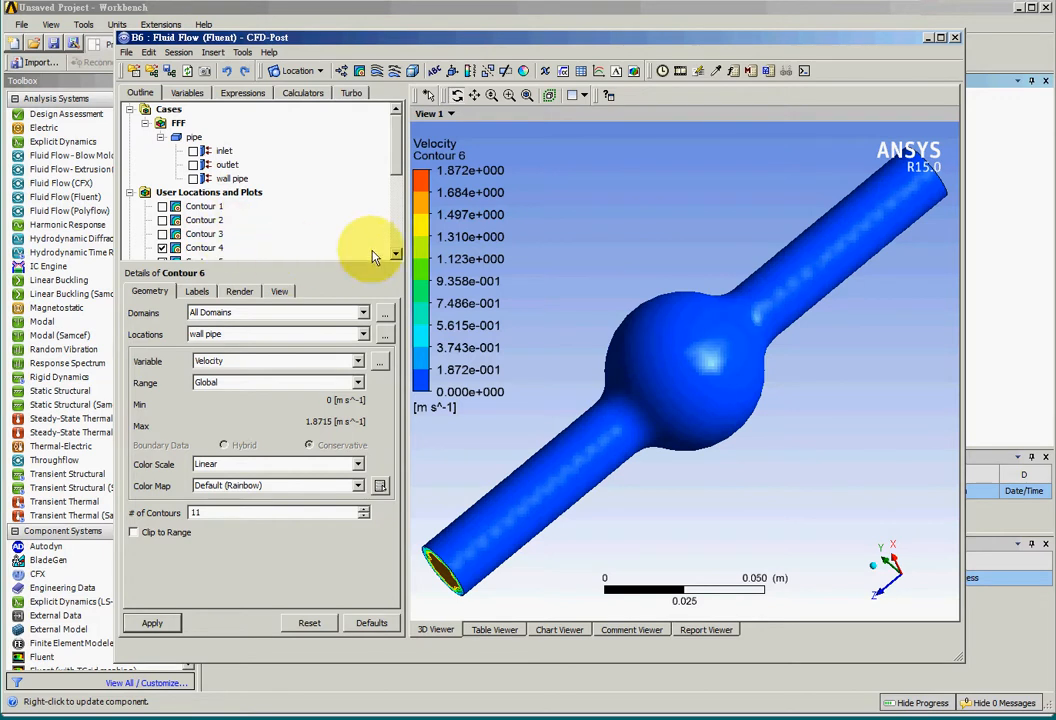
Hide the three velocity plots, Contour 4, Contour 5 and Contour 6, from the 3D view
mouse_move(396, 167)
left_mouse_down()
mouse_move(397, 231)
mouse_move(397, 187)
left_mouse_up()
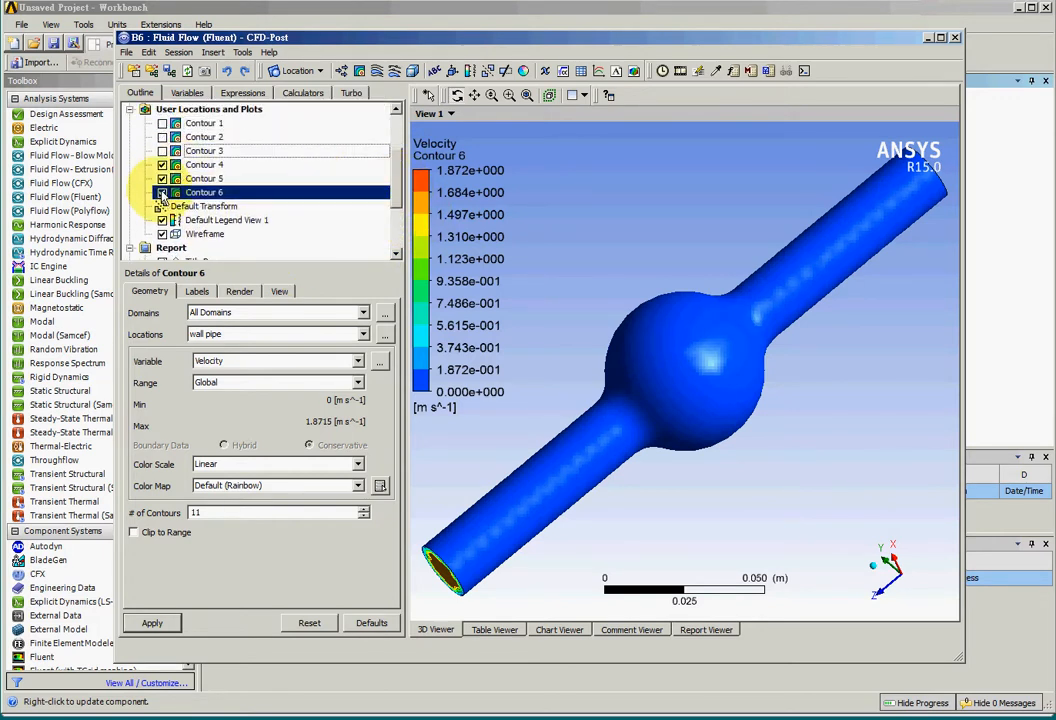
left_click(162, 192)
left_click(162, 178)
left_click(162, 165)
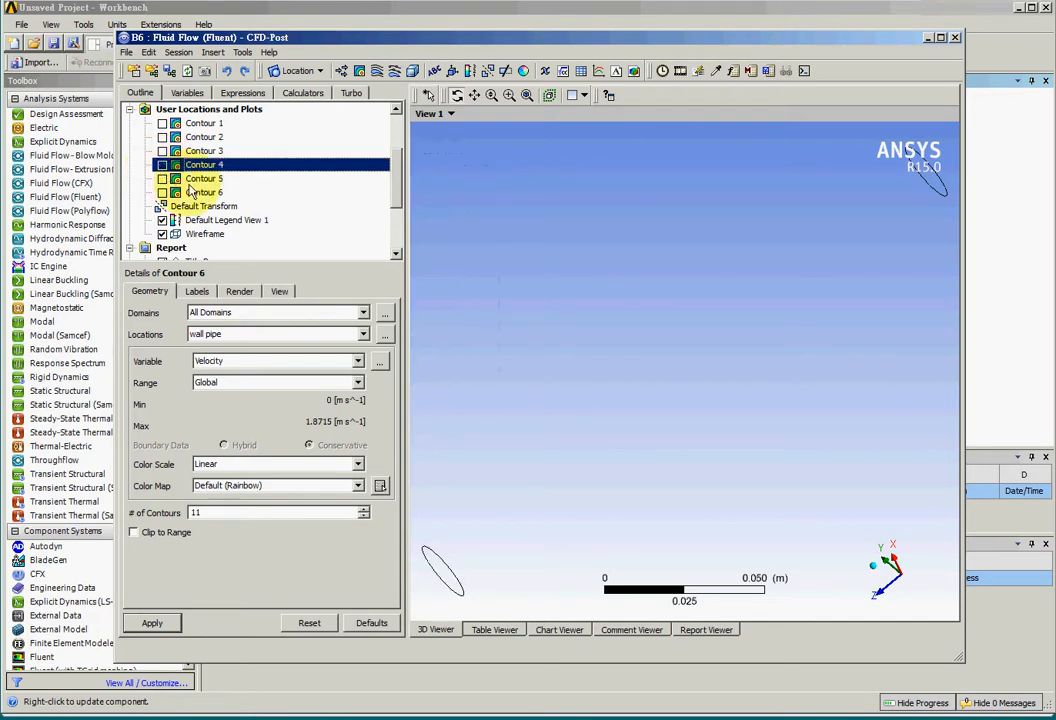
Insert a 3D streamline for all domains, starting from the outlet with the direction Forward and Backward
left_click(377, 71)
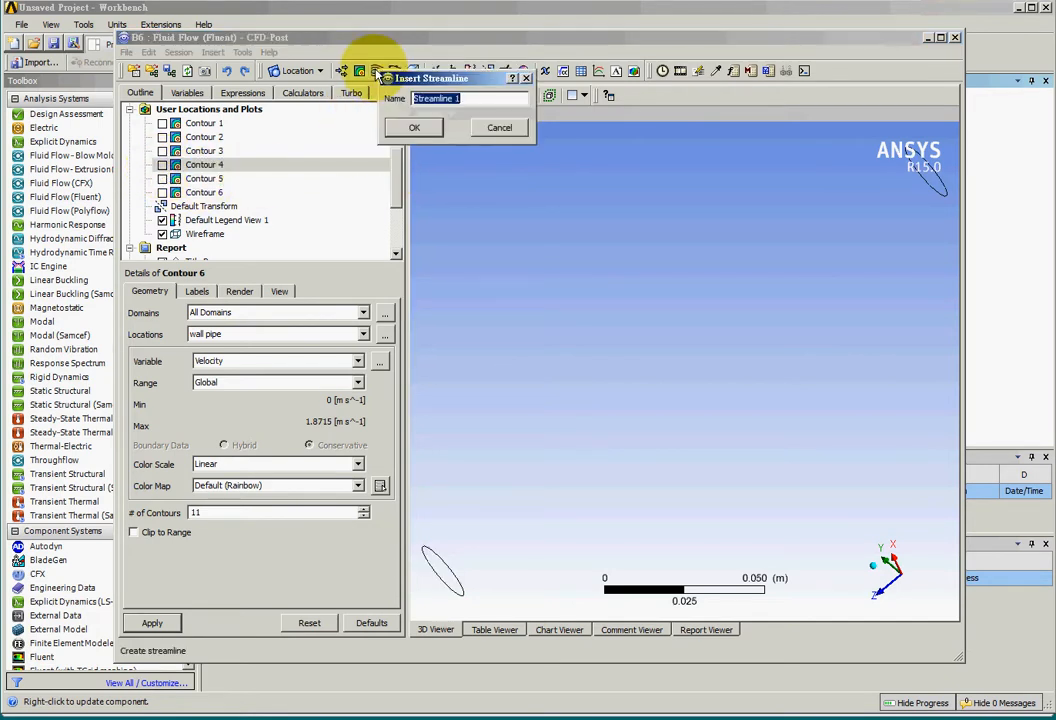
left_click(417, 128)
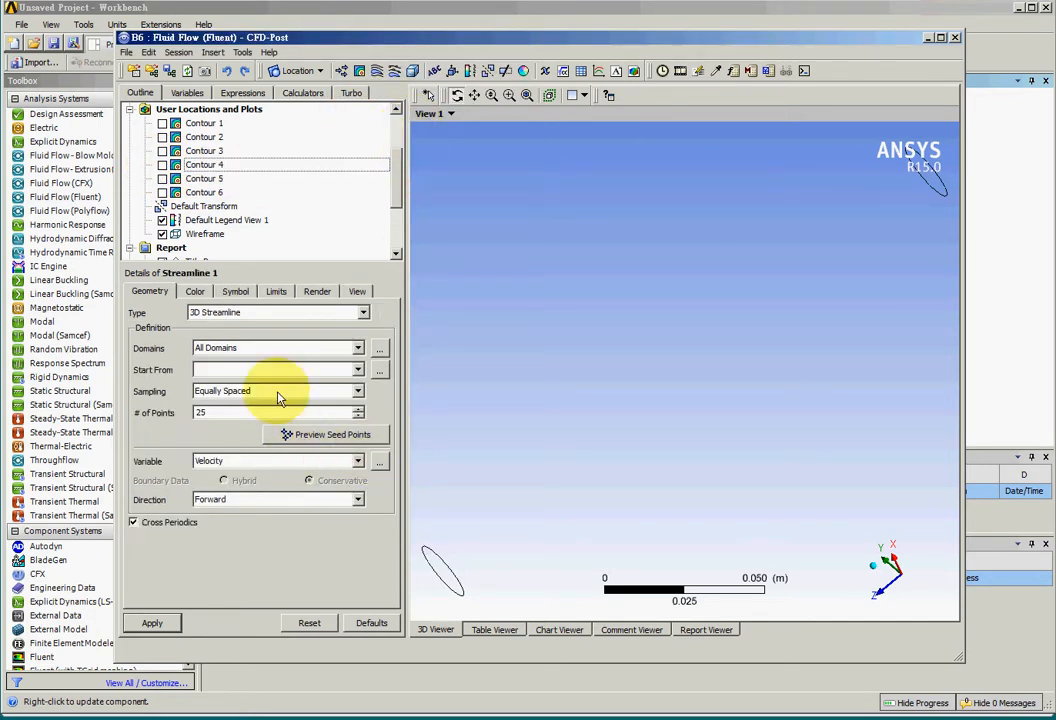
left_click(262, 349)
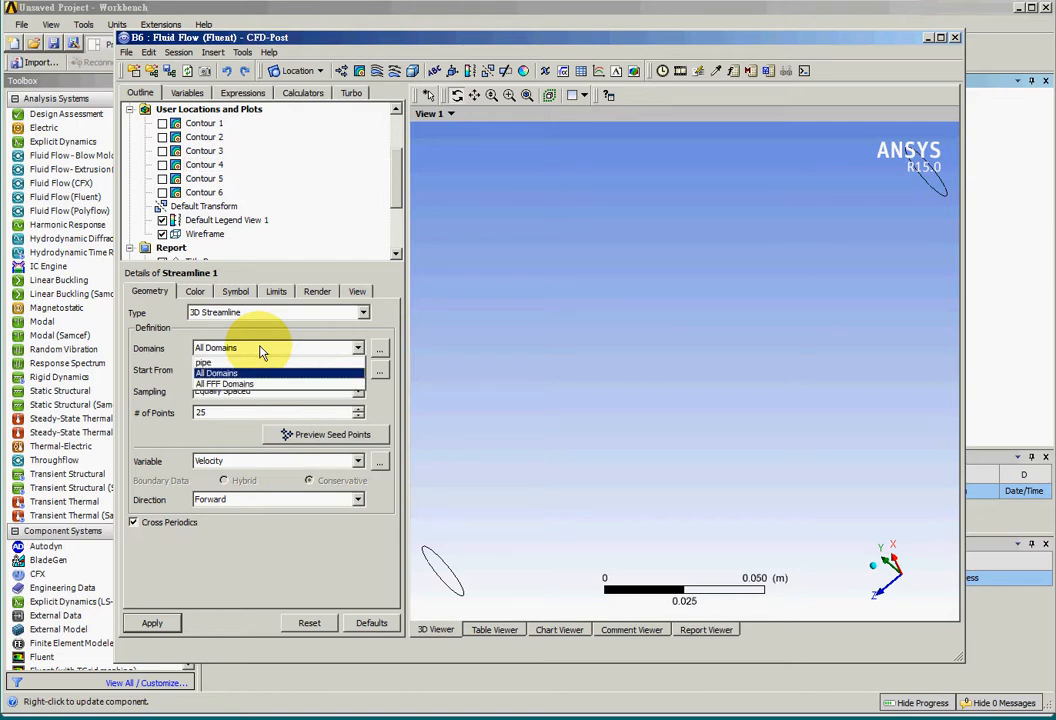
left_click(262, 372)
left_click(260, 374)
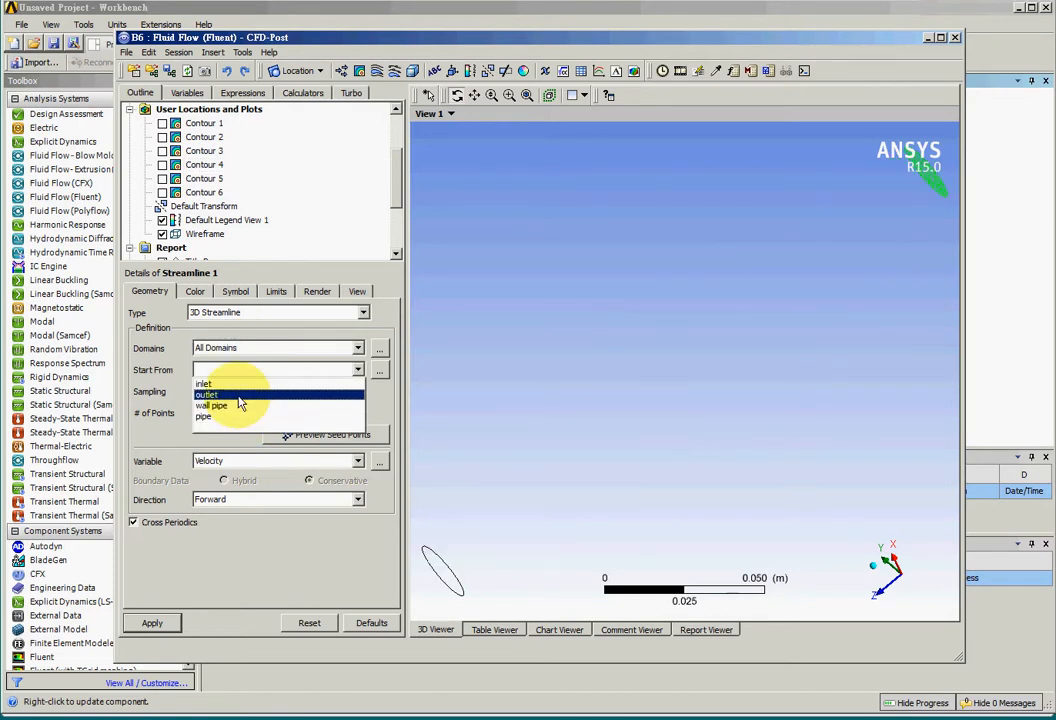
left_click(239, 396)
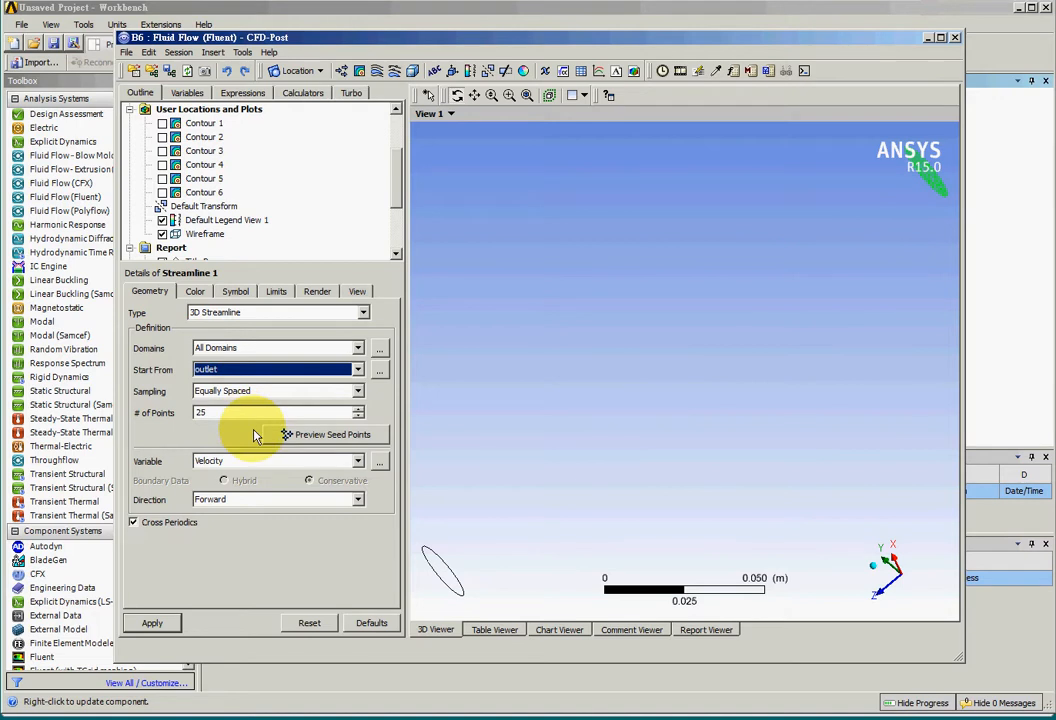
left_click(305, 505)
left_click(287, 536)
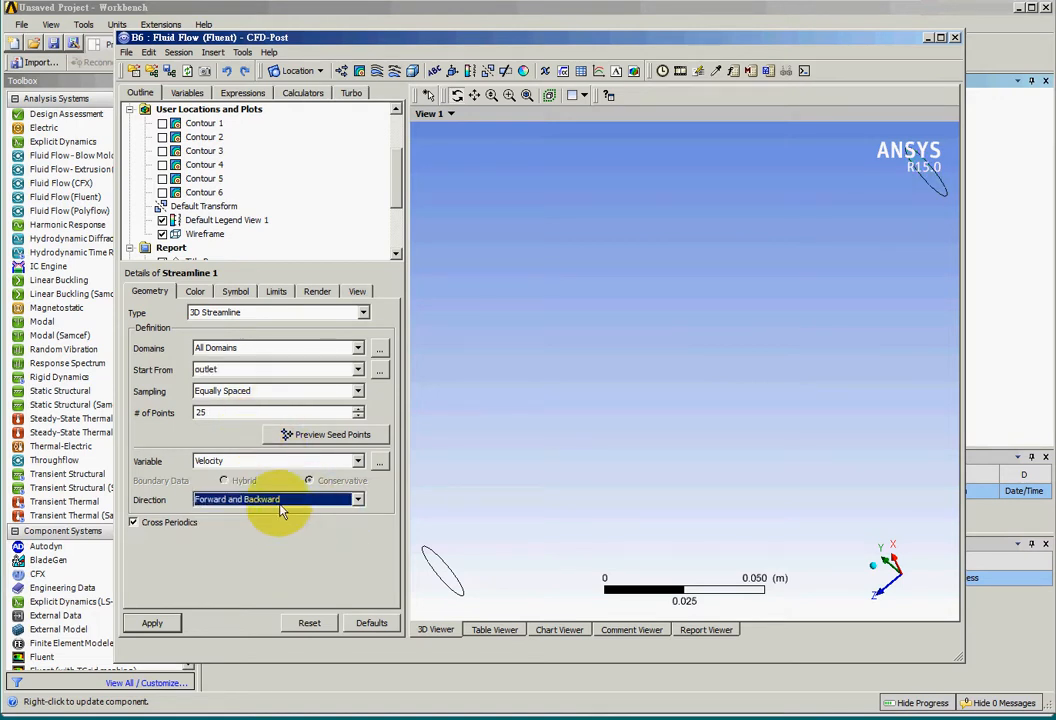
Set the streamline to 40 equally spaced points with Velocity as its variable, and generate it
double_click(201, 412)
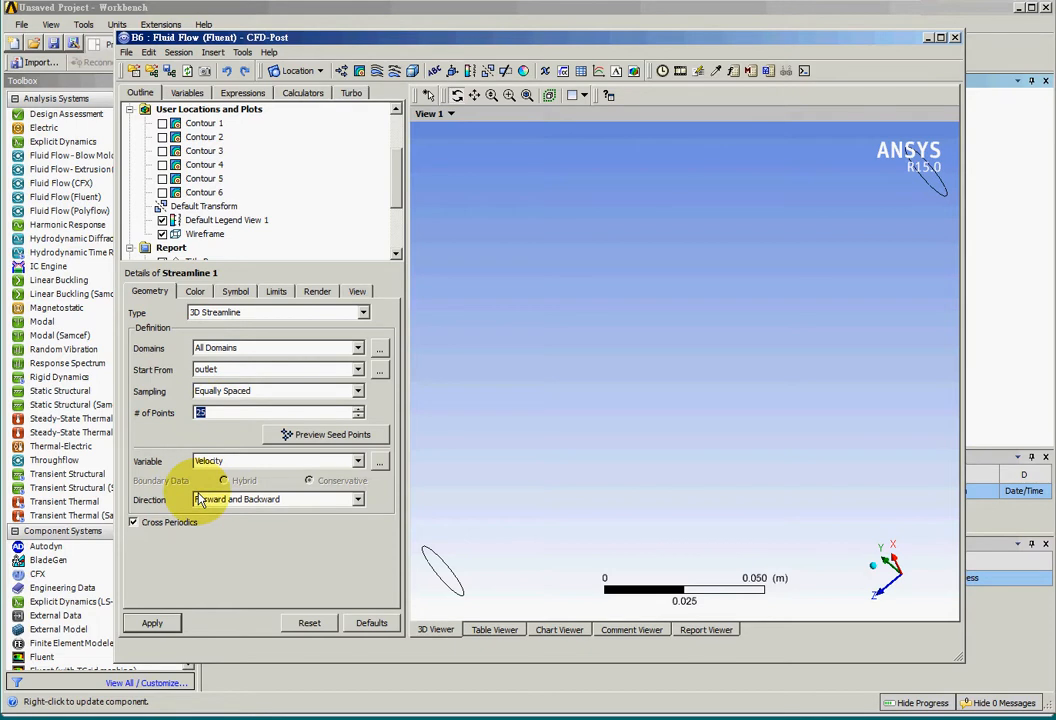
type("40")
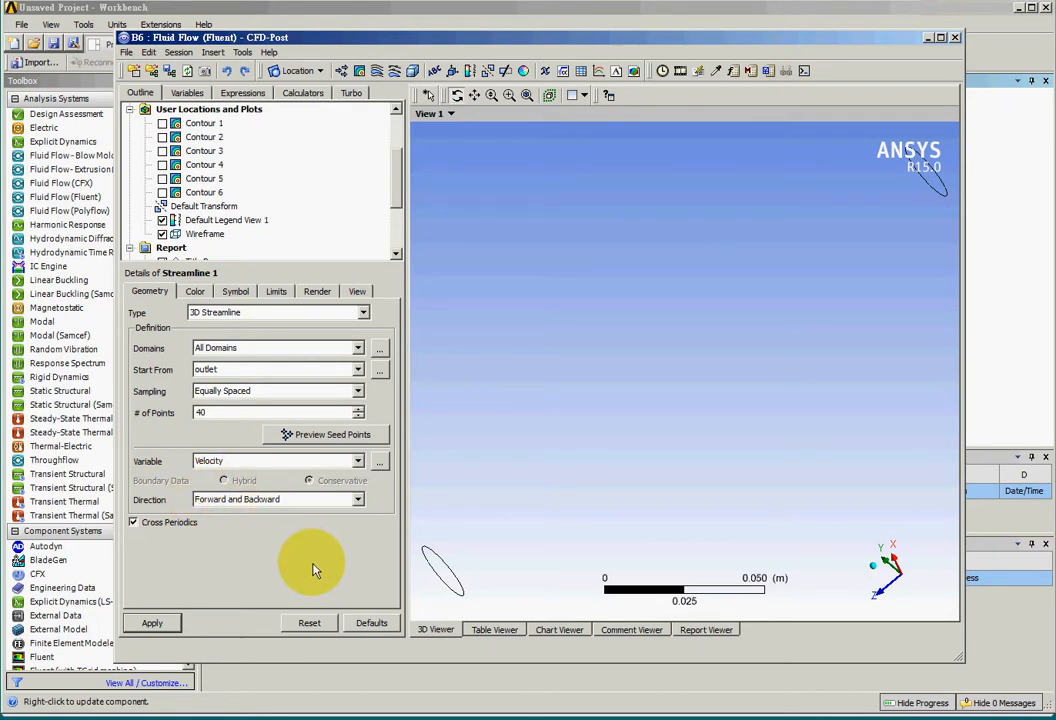
left_click(275, 393)
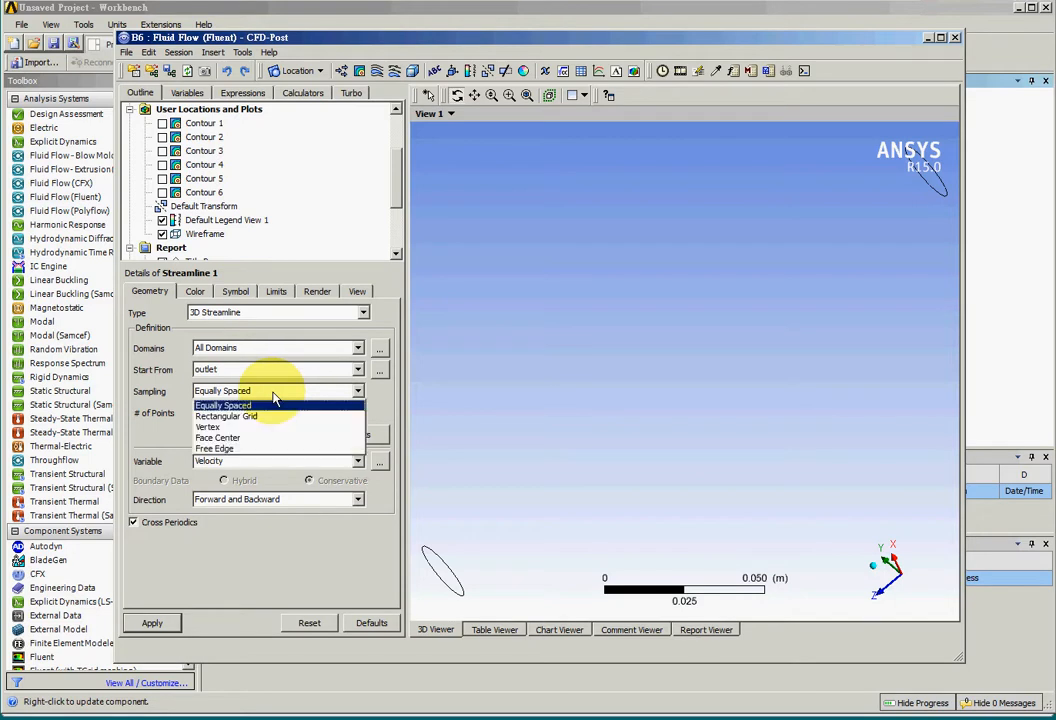
left_click(274, 396)
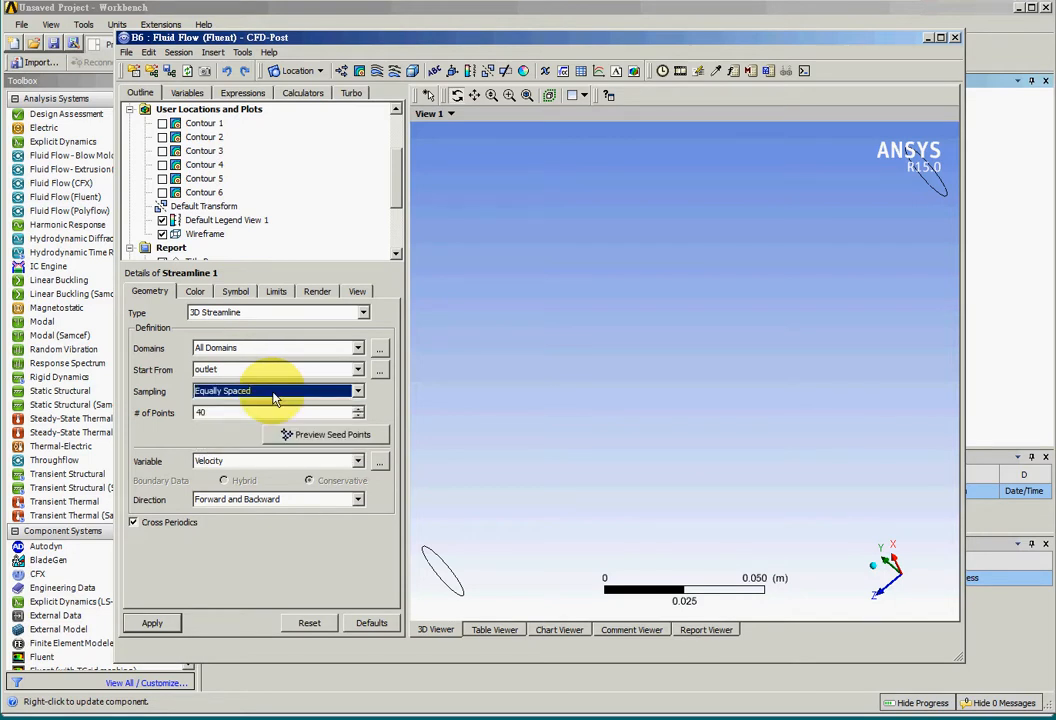
left_click(241, 465)
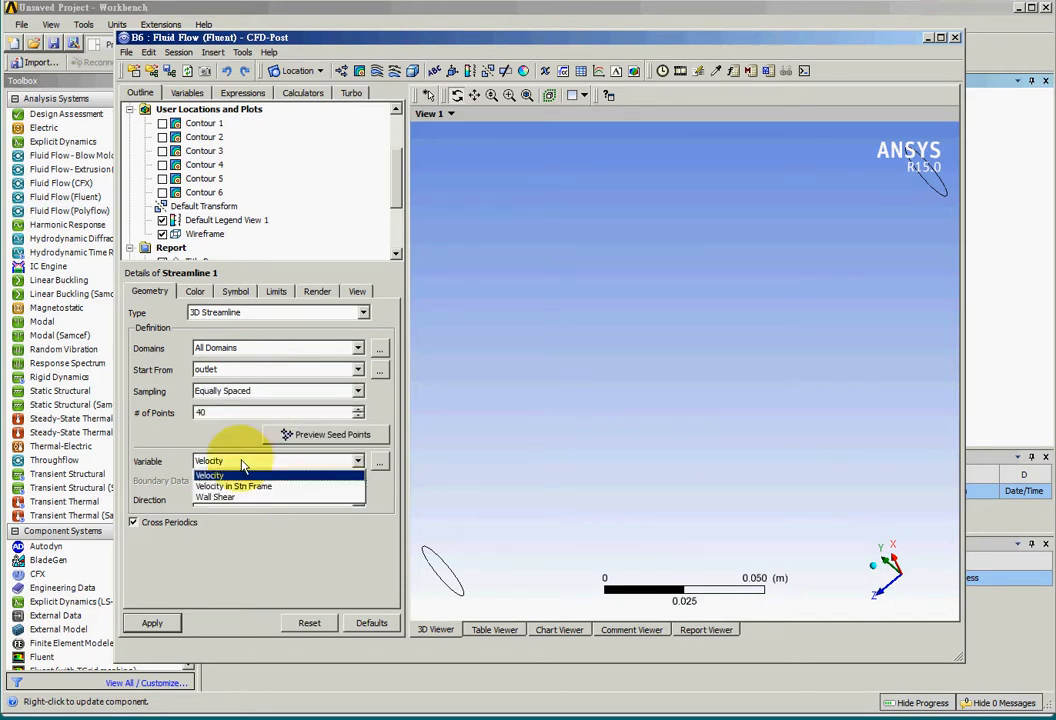
left_click(240, 475)
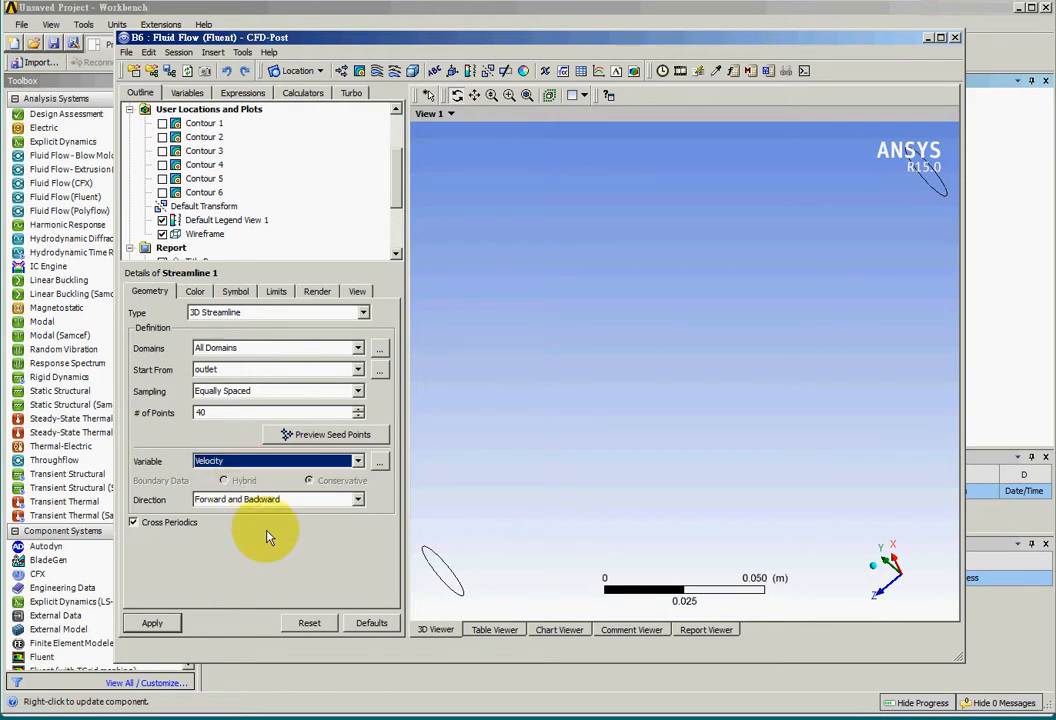
left_click(152, 622)
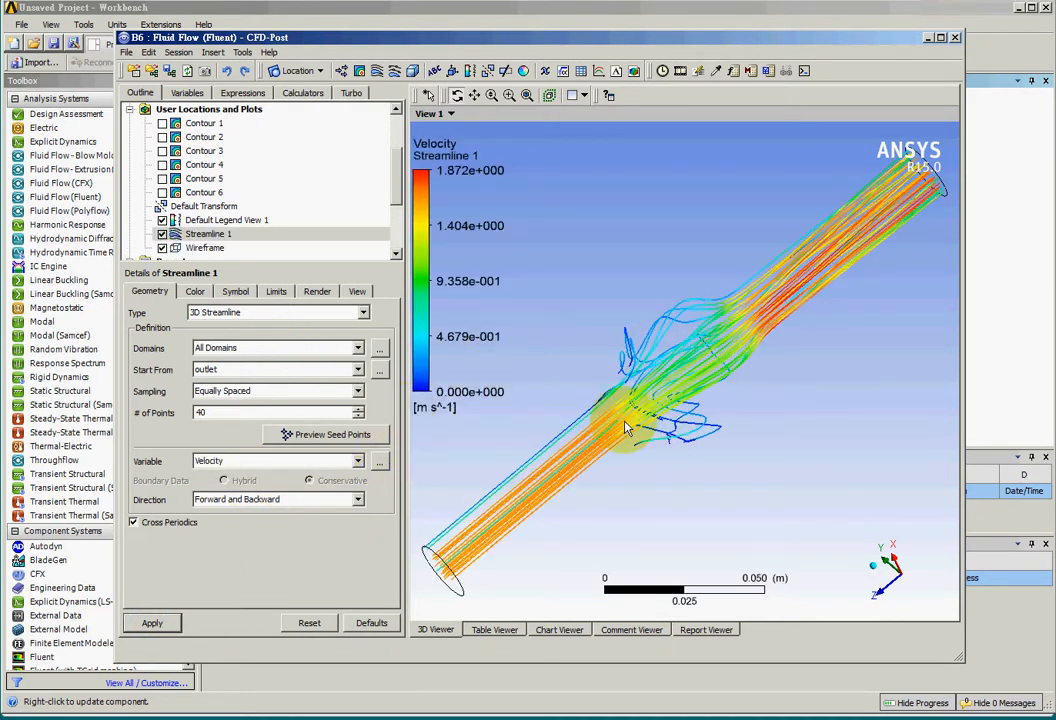
left_click_drag(520, 352, 667, 405)
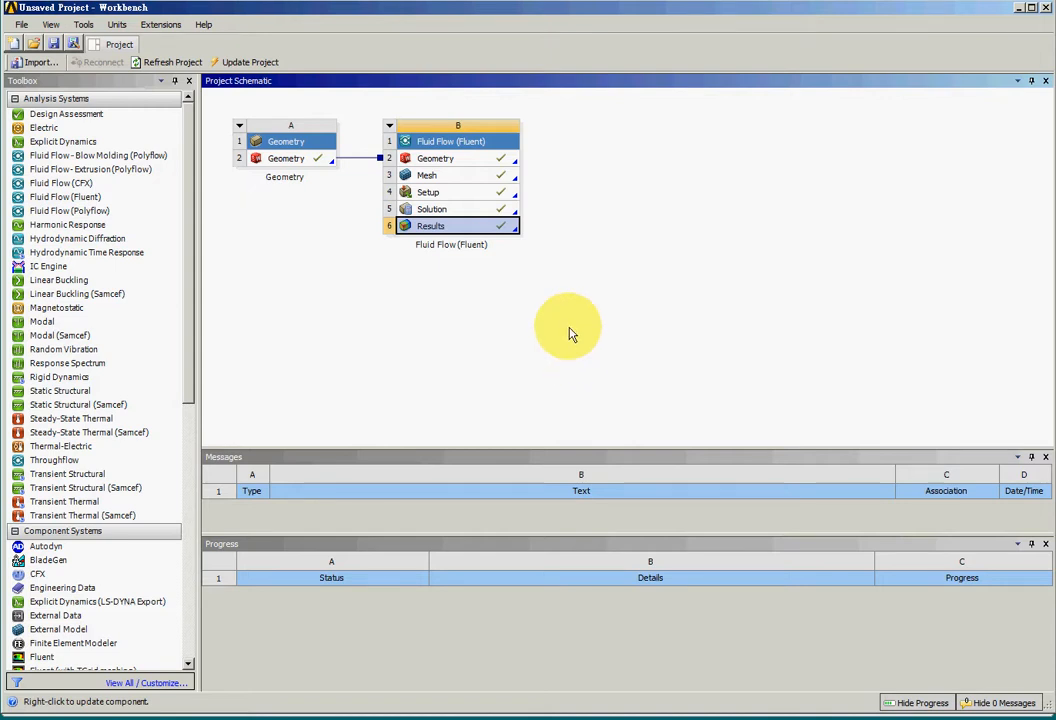
left_click(496, 166)
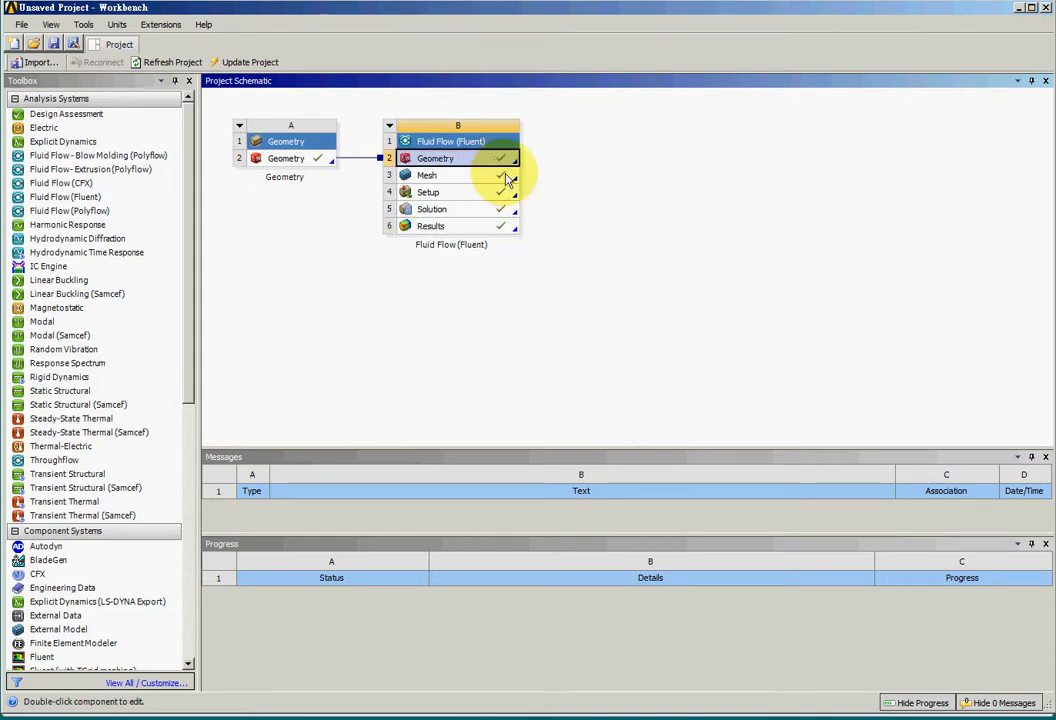
left_click(505, 176)
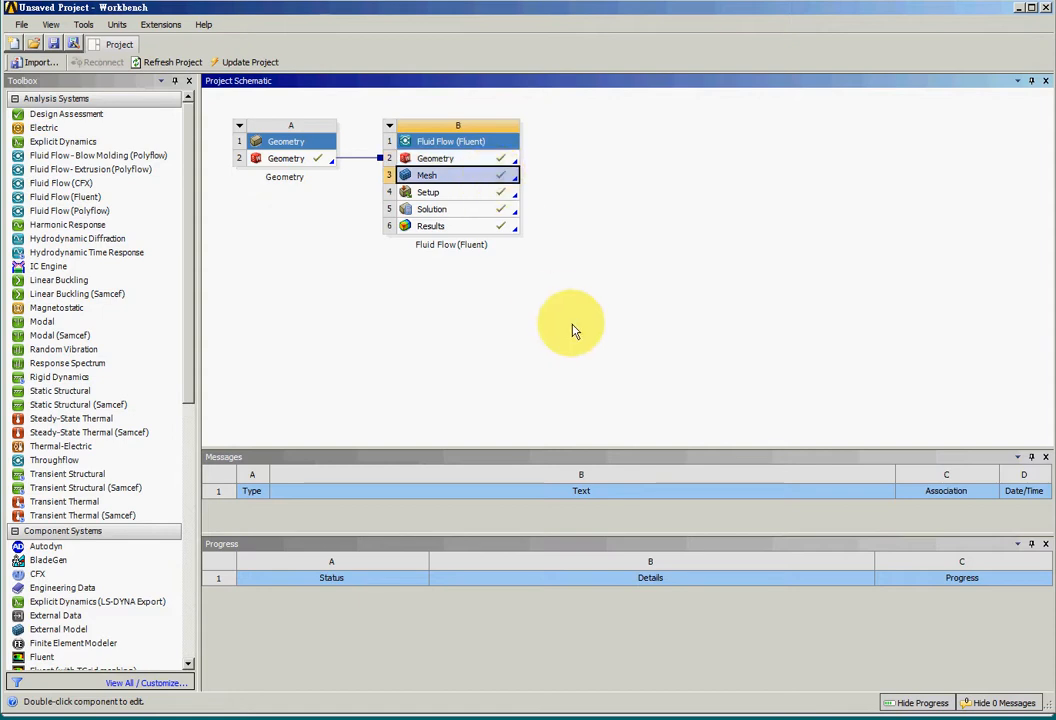
left_click(491, 196)
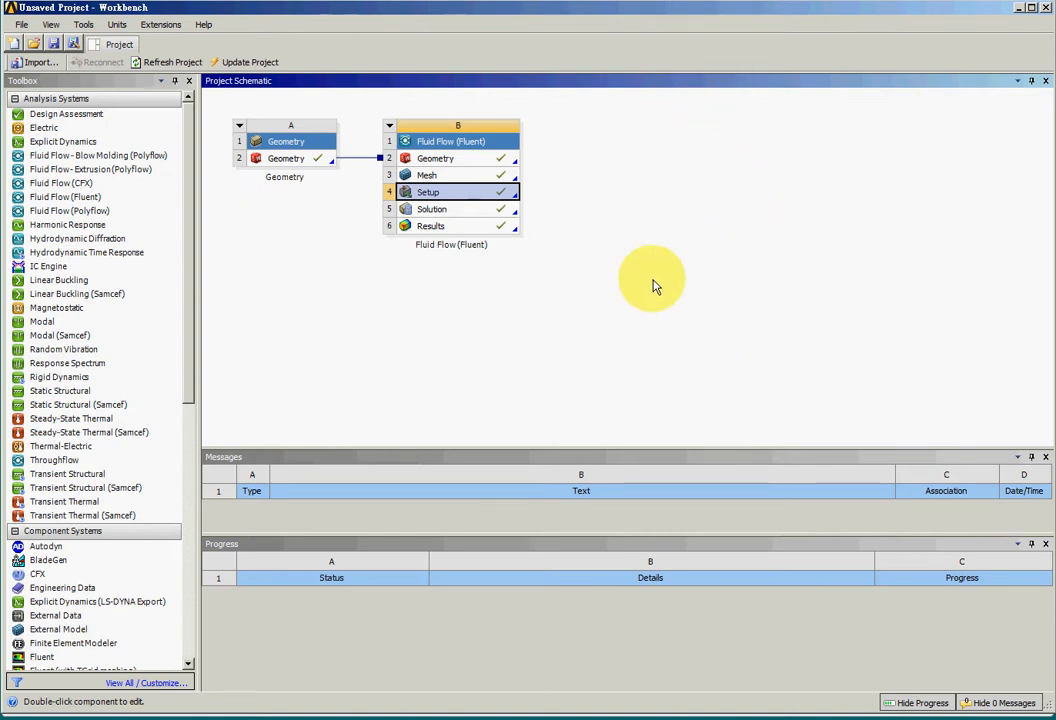
left_click(484, 226)
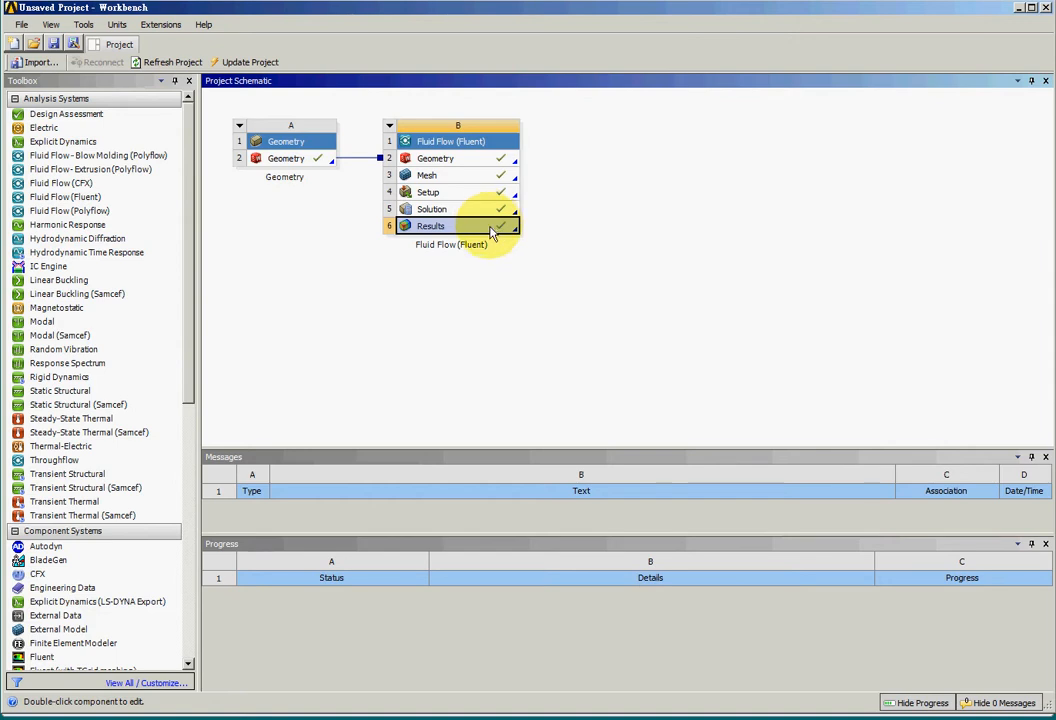
left_click(524, 331)
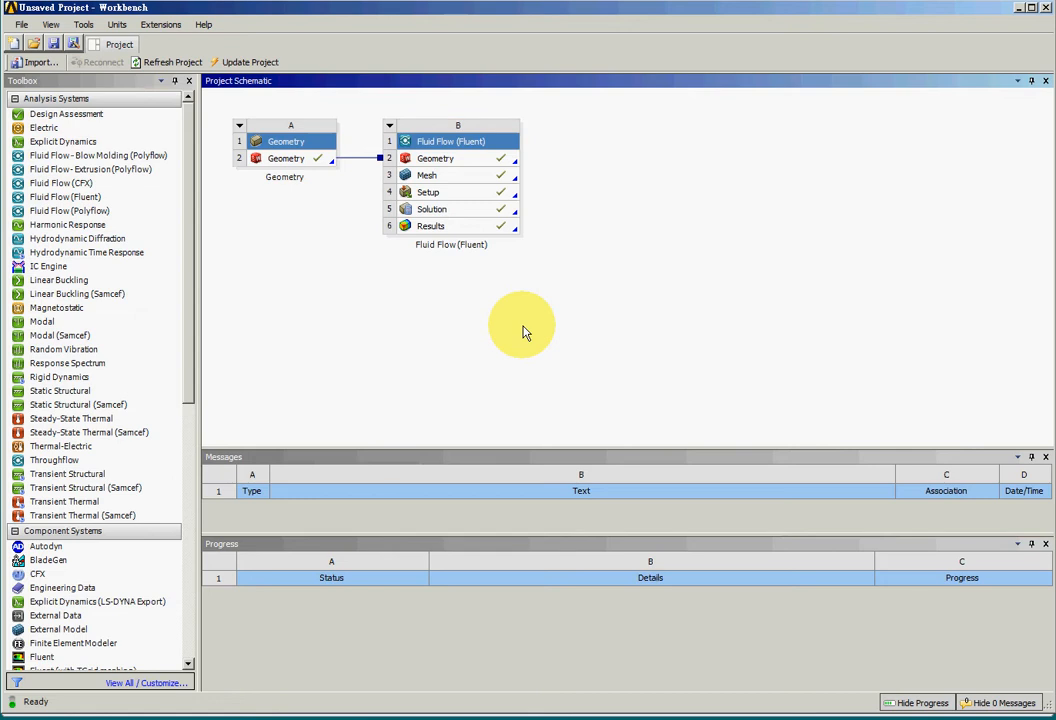